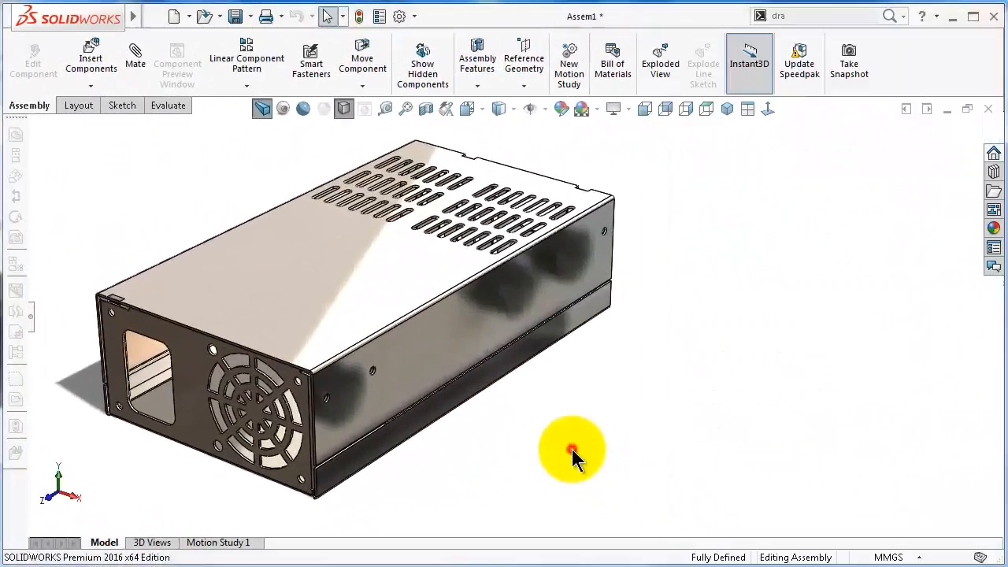
Open the Part2 Top component, the enclosure's slotted sheet-metal cover, from the assembly in its own part window.
left_click(574, 451)
scroll(301, 319, "down", 1)
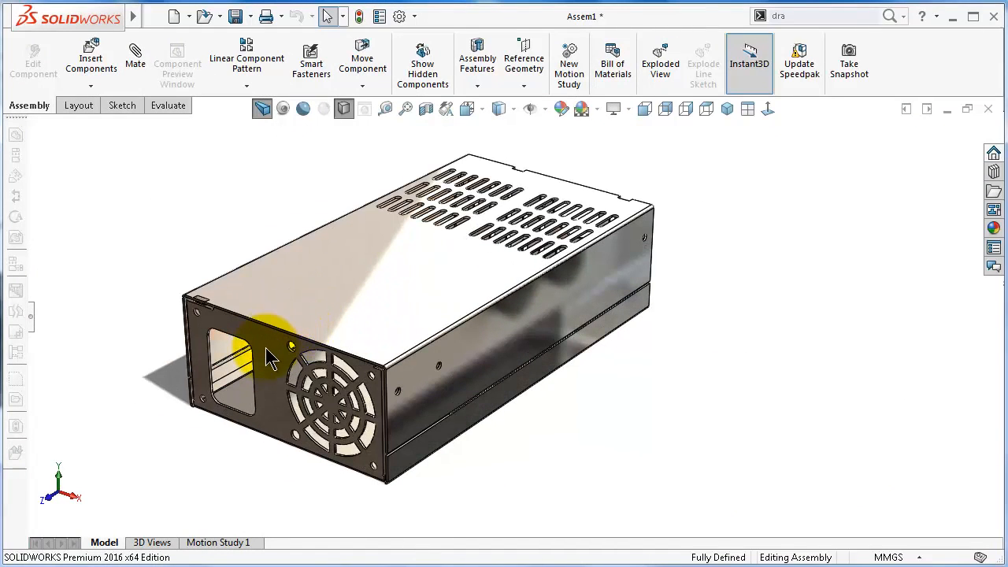
scroll(267, 359, "down", 2)
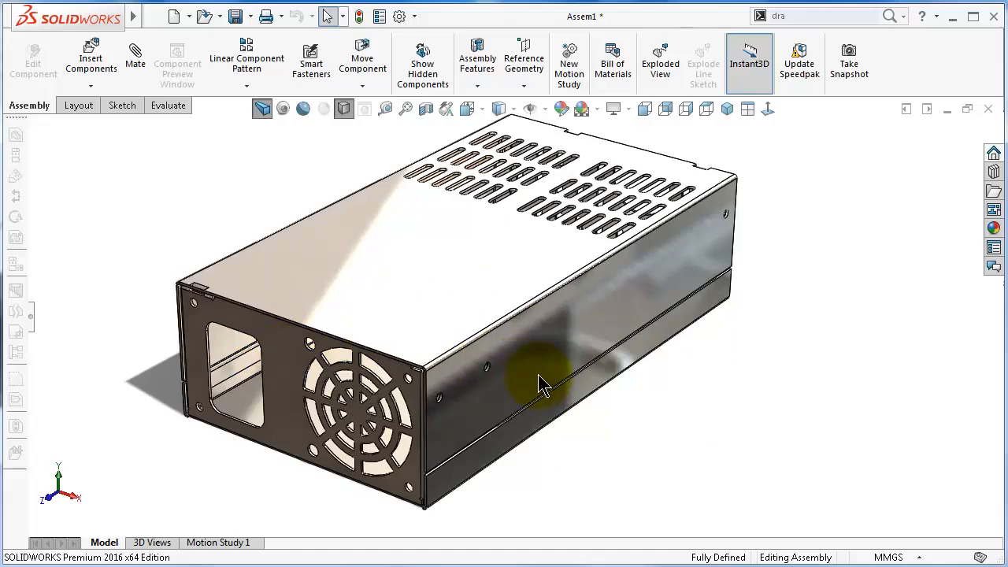
middle_click_drag(539, 375, 539, 372)
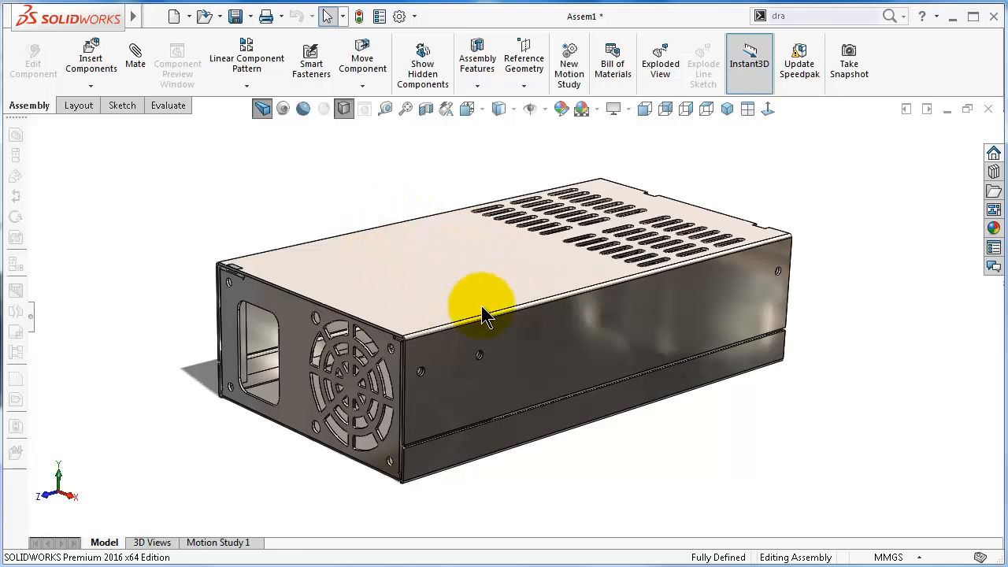
middle_click_drag(358, 234, 358, 233)
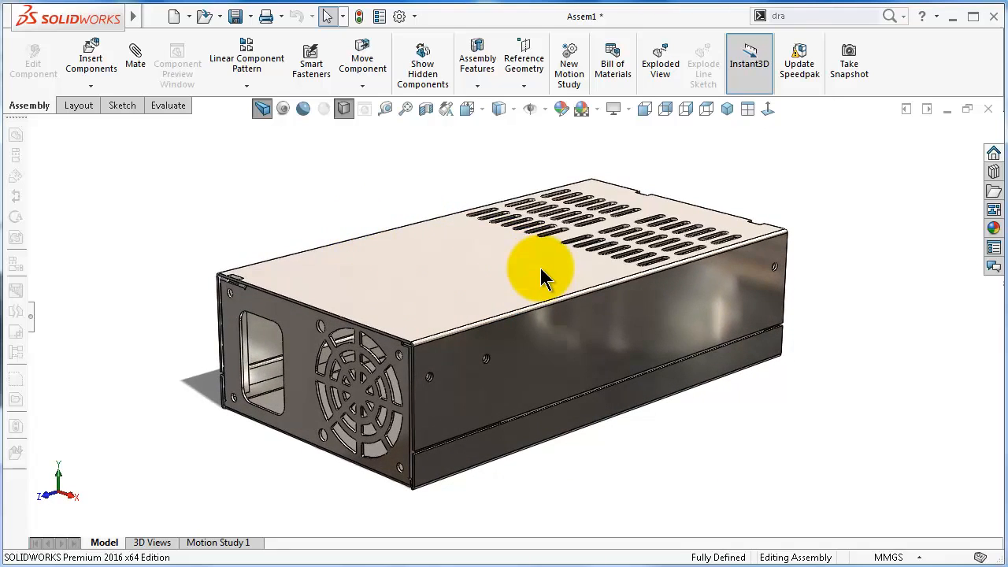
left_click(604, 334)
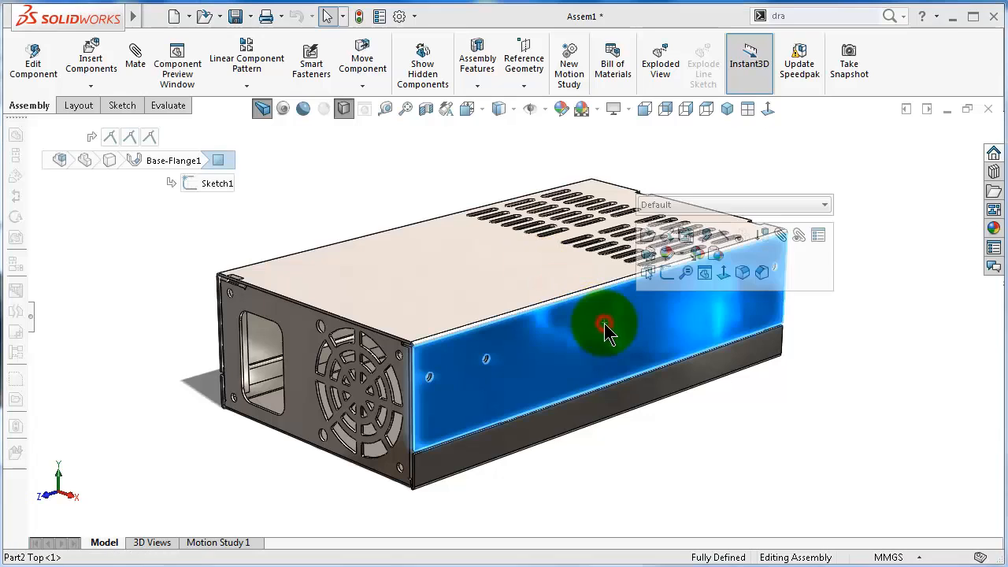
left_click(647, 236)
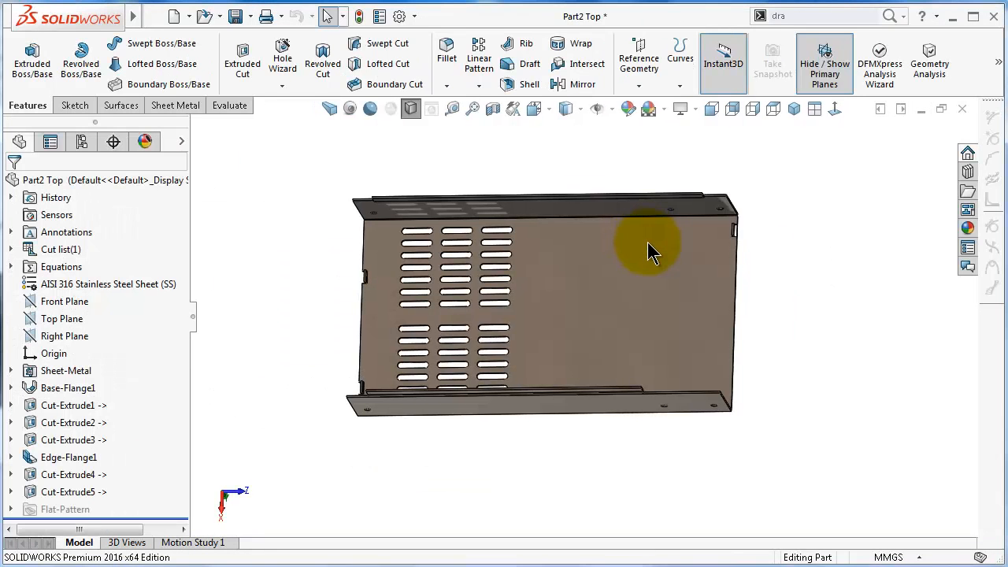
Create a new drawing from the cover part on a standard A3 (ISO) sheet with the sheet format displayed.
mouse_move(750, 273)
middle_mouse_down()
mouse_move(787, 270)
mouse_move(773, 273)
middle_mouse_up()
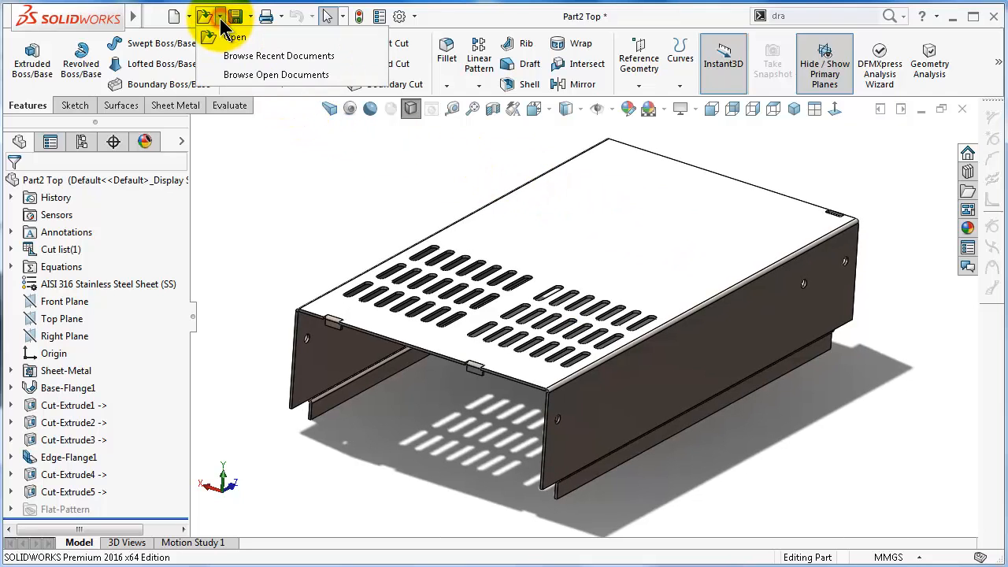
left_click(189, 16)
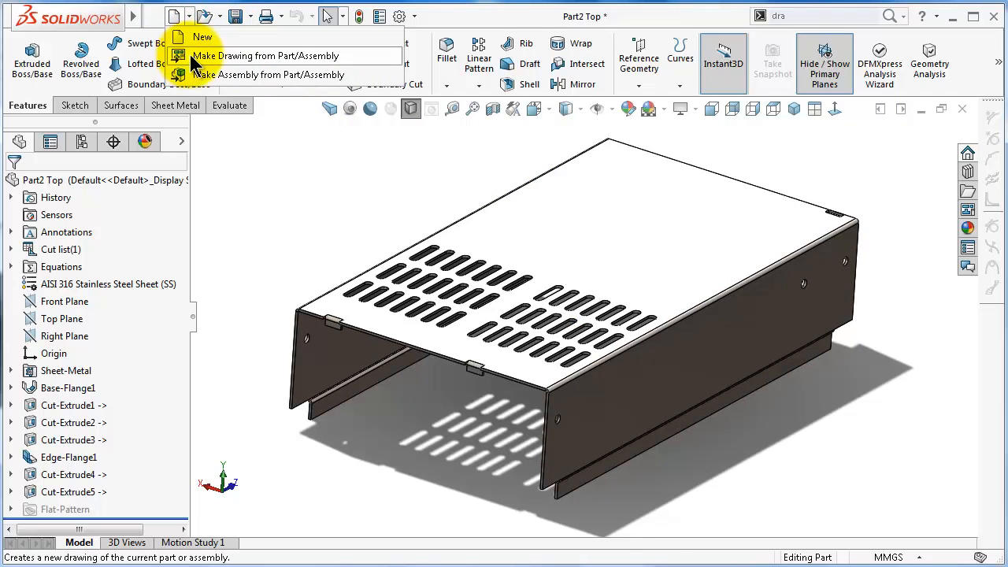
left_click(249, 62)
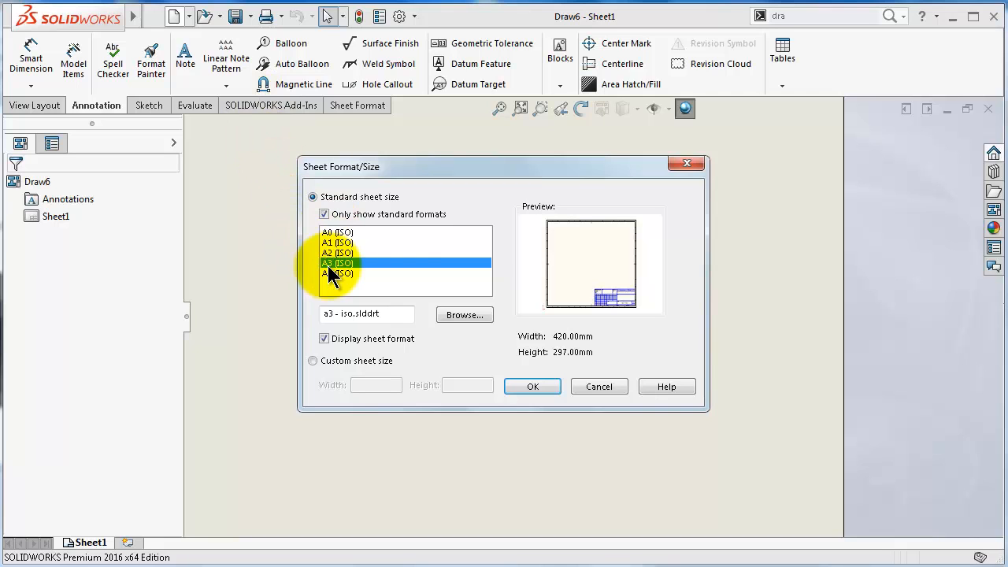
left_click(535, 386)
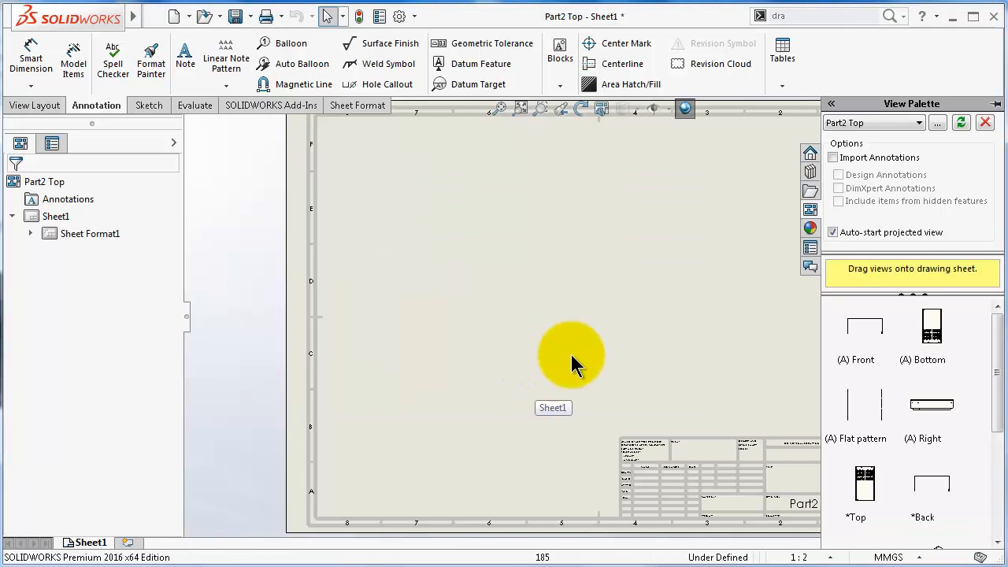
Place the cover's front view near the sheet's upper-left corner, with projected right, bottom and isometric views.
scroll(676, 330, "up", 3)
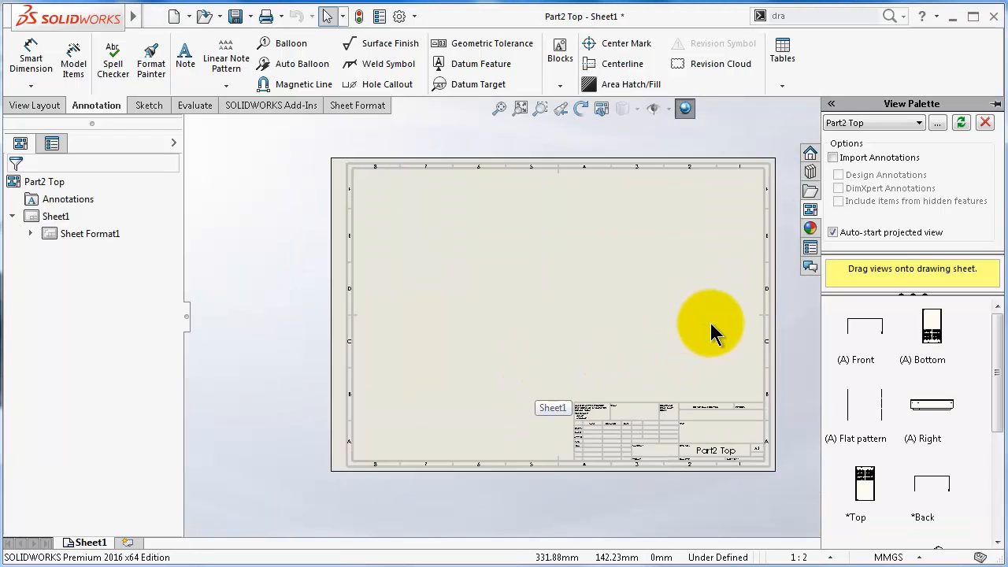
scroll(710, 323, "down", 1)
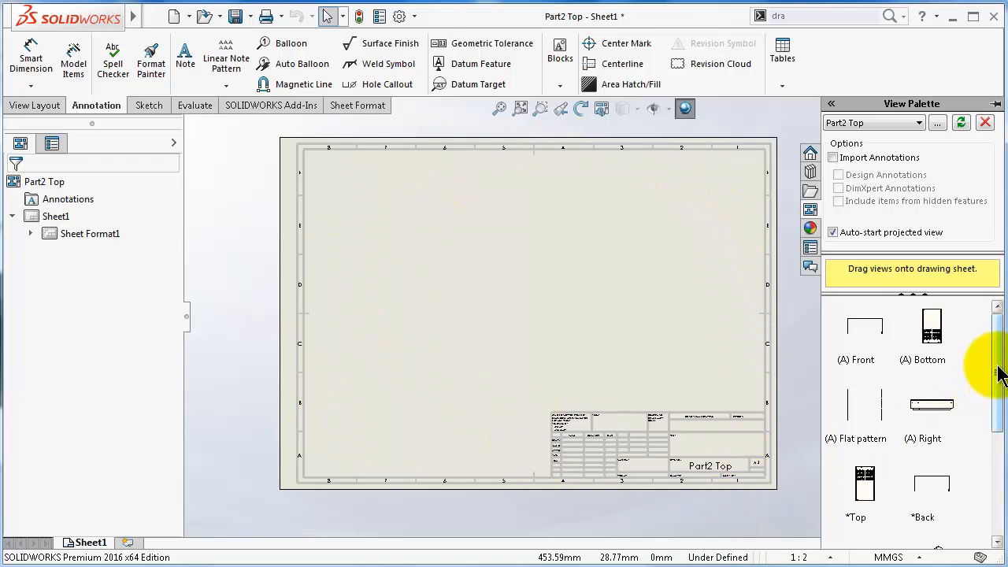
scroll(984, 394, "down", 3)
scroll(997, 425, "down", 3)
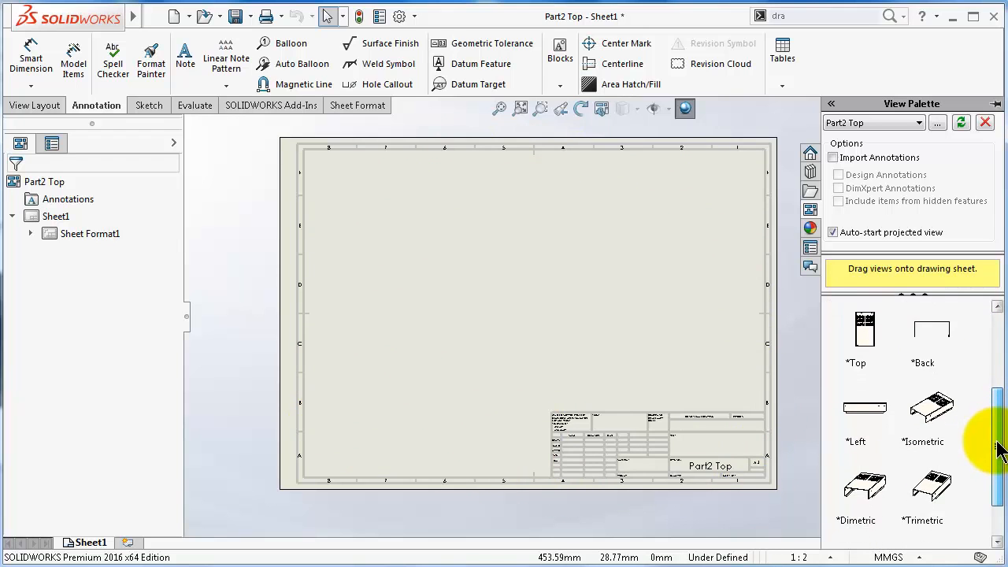
scroll(997, 409, "up", 5)
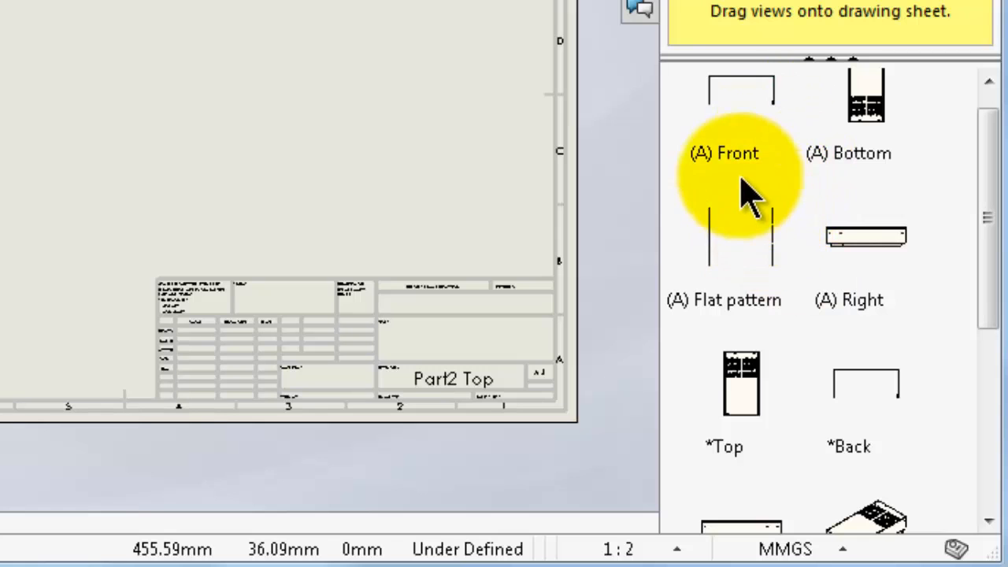
scroll(976, 264, "down", 3)
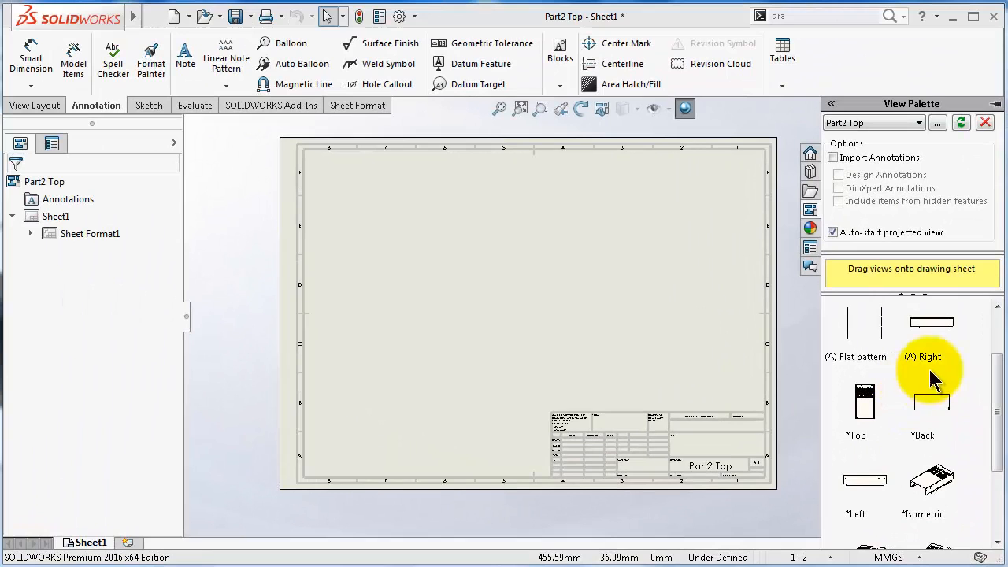
mouse_move(999, 392)
left_mouse_down()
mouse_move(996, 532)
mouse_move(997, 382)
left_mouse_up()
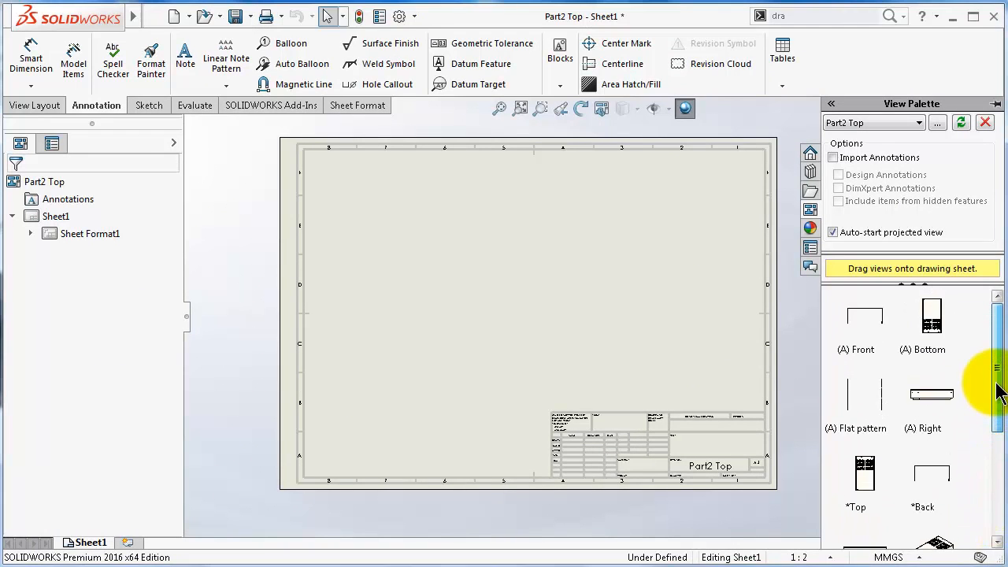
left_click_drag(876, 337, 377, 203)
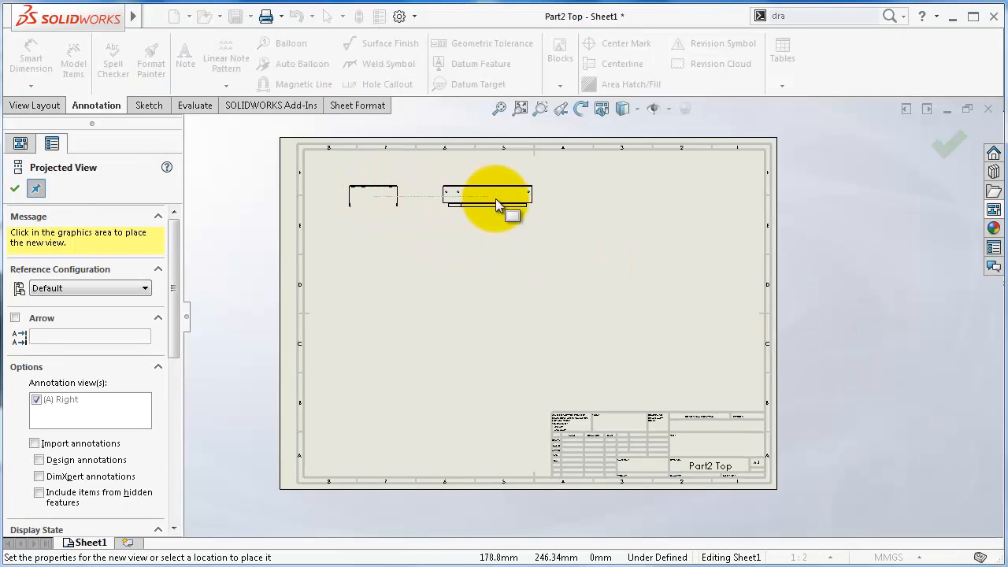
left_click(508, 205)
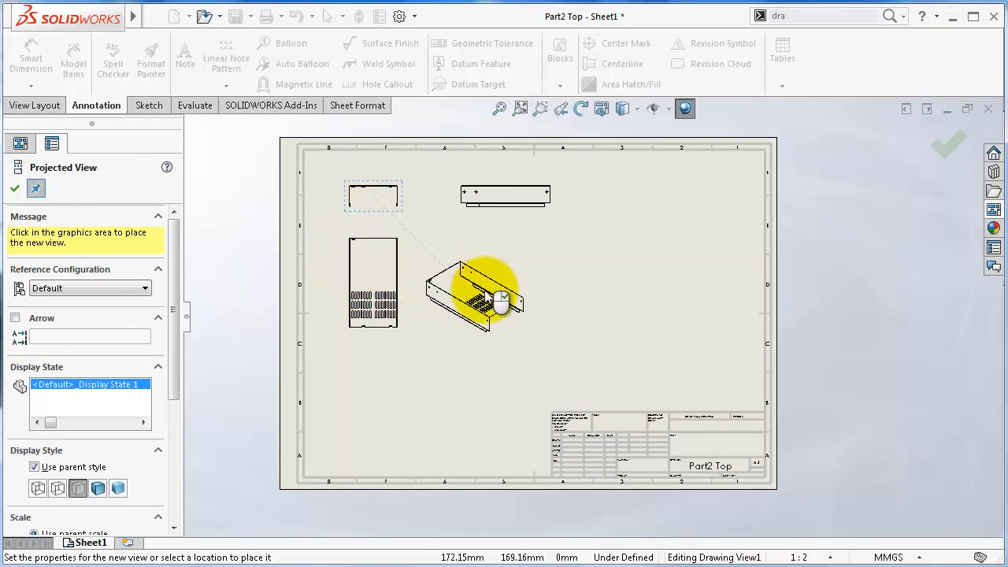
left_click(488, 300)
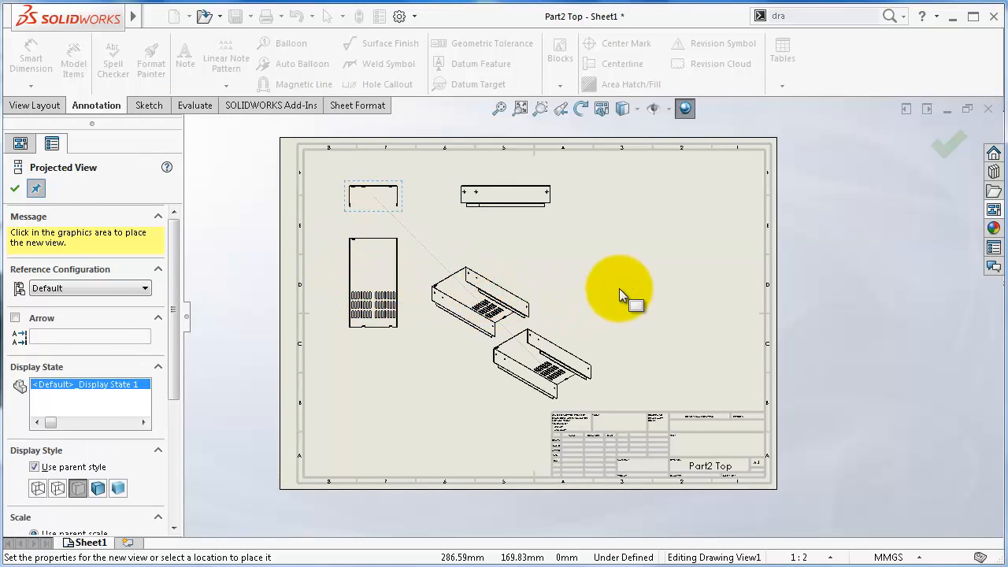
left_click(942, 151)
Rearrange the front, right, bottom and isometric views into the lower-left part of the sheet, leaving the upper area free.
scroll(446, 247, "down", 1)
left_click(486, 315)
left_click(720, 285)
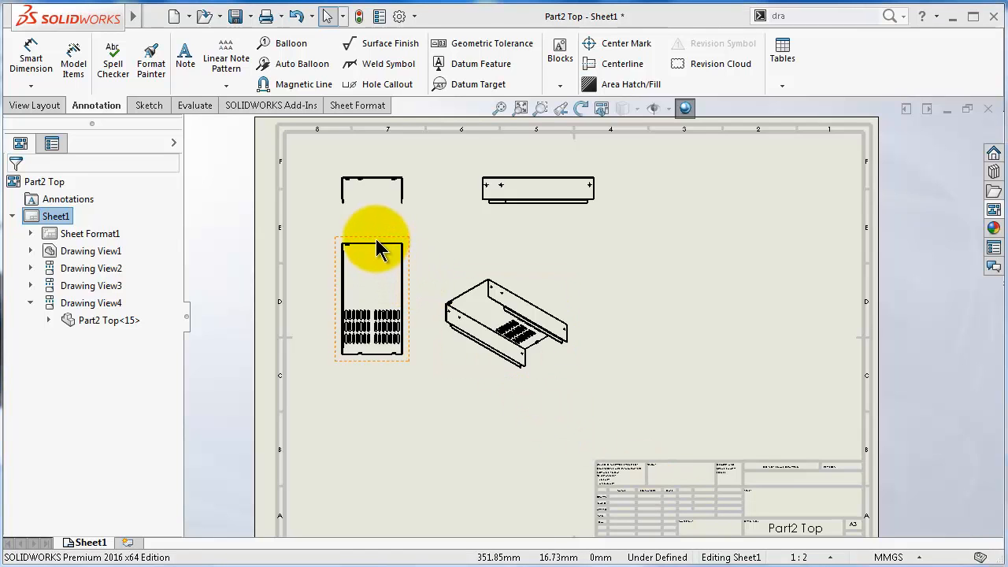
left_click_drag(376, 239, 360, 414)
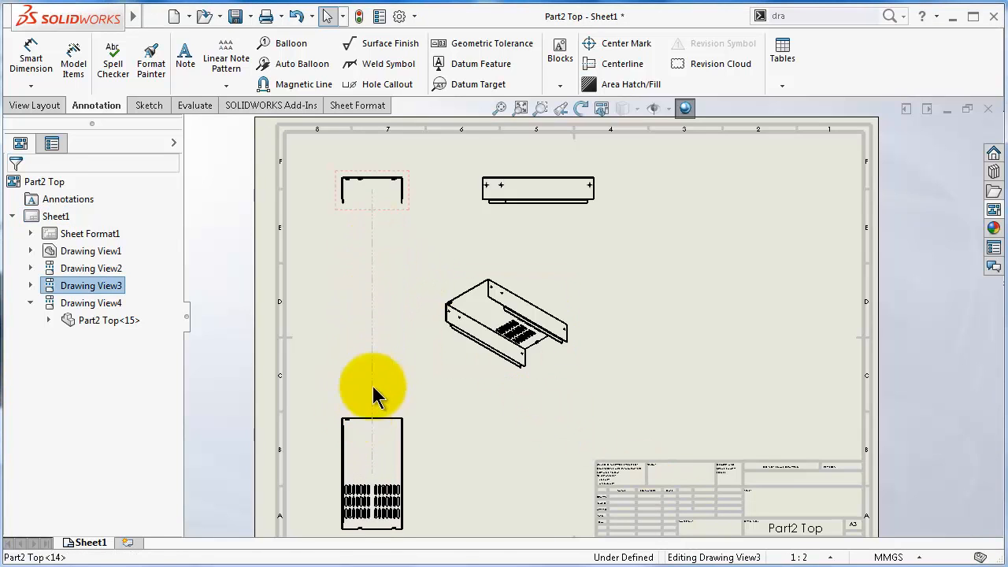
left_click(389, 167)
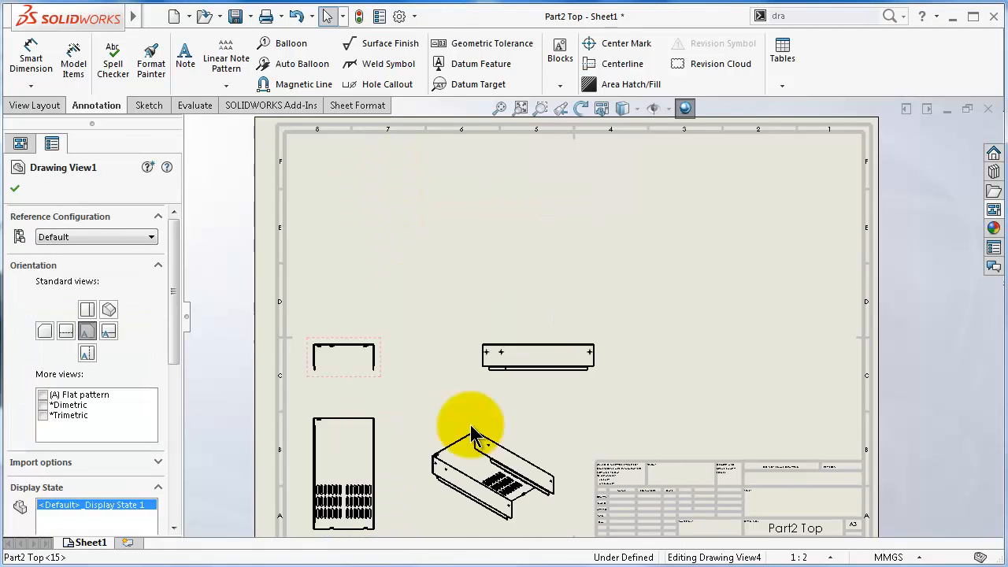
left_click(473, 436)
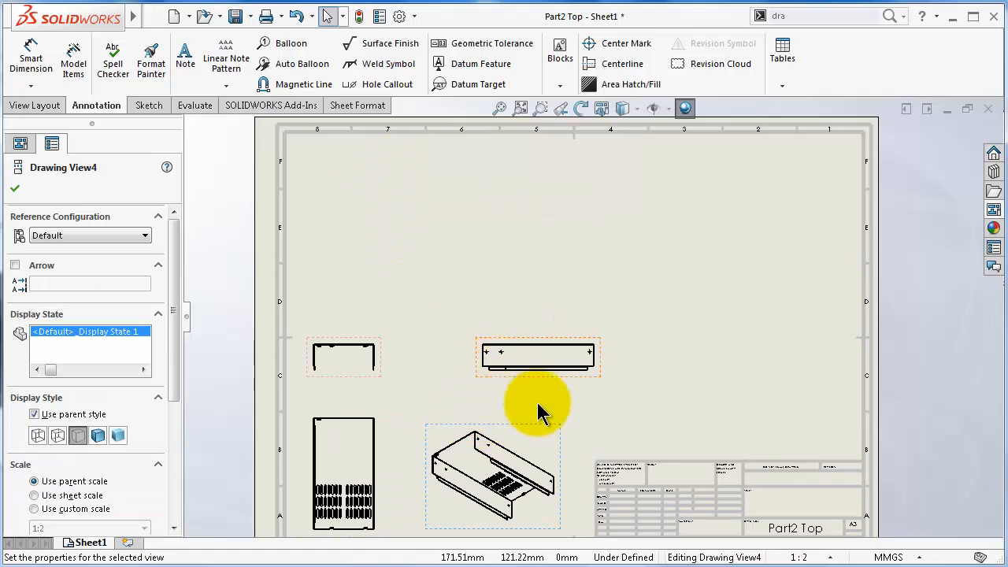
left_click_drag(542, 313, 508, 313)
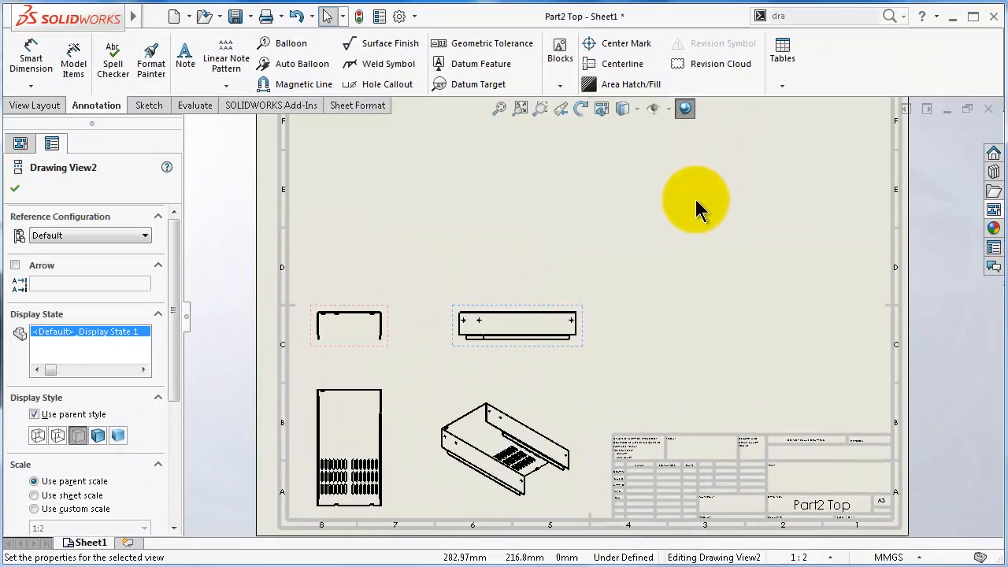
Place the flat pattern view in the sheet's upper-right area, with projected edge views on its left side and below it.
left_click(994, 211)
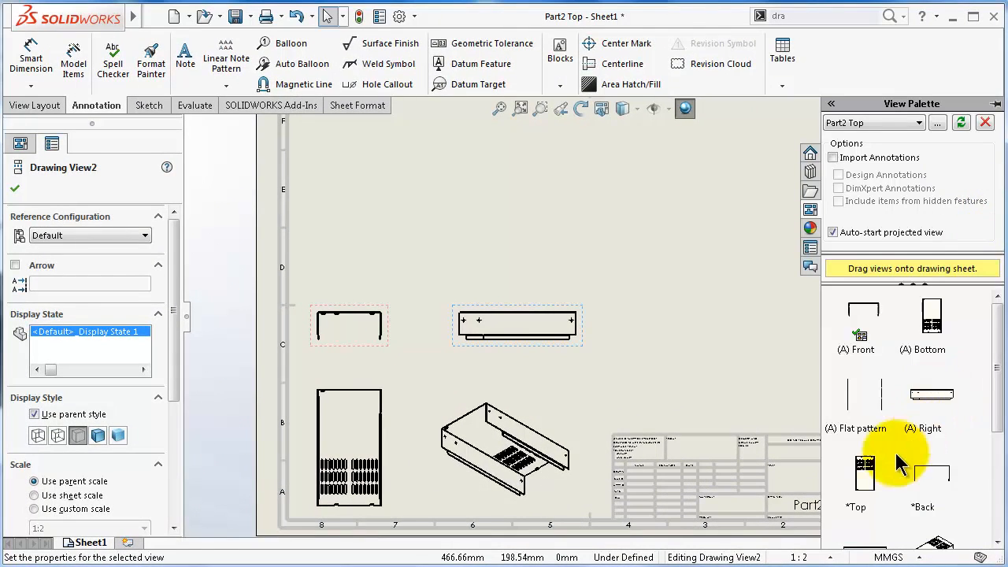
left_click_drag(864, 400, 717, 211)
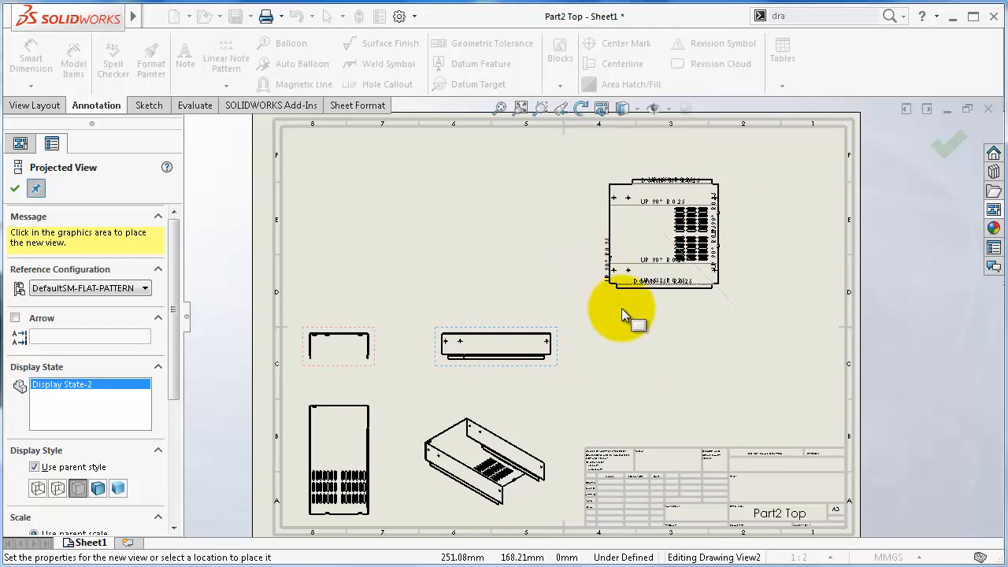
left_click(539, 234)
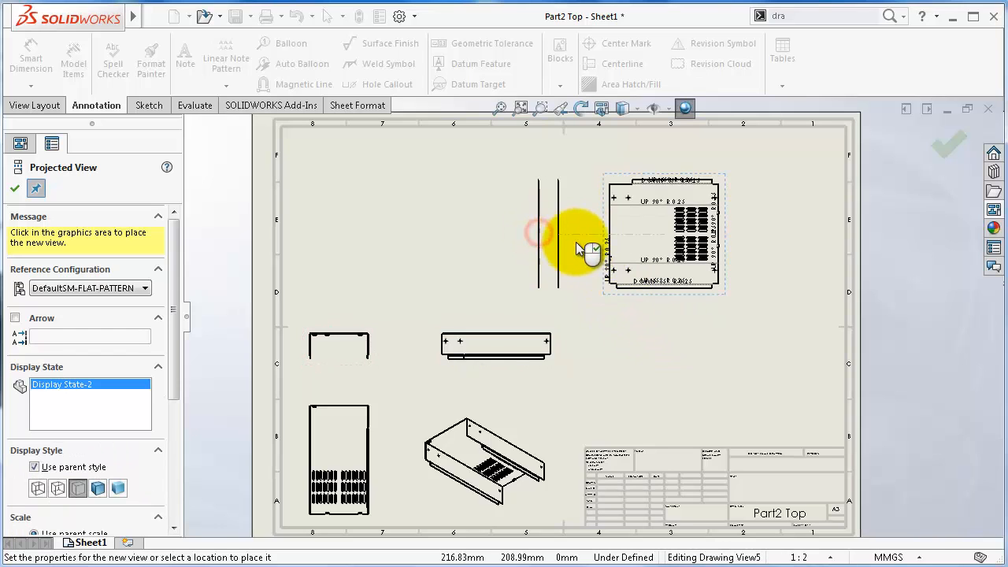
left_click(687, 352)
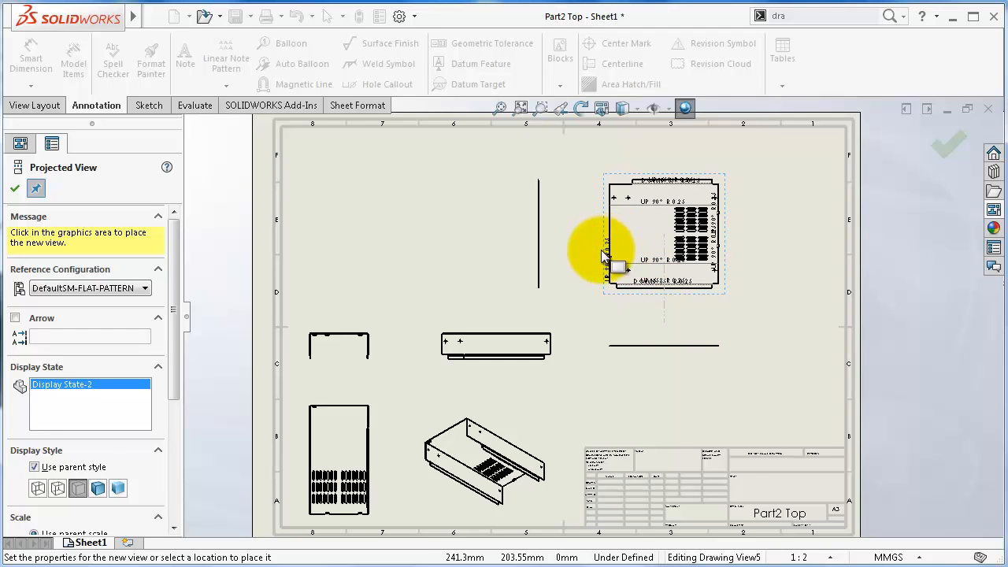
key("Escape")
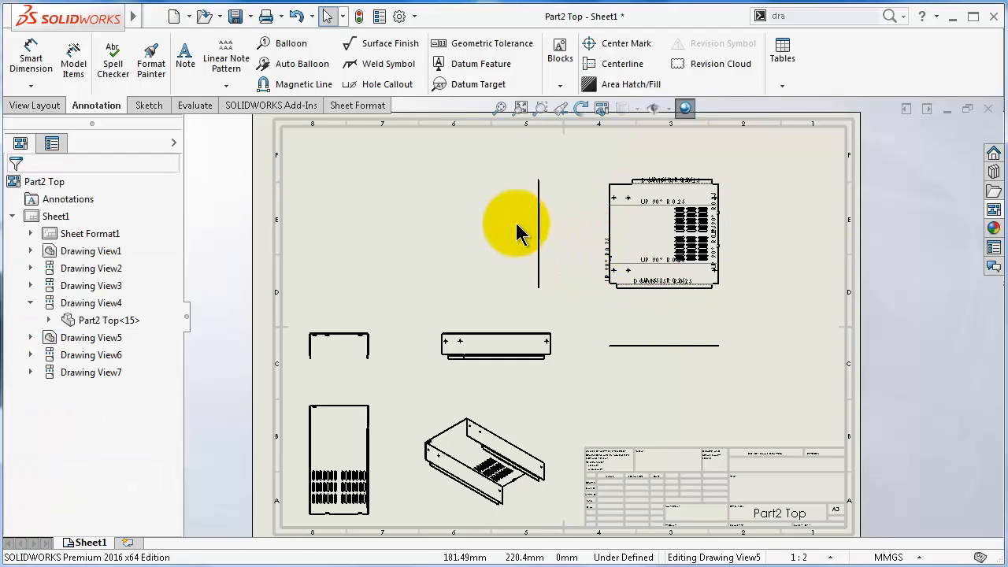
Delete the two projected edge views beside and below the flat pattern.
scroll(544, 246, "down", 2)
scroll(547, 252, "down", 1)
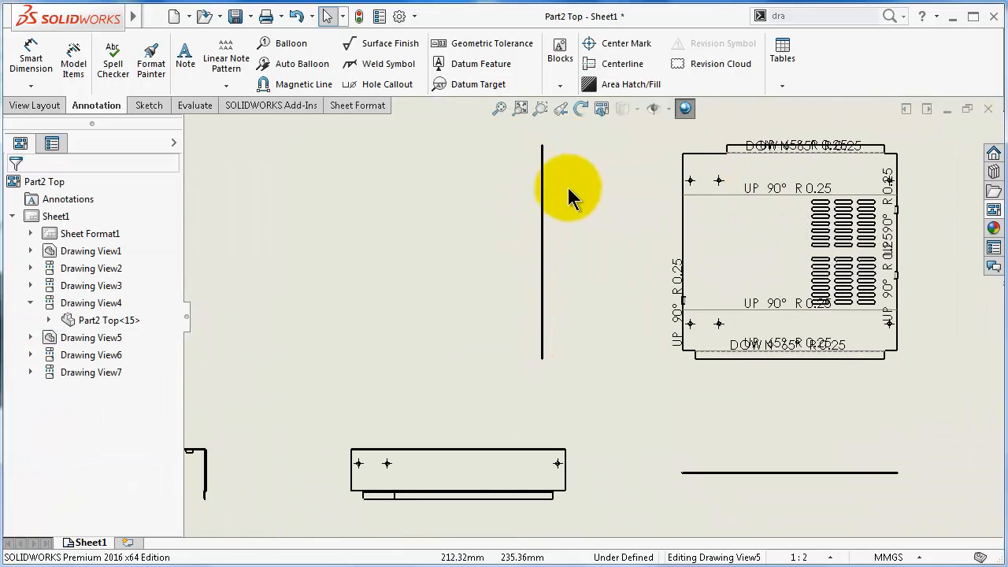
left_click(545, 191)
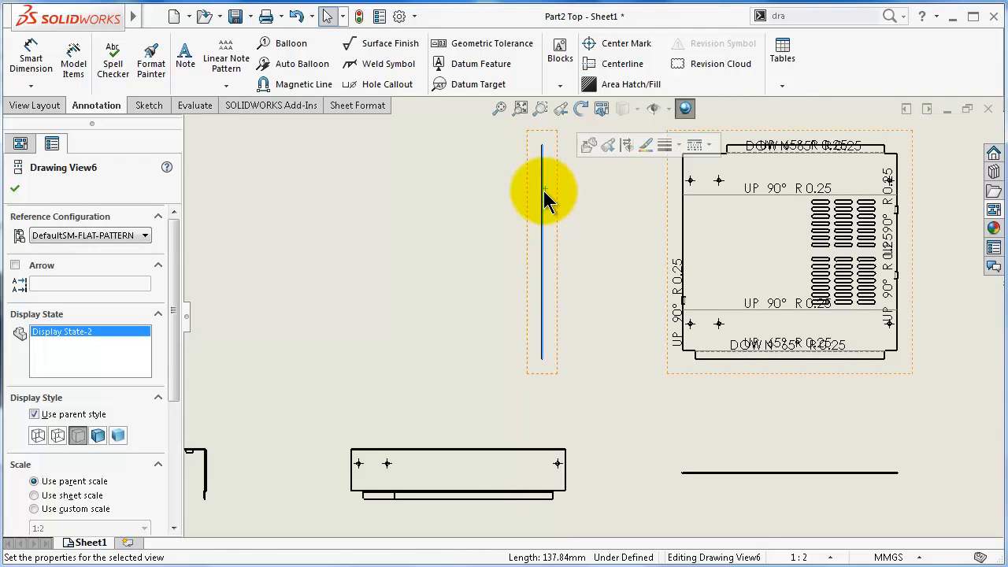
key("Delete")
left_click(653, 251)
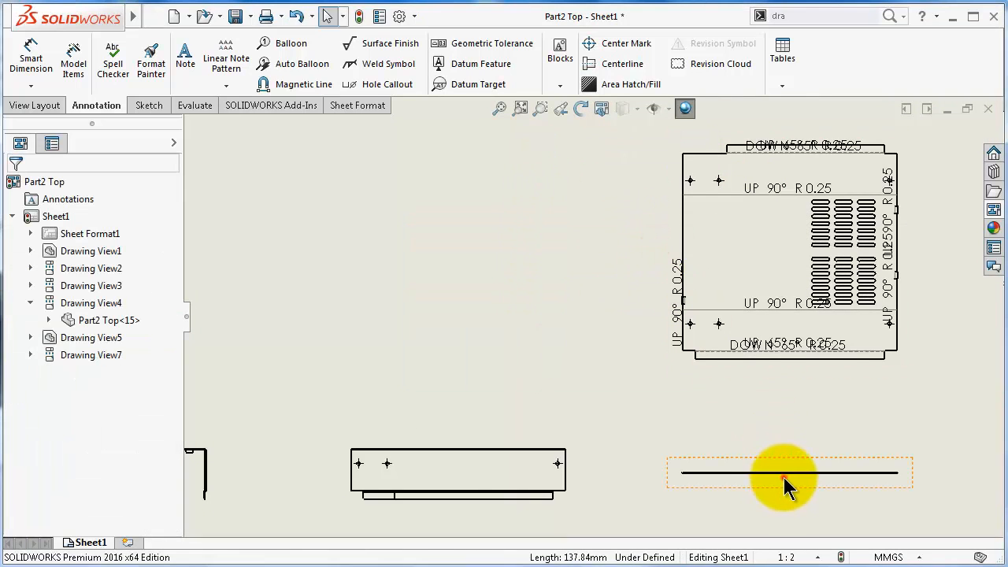
left_click(786, 482)
key("Delete")
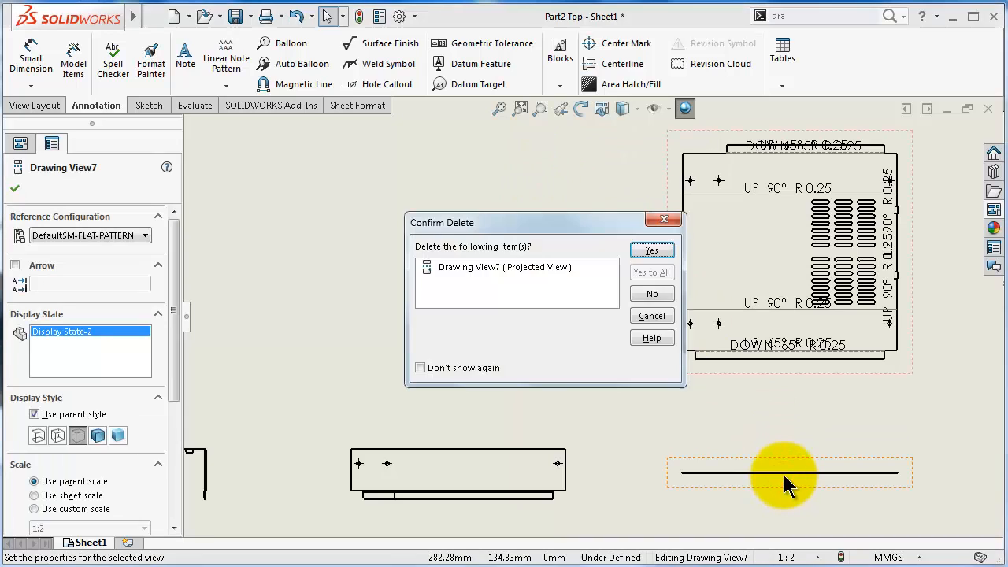
left_click(652, 250)
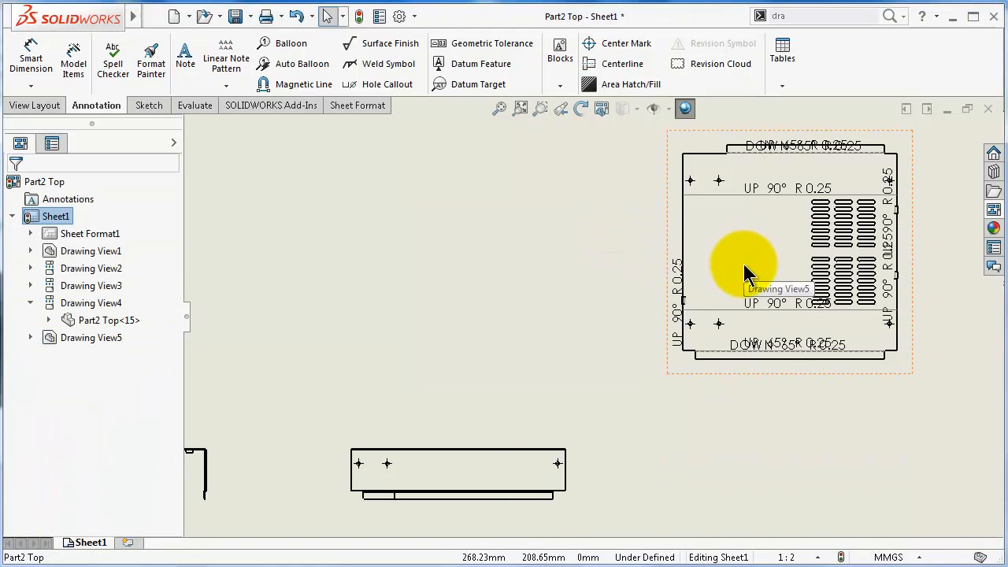
Separate the overlapping bend notes at the flat pattern's upper flange, placing DOWN 65° above the flange and UP 65° below its bend line.
scroll(744, 272, "down", 8)
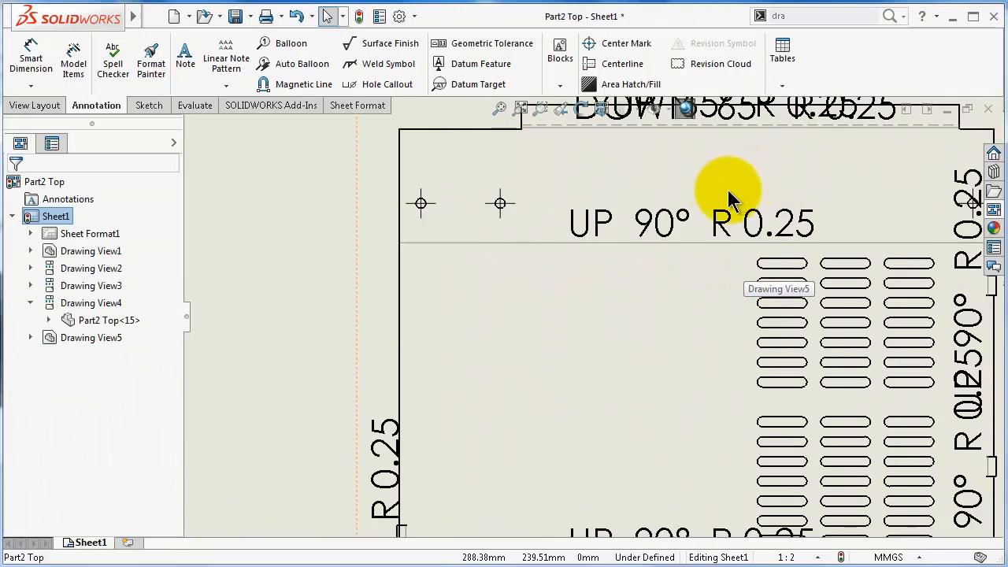
scroll(728, 199, "up", 6)
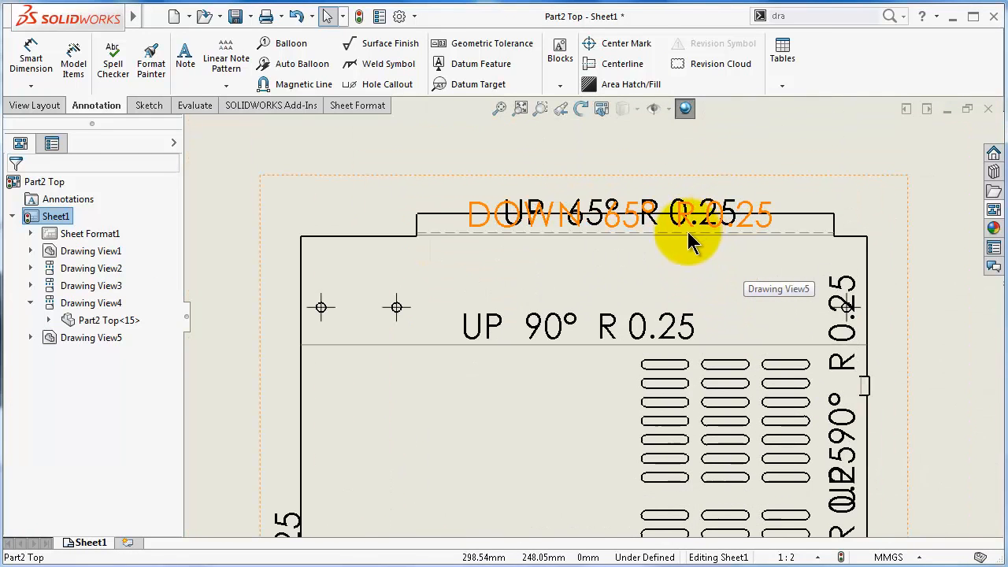
left_click(508, 333)
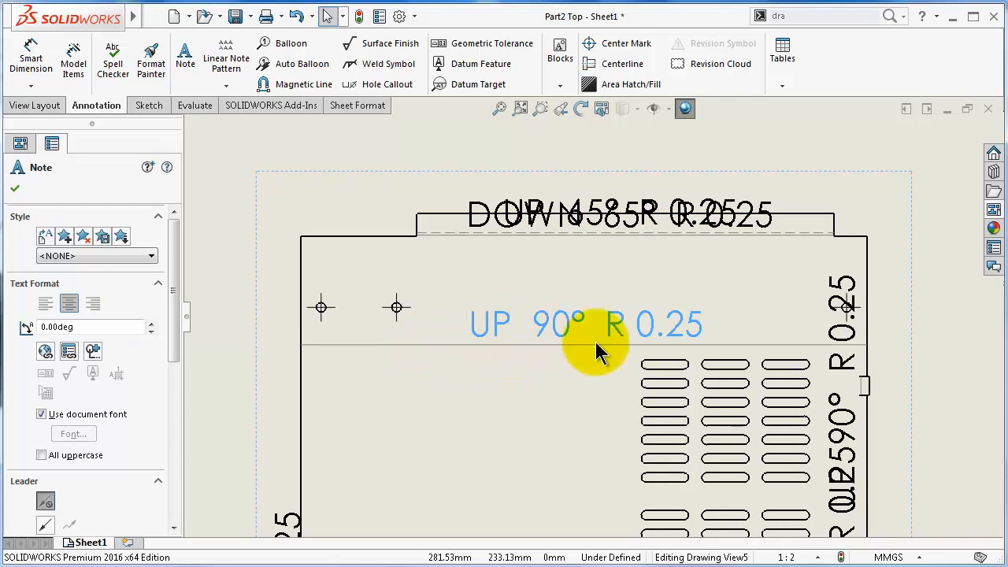
left_click_drag(705, 213, 698, 156)
mouse_move(653, 227)
left_mouse_down()
mouse_move(673, 241)
mouse_move(671, 262)
left_mouse_up()
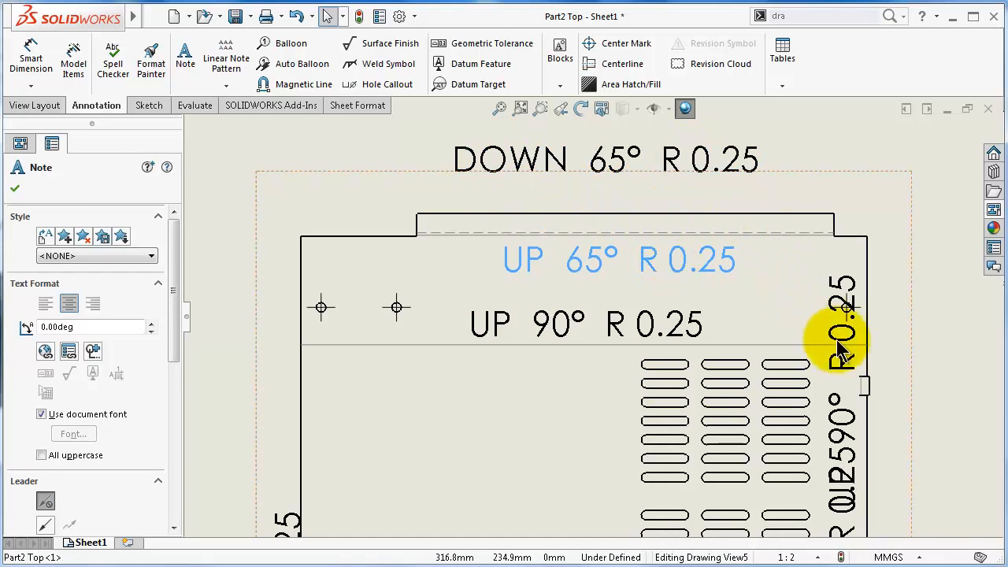
Move the vertical UP 90° R 0.25 bend notes outward to the flat pattern's right and left edges.
scroll(804, 386, "up", 2)
left_click_drag(771, 419, 819, 407)
left_click_drag(770, 329, 794, 291)
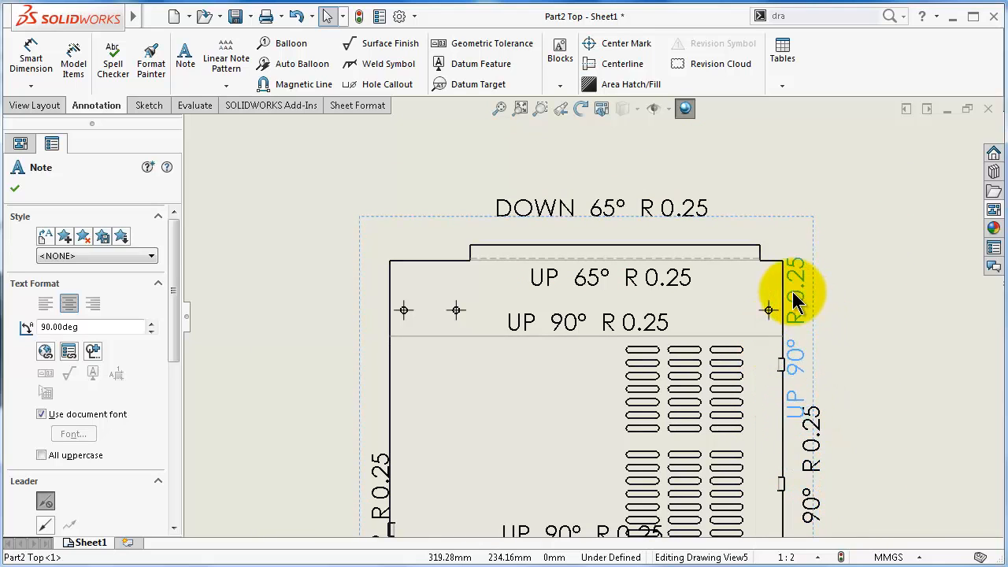
scroll(779, 338, "up", 3)
mouse_move(472, 438)
left_mouse_down()
mouse_move(457, 414)
mouse_move(462, 371)
left_mouse_up()
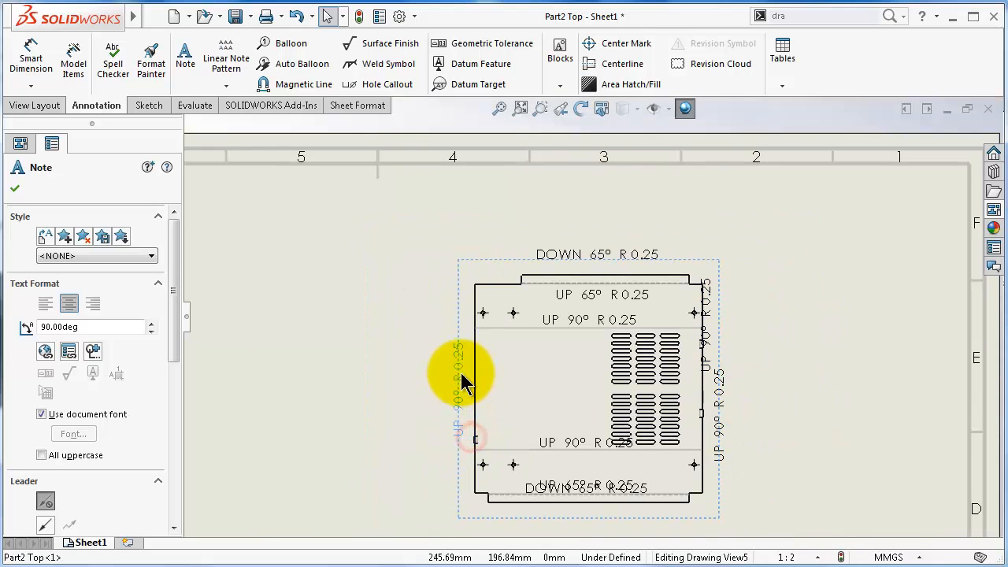
Move the lower UP 65° bend note beneath the flat pattern's bottom flange and the lower UP 90° note just under its bend line.
scroll(579, 476, "down", 3)
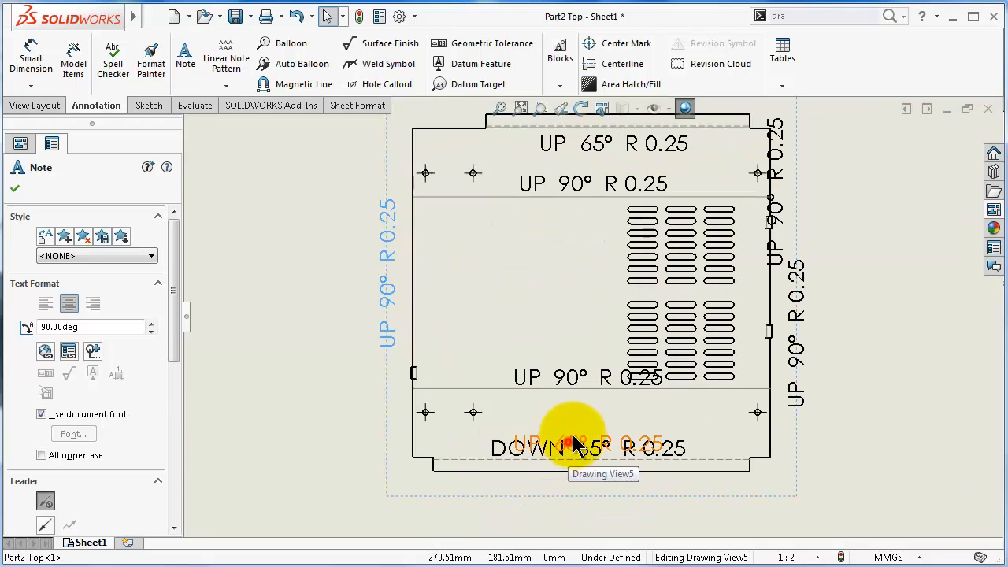
left_click_drag(575, 445, 581, 486)
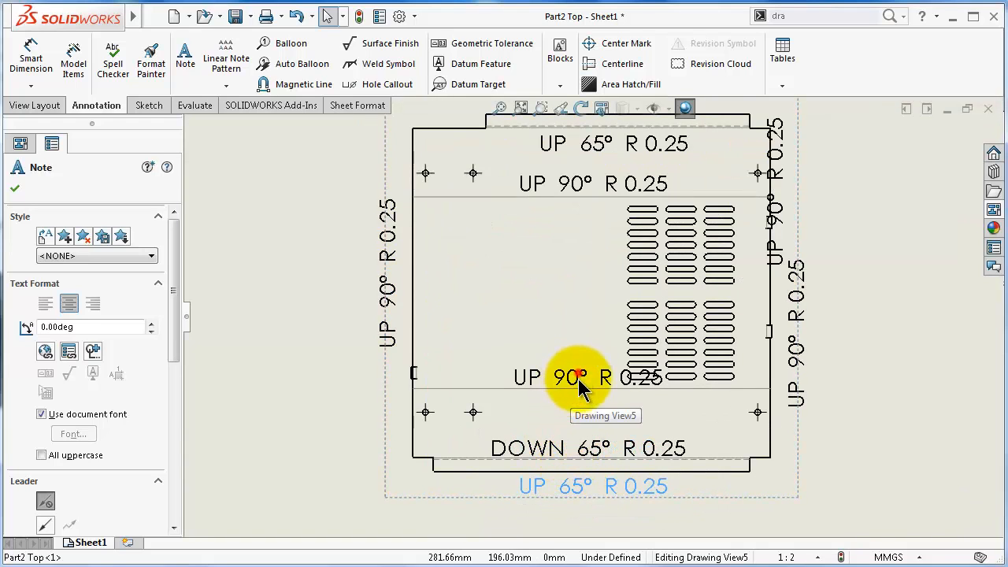
left_click_drag(581, 386, 587, 403)
scroll(664, 317, "up", 2)
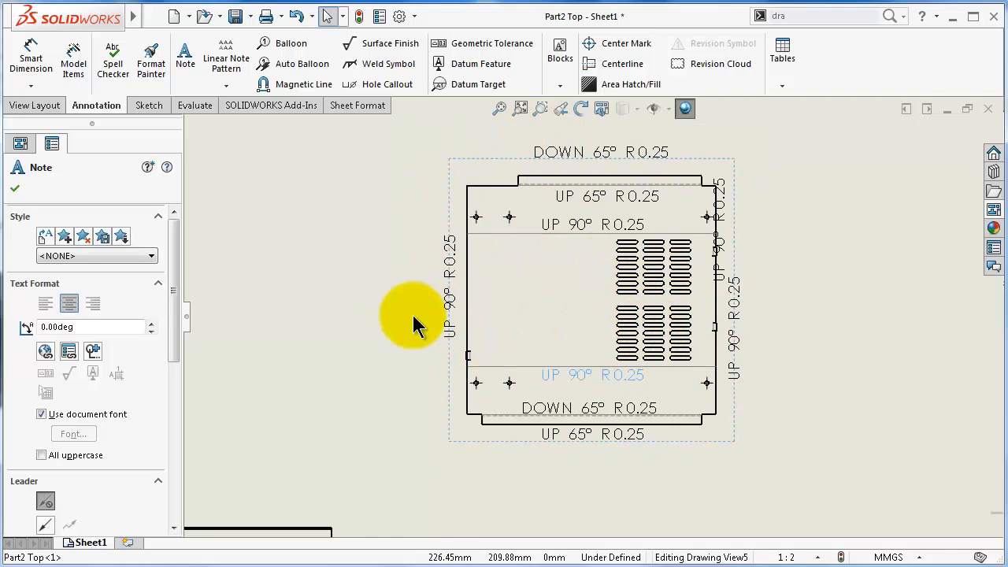
key("Escape")
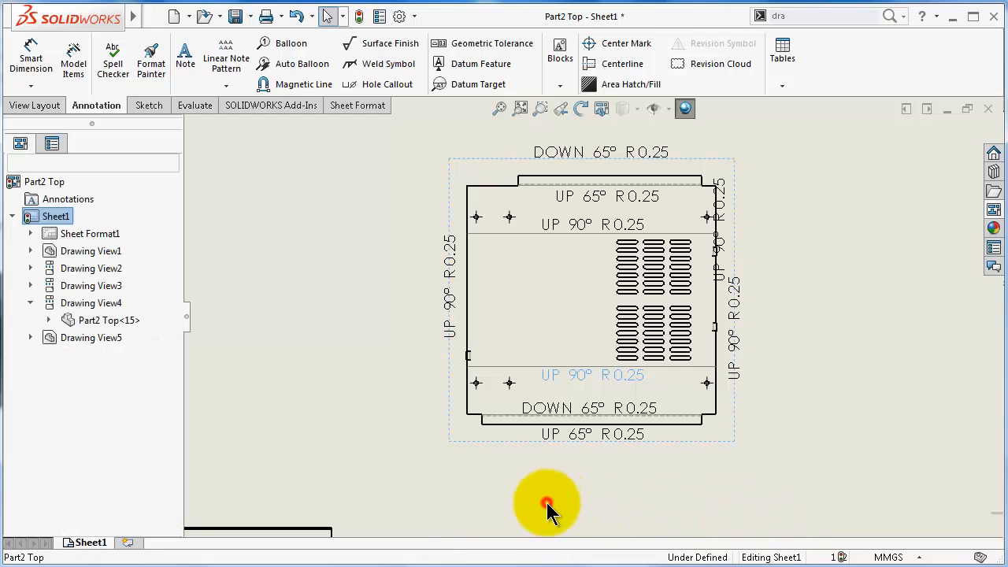
Shift the flat pattern view slightly up and to the left within the sheet's upper-right area.
scroll(547, 476, "up", 5)
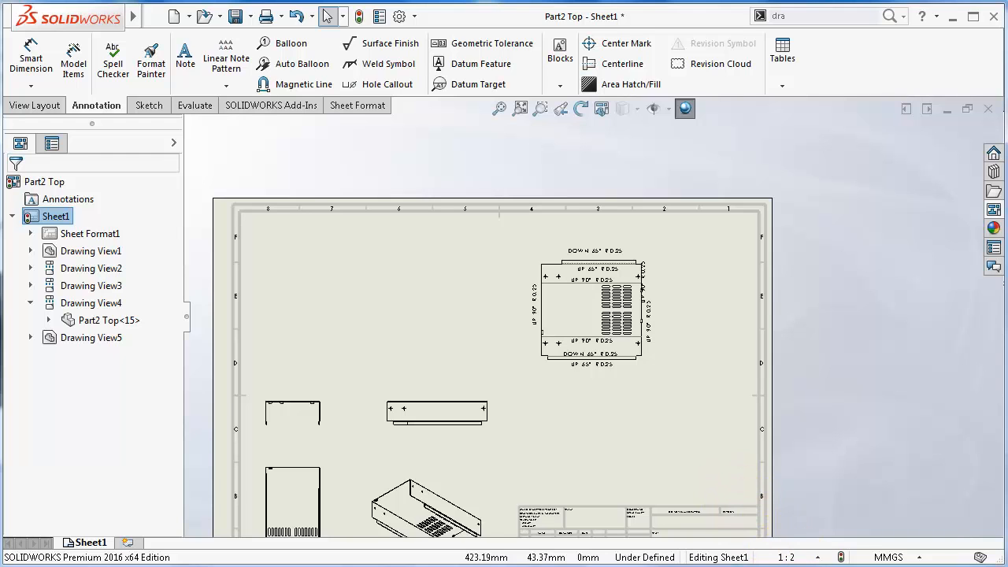
left_click(438, 296)
scroll(444, 316, "up", 2)
scroll(454, 345, "down", 1)
scroll(532, 402, "up", 1)
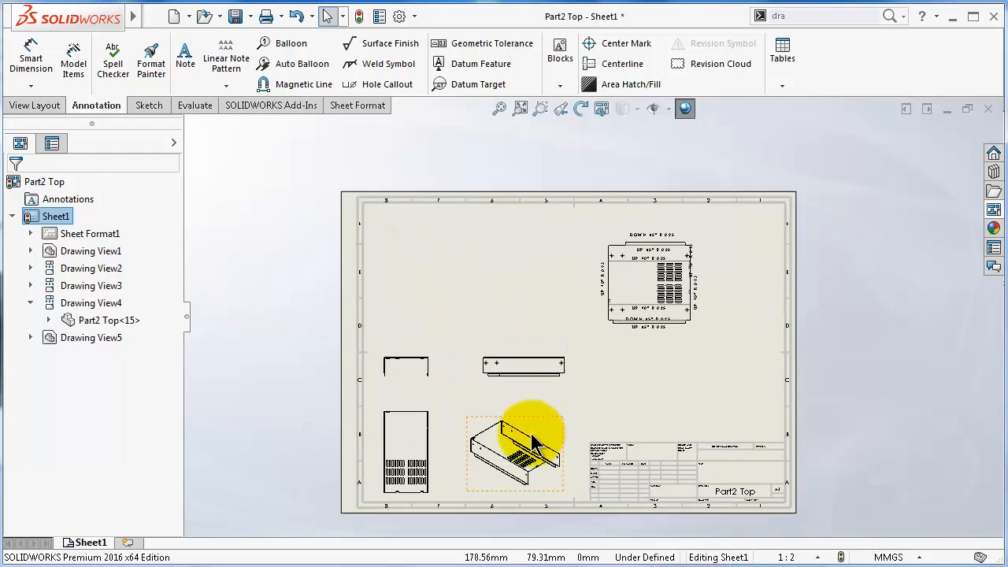
scroll(525, 423, "down", 1)
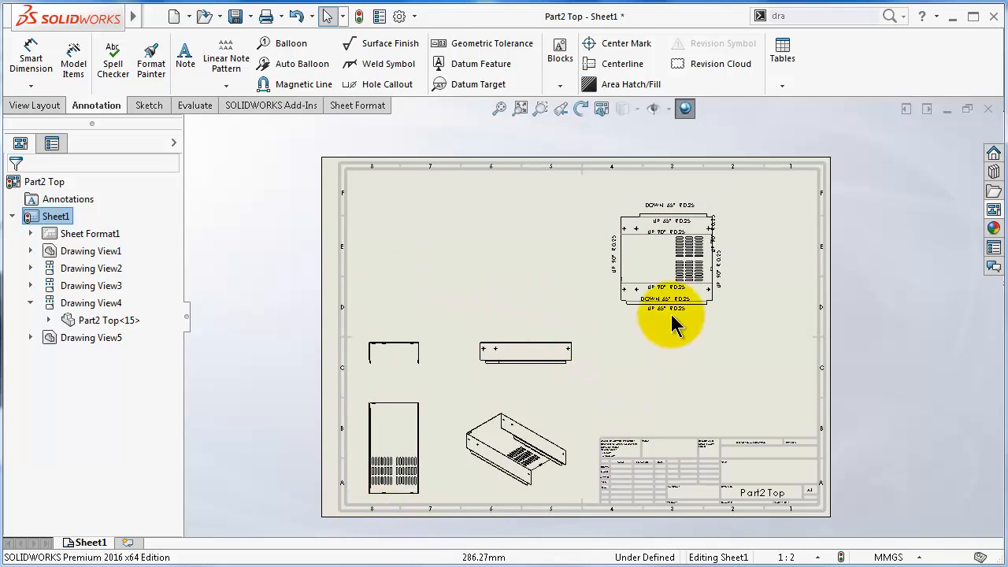
mouse_move(640, 219)
left_mouse_down()
mouse_move(634, 203)
mouse_move(616, 201)
left_mouse_up()
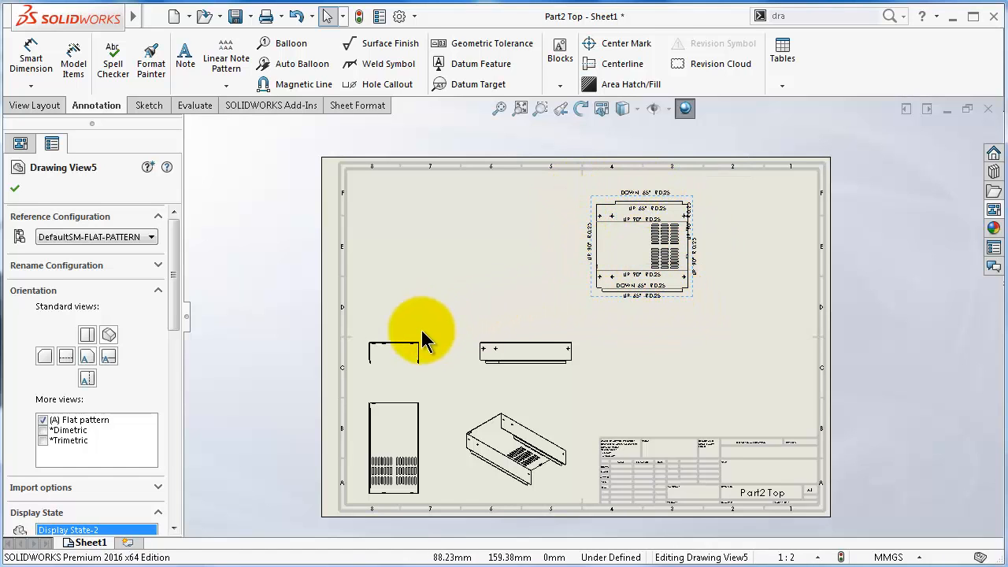
scroll(468, 480, "down", 2)
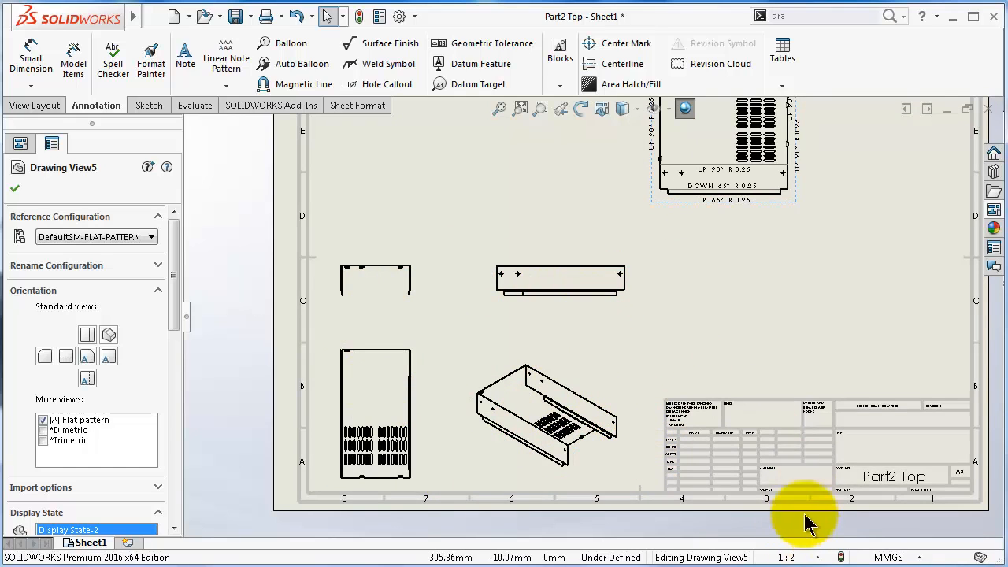
scroll(753, 202, "up", 2)
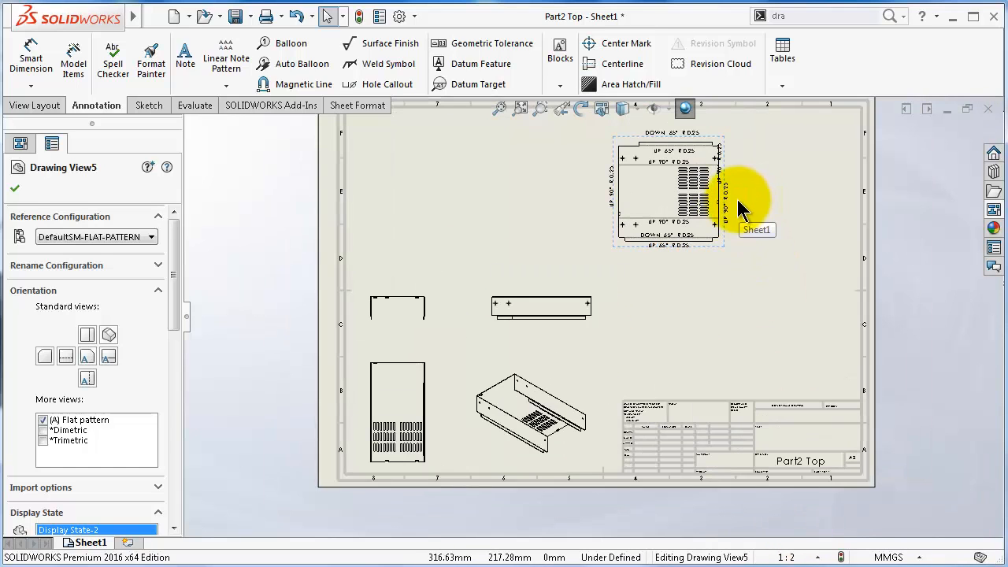
left_click(669, 203)
left_click_drag(696, 215, 660, 199)
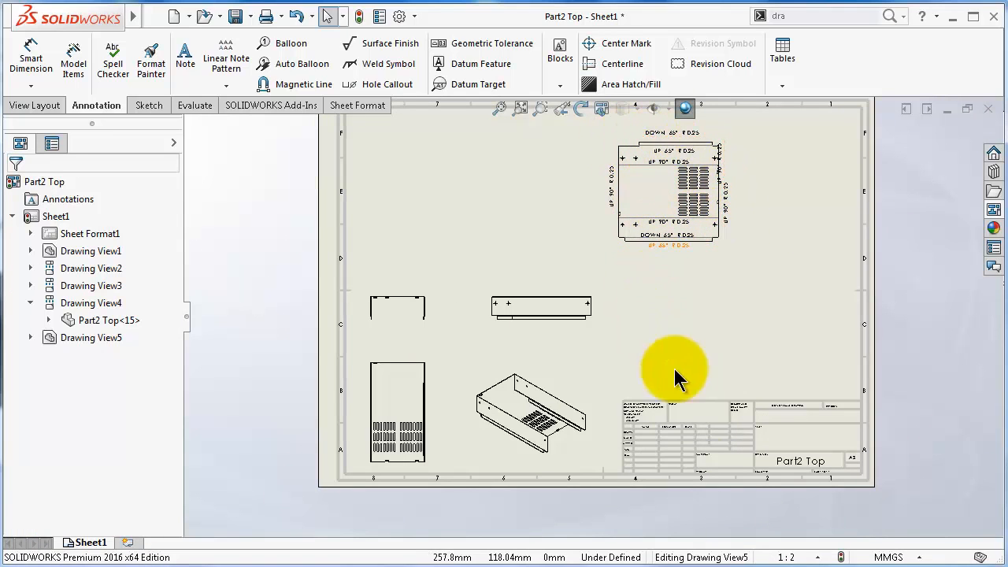
Set the sheet scale to 1:1.
left_click(786, 557)
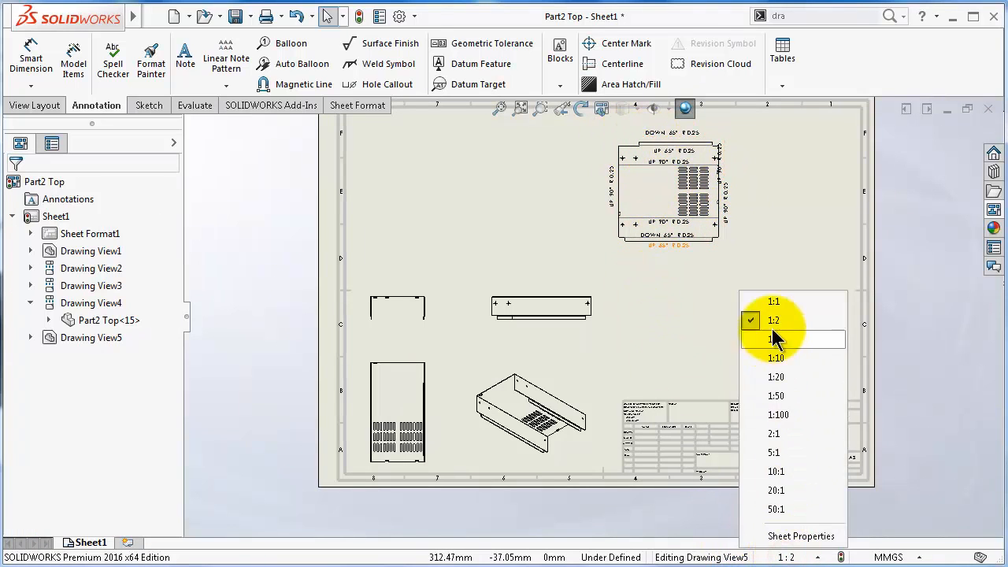
left_click(773, 302)
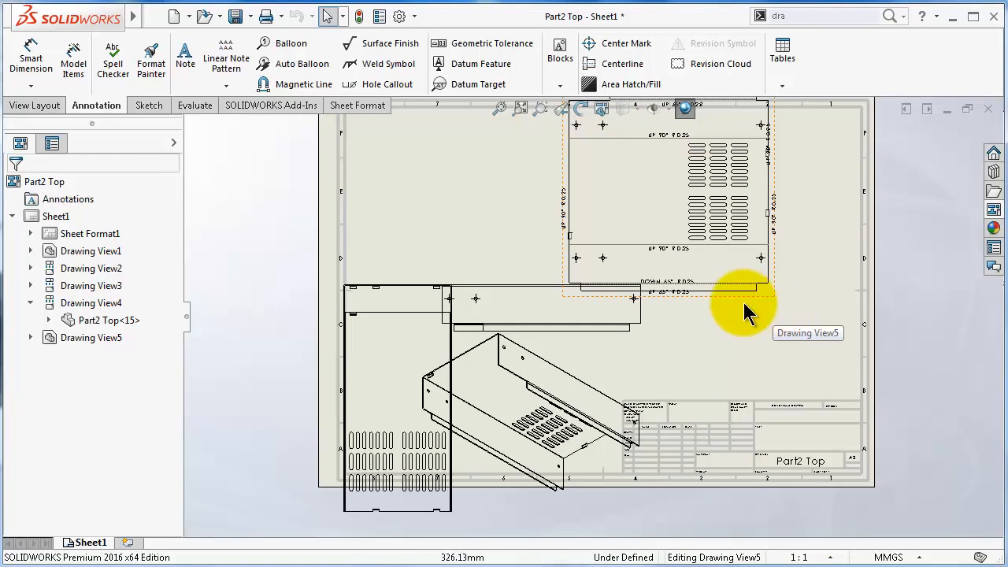
scroll(725, 302, "up", 1)
Move the upper DOWN 65° note and the upper right-hand UP 90° note inside the flat pattern's outline.
left_click(644, 220)
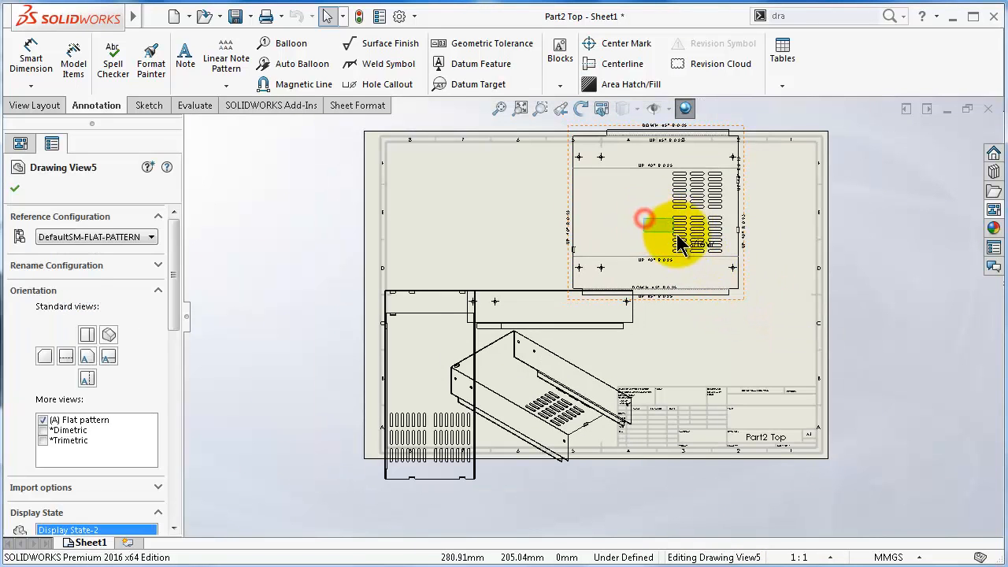
left_click(539, 209)
left_click(489, 207)
left_click_drag(641, 124, 737, 192)
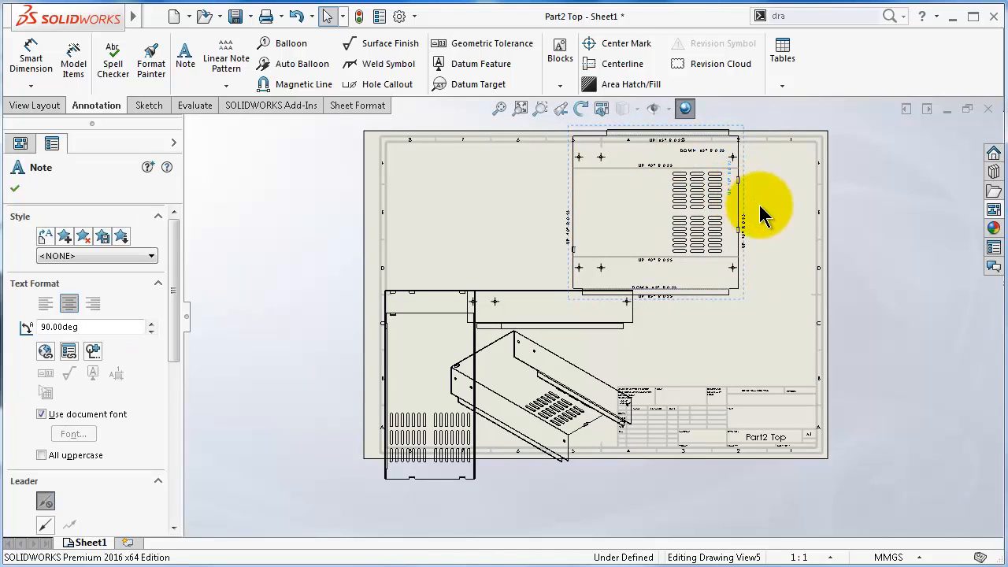
left_click(738, 299)
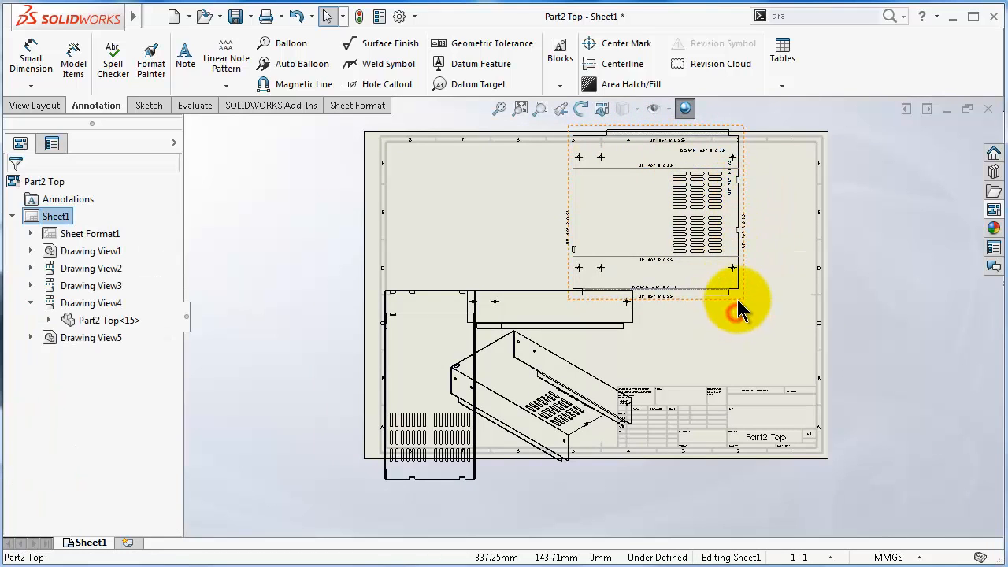
Place the flat pattern in the sheet's upper-right corner and raise the front view with its aligned right view to the upper-left area.
mouse_move(739, 297)
left_mouse_down()
mouse_move(791, 333)
mouse_move(793, 315)
left_mouse_up()
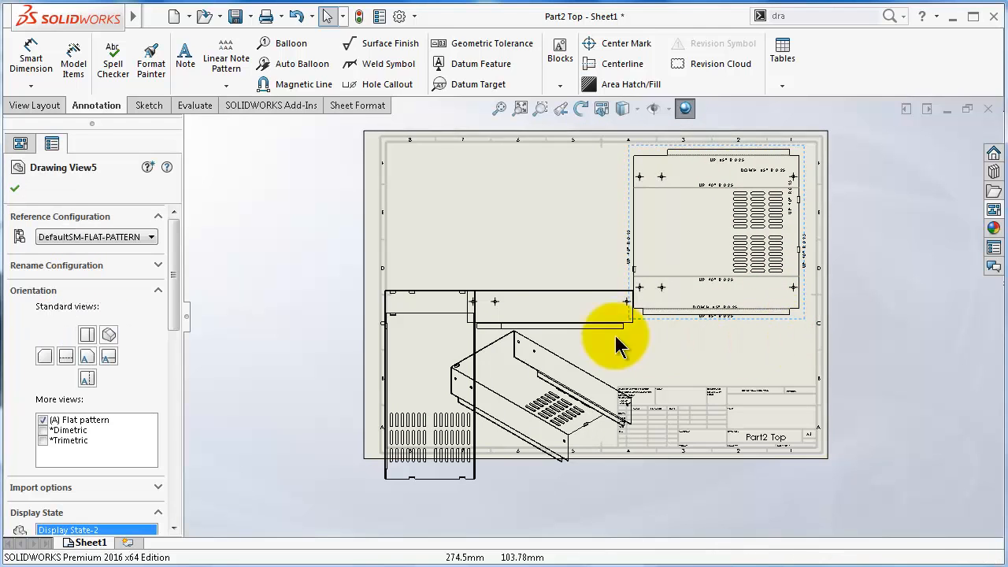
mouse_move(568, 287)
left_mouse_down()
mouse_move(551, 256)
mouse_move(566, 258)
left_mouse_up()
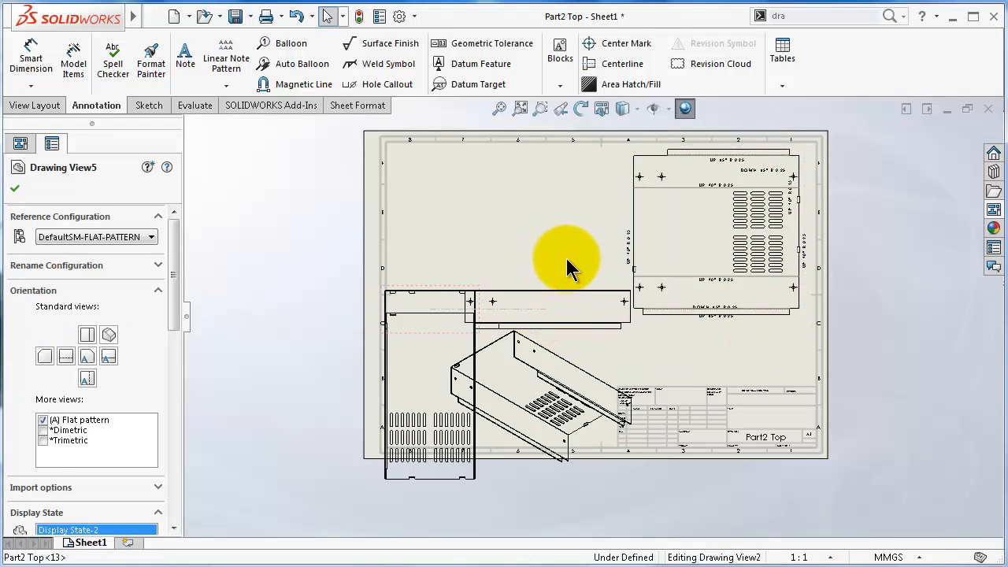
left_click_drag(454, 298, 472, 189)
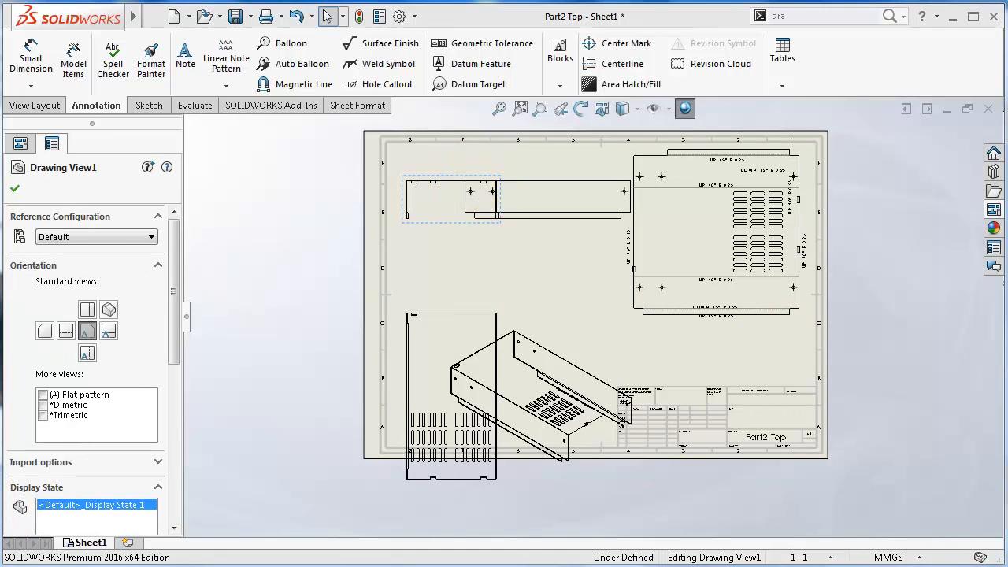
Delete the flat pattern view from the sheet.
left_click(638, 315)
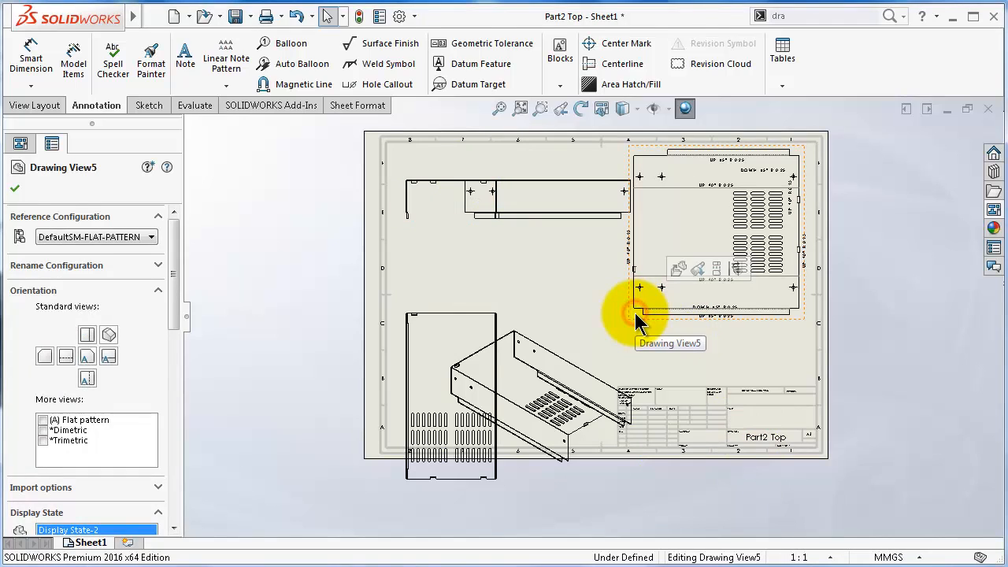
key("Delete")
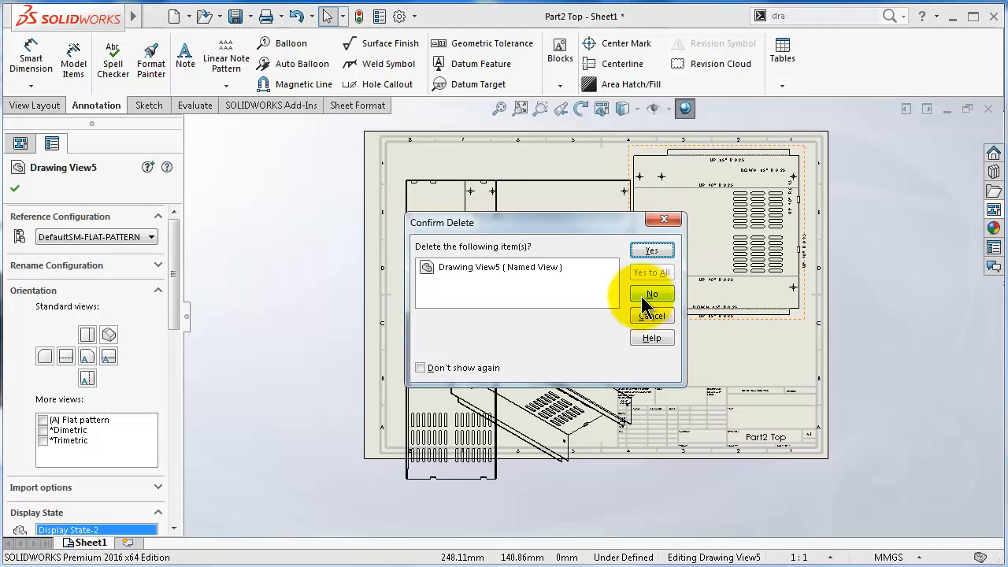
left_click(645, 254)
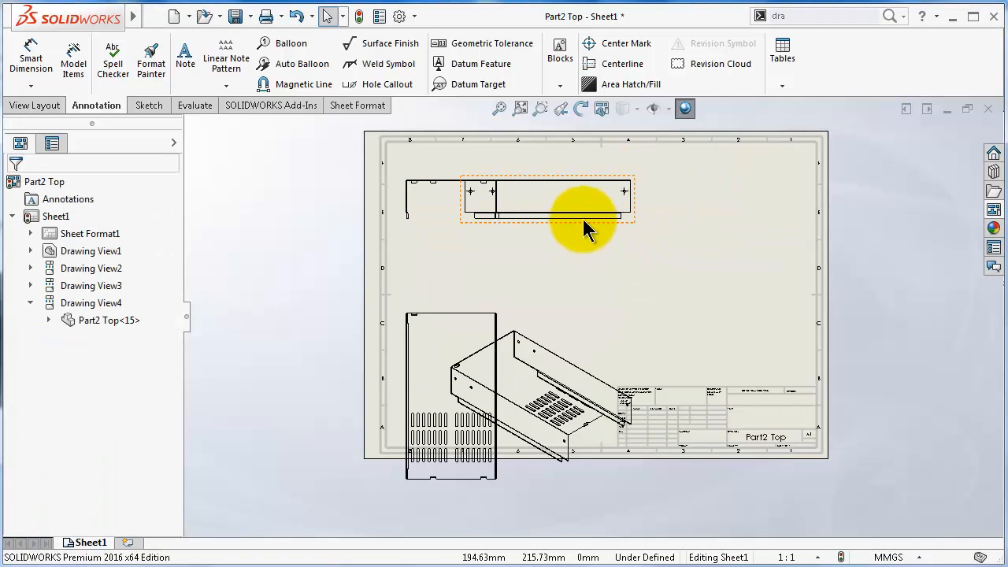
Move the right view to the sheet's upper-right area and bring the bottom view up close beneath the front view.
left_click(601, 202)
left_click(646, 252)
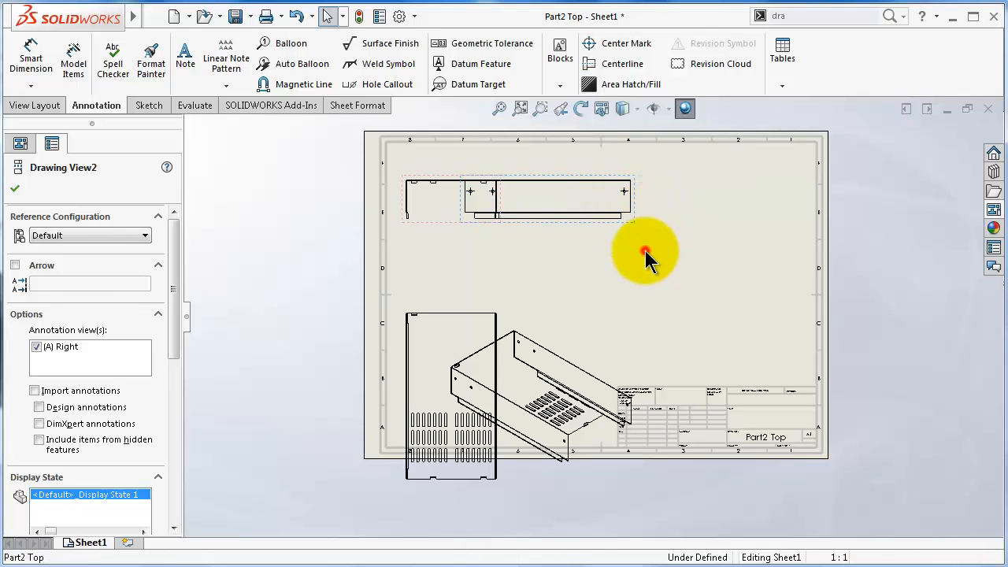
left_click_drag(632, 220, 739, 224)
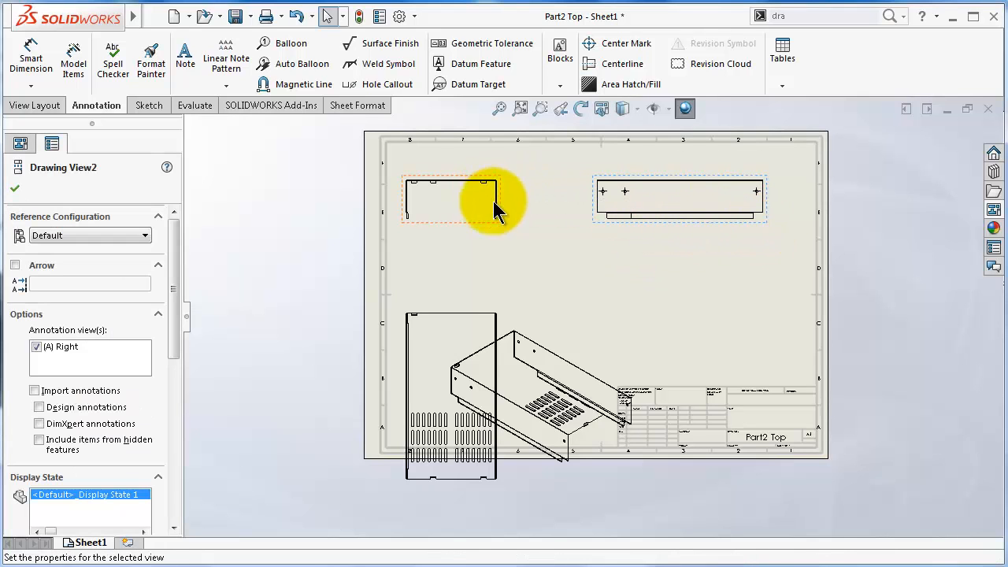
left_click(447, 332)
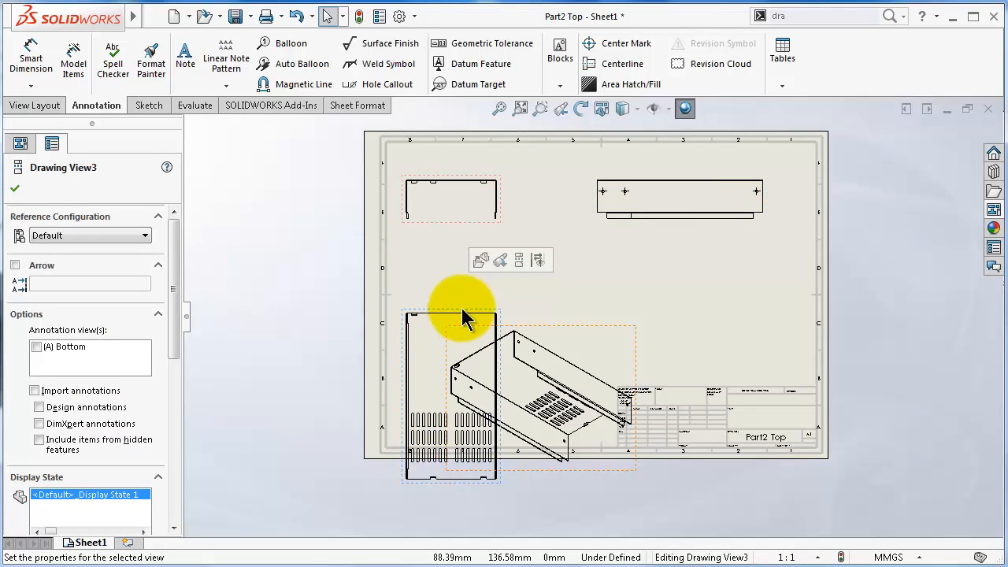
left_click_drag(462, 311, 458, 244)
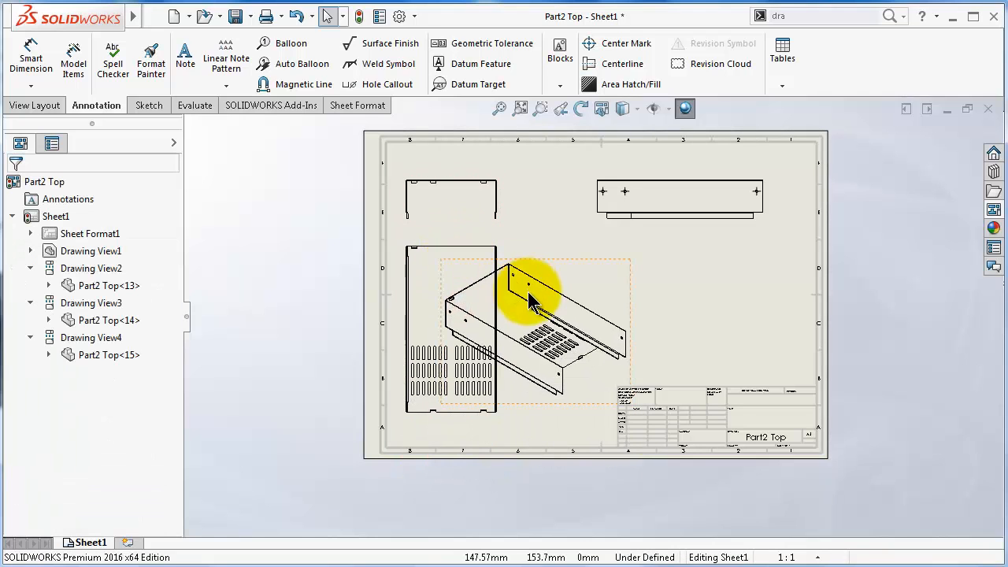
Place the isometric view below the right view and shift the front and bottom views slightly inward from the sheet's left border.
mouse_move(619, 261)
left_mouse_down()
mouse_move(741, 253)
mouse_move(751, 241)
left_mouse_up()
left_click_drag(499, 250, 520, 254)
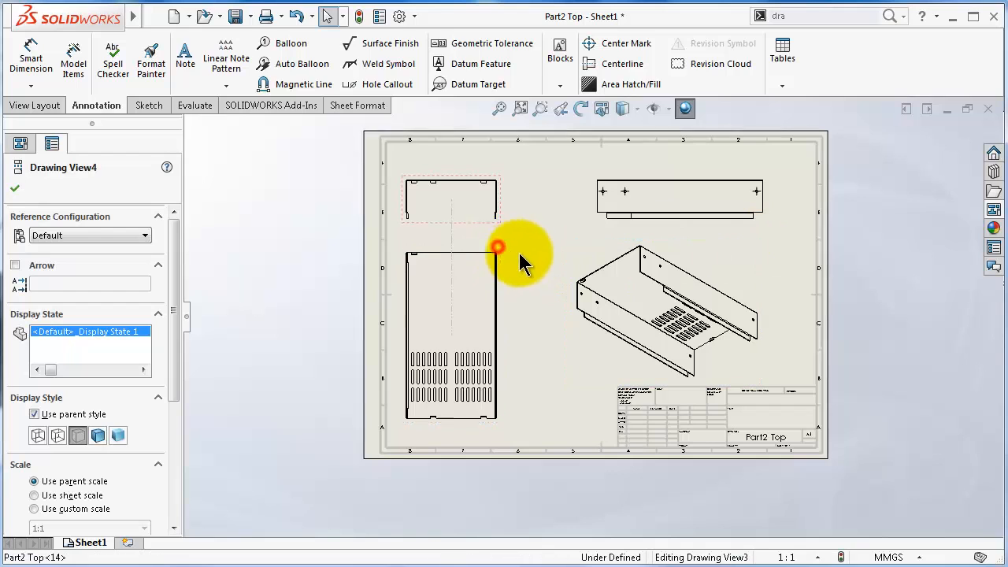
left_click(504, 202)
mouse_move(497, 206)
left_mouse_down()
mouse_move(531, 207)
mouse_move(521, 203)
left_mouse_up()
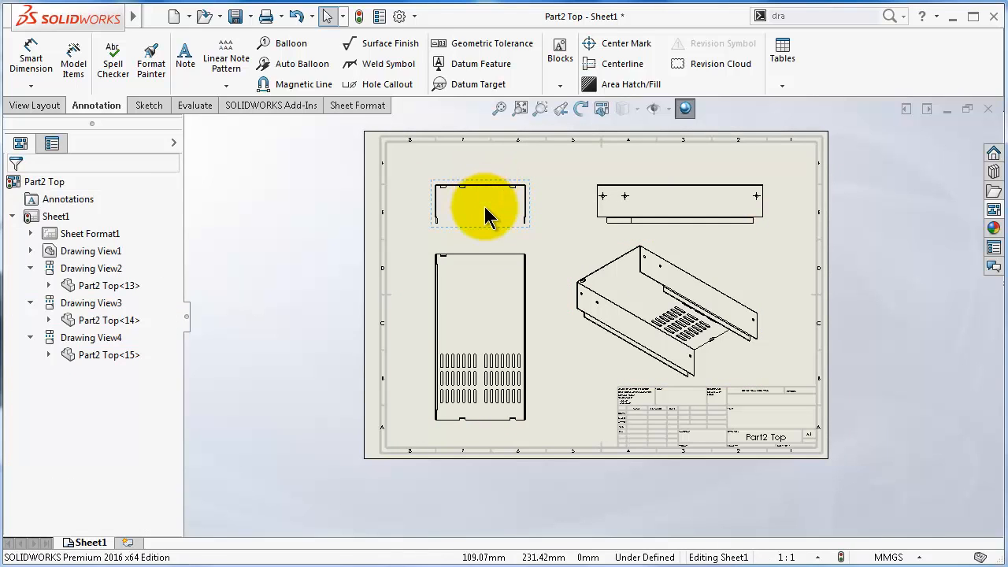
left_click(488, 215)
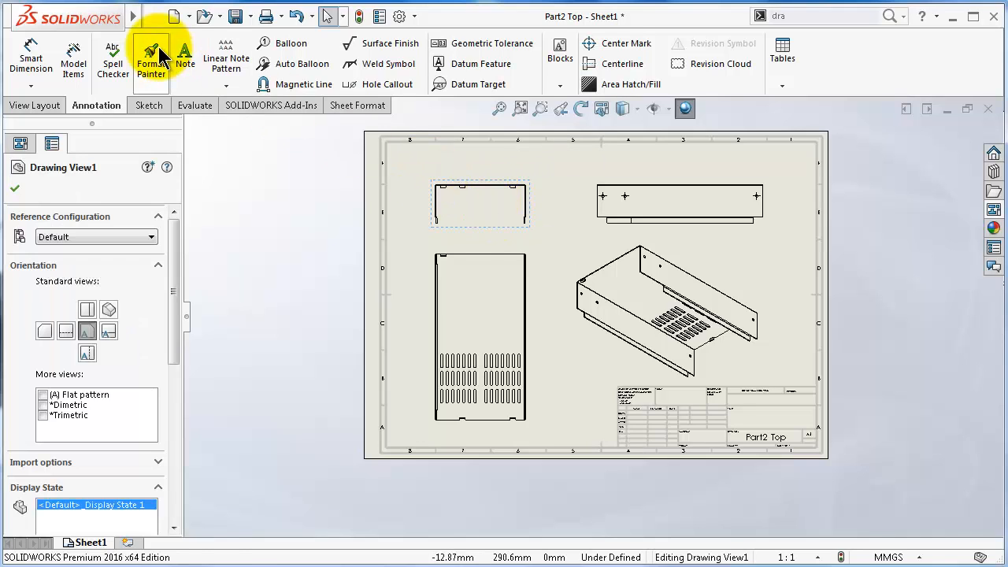
Insert the model dimensions into the front view, importing them from the entire model.
left_click(456, 237)
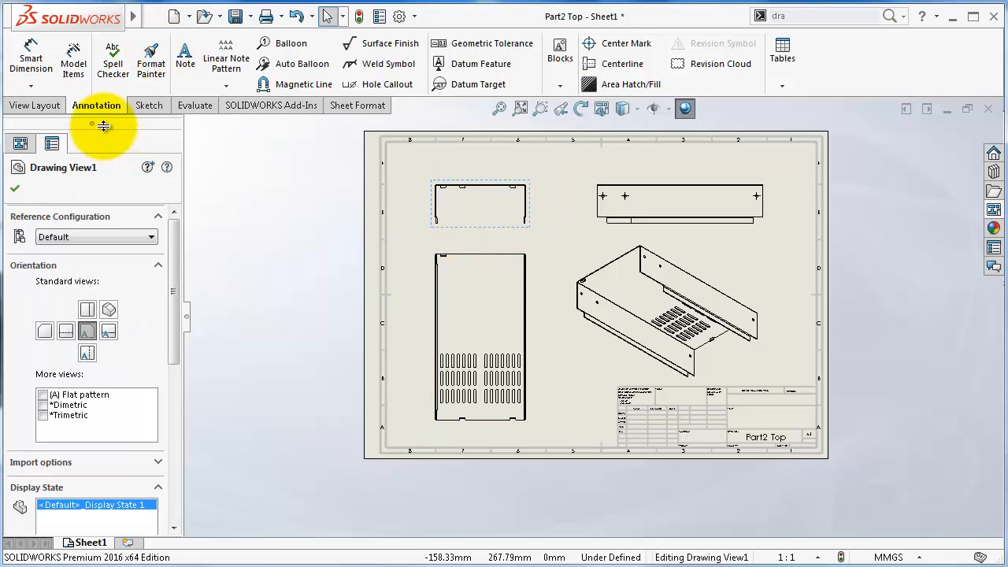
left_click(79, 63)
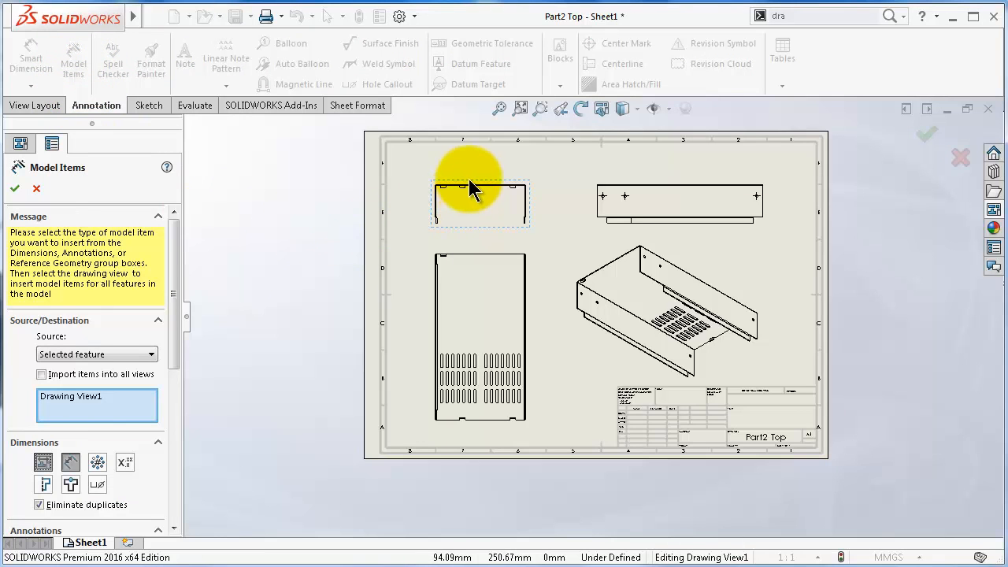
scroll(176, 360, "down", 3)
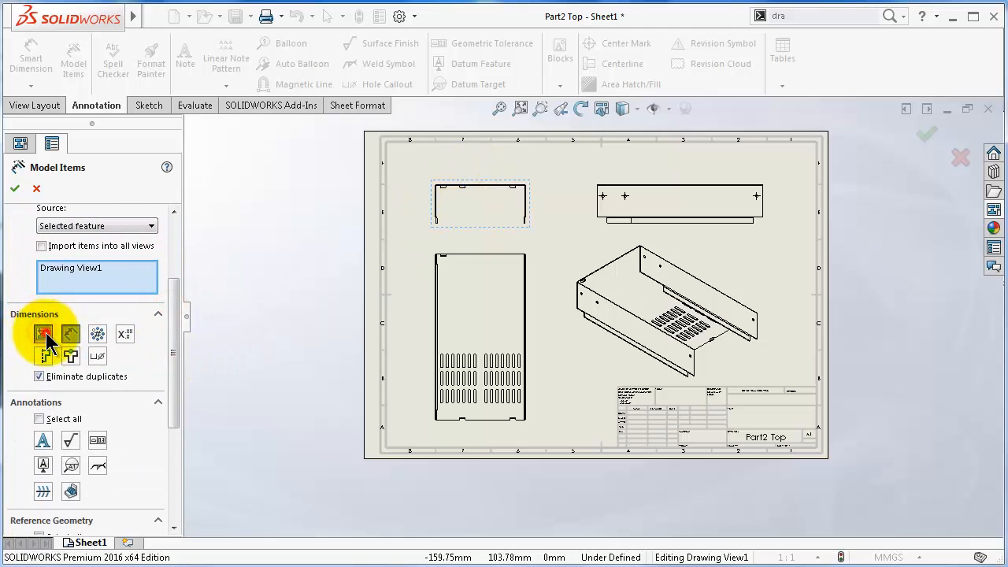
left_click_drag(179, 330, 193, 268)
left_click(14, 188)
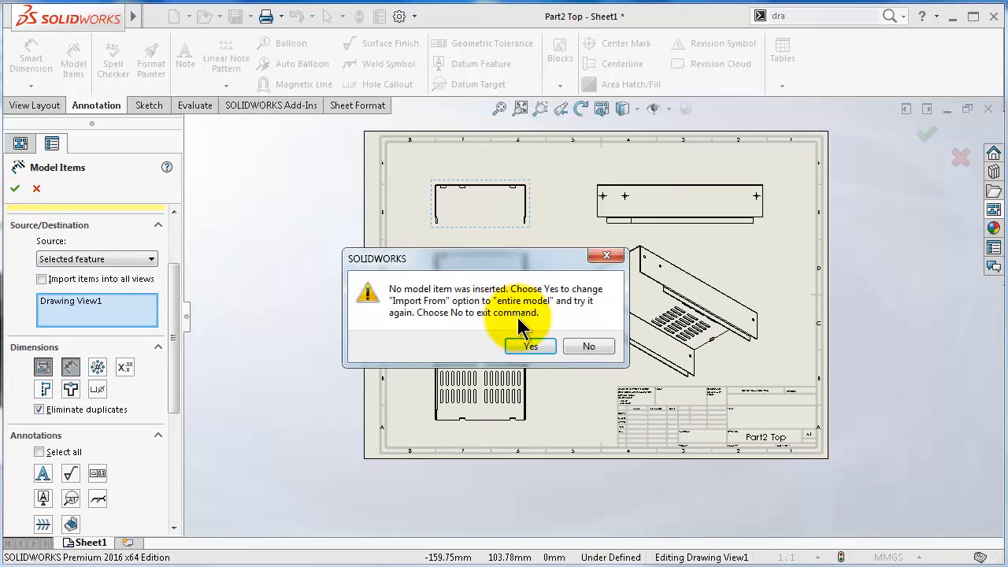
left_click(530, 346)
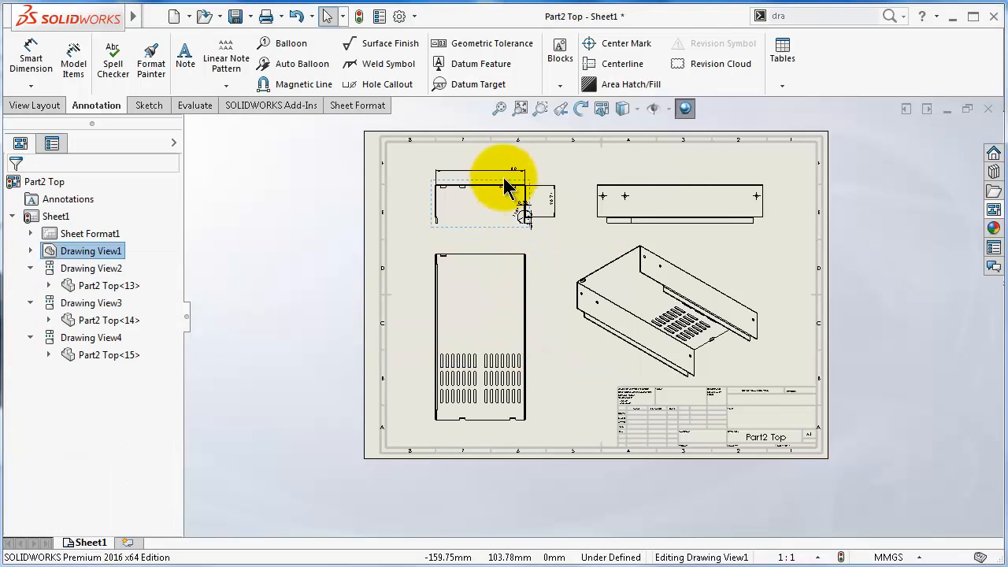
Center the overall width dimension above the front view and line up the side-height and lip-height dimensions outside its right edge.
scroll(524, 209, "down", 3)
scroll(526, 209, "down", 2)
left_click(484, 187)
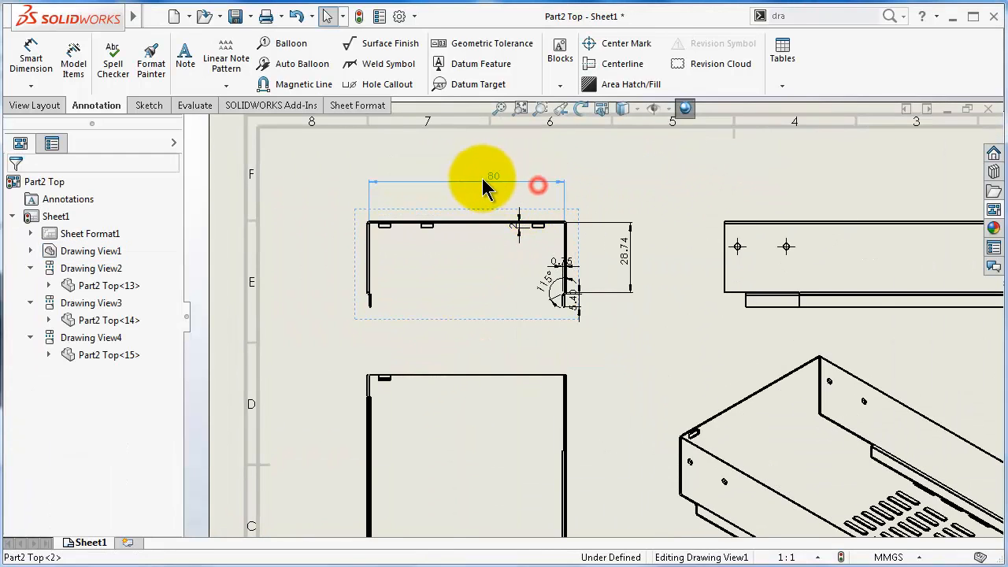
left_click_drag(627, 265, 615, 266)
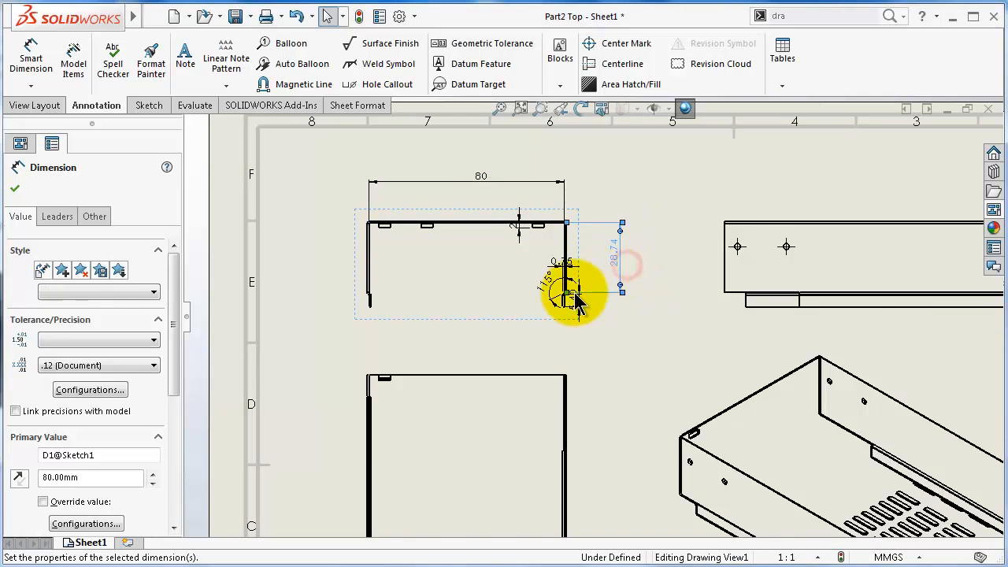
mouse_move(579, 302)
left_mouse_down()
mouse_move(569, 317)
mouse_move(616, 334)
left_mouse_up()
scroll(574, 286, "down", 2)
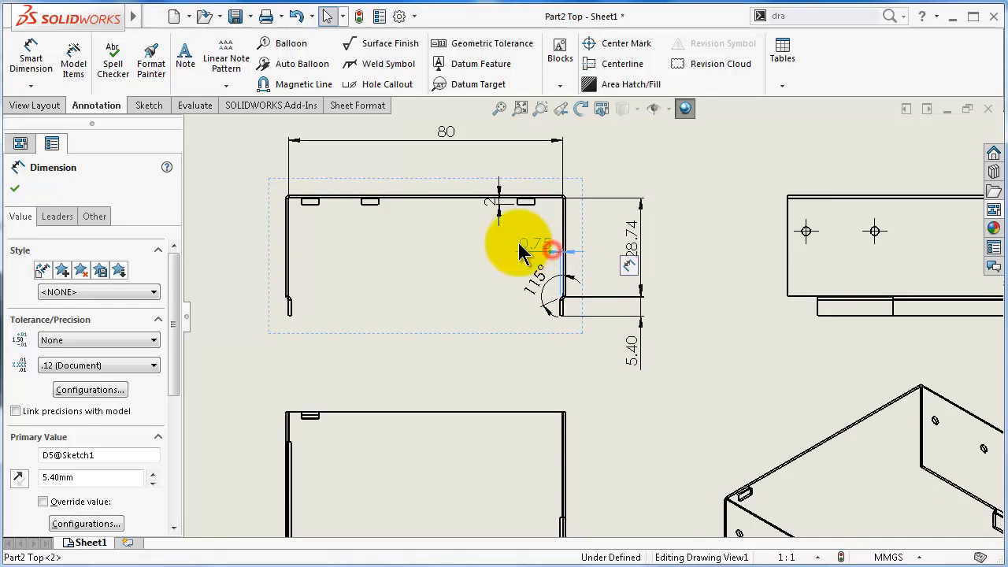
Reposition the 0.75 thickness, 2 mm tab and 115° angle dimensions so they sit apart inside the front view.
left_click(508, 243)
left_click_drag(493, 208, 476, 220)
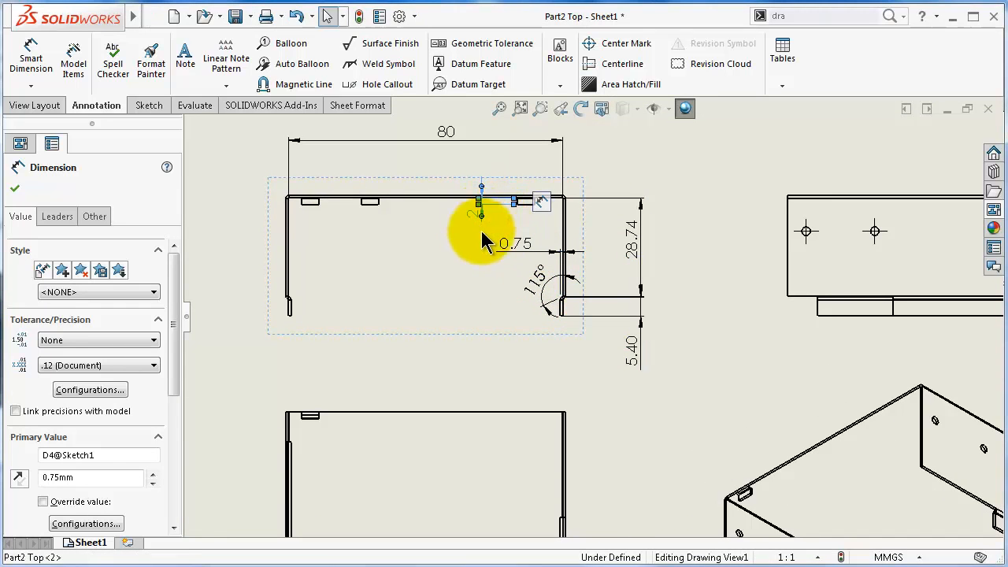
left_click(534, 290)
scroll(607, 289, "up", 1)
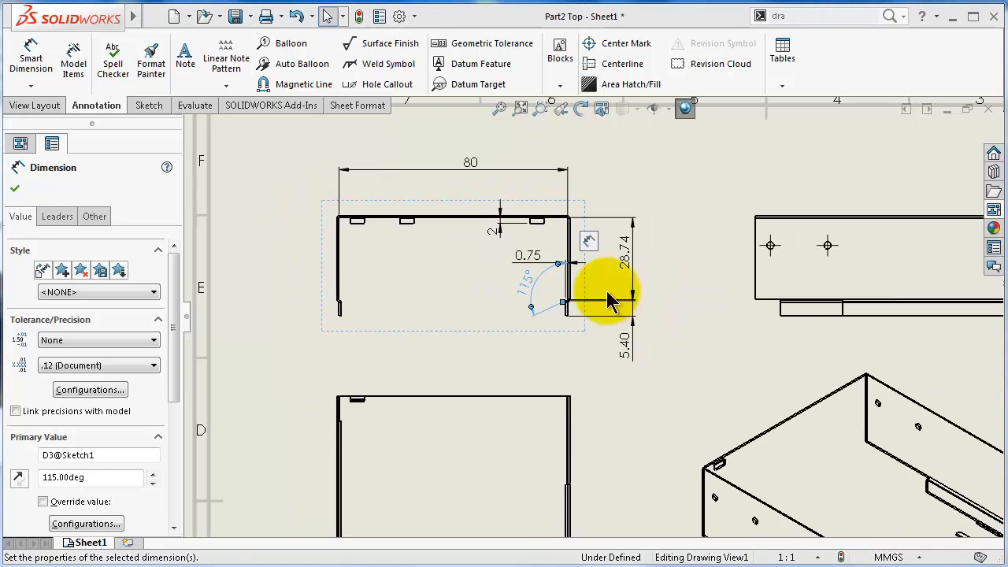
left_click_drag(530, 288, 553, 307)
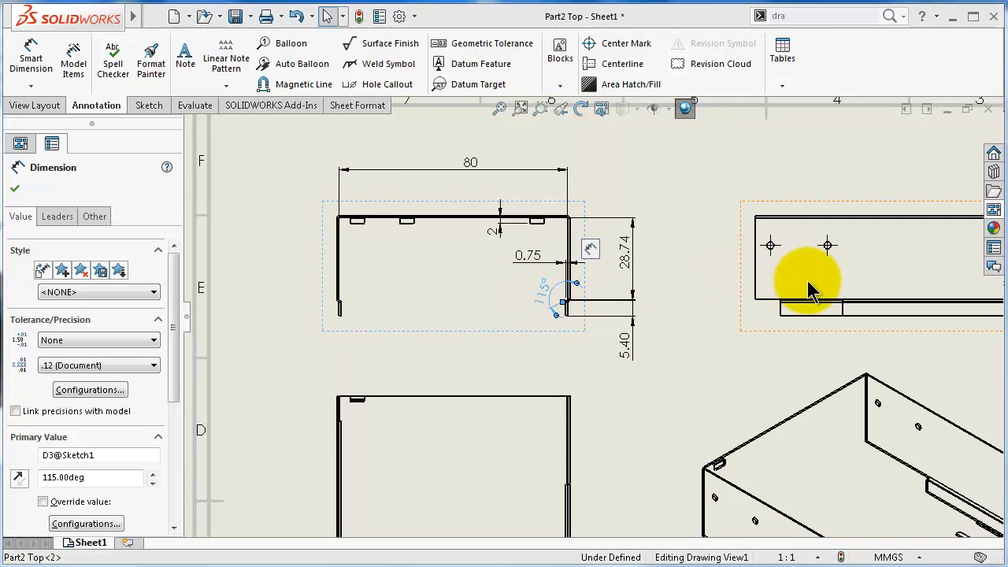
Insert the model dimensions into the right view and place its overall length dimension just above the view.
left_click(809, 281)
left_click(76, 63)
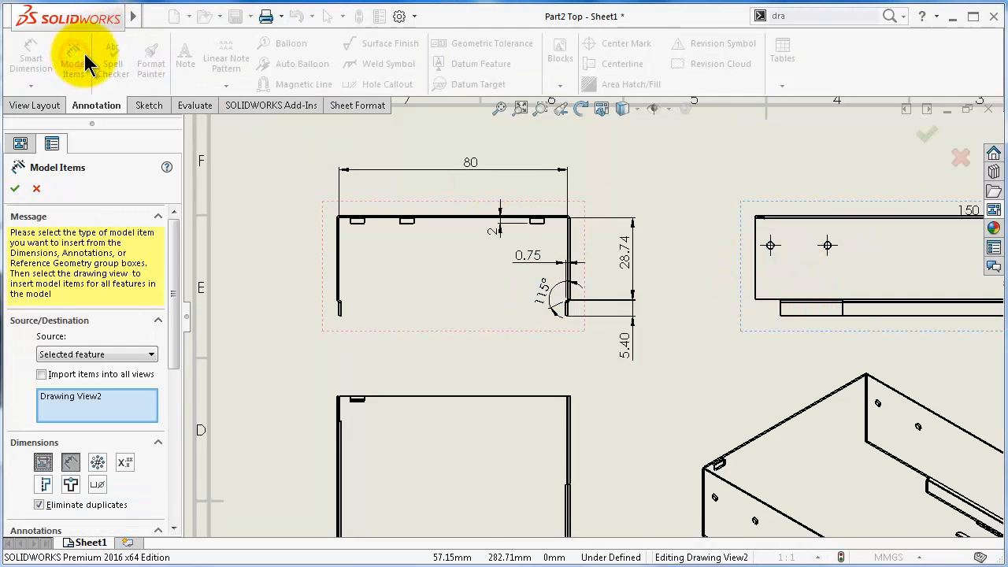
left_click_drag(174, 297, 187, 412)
left_click(15, 189)
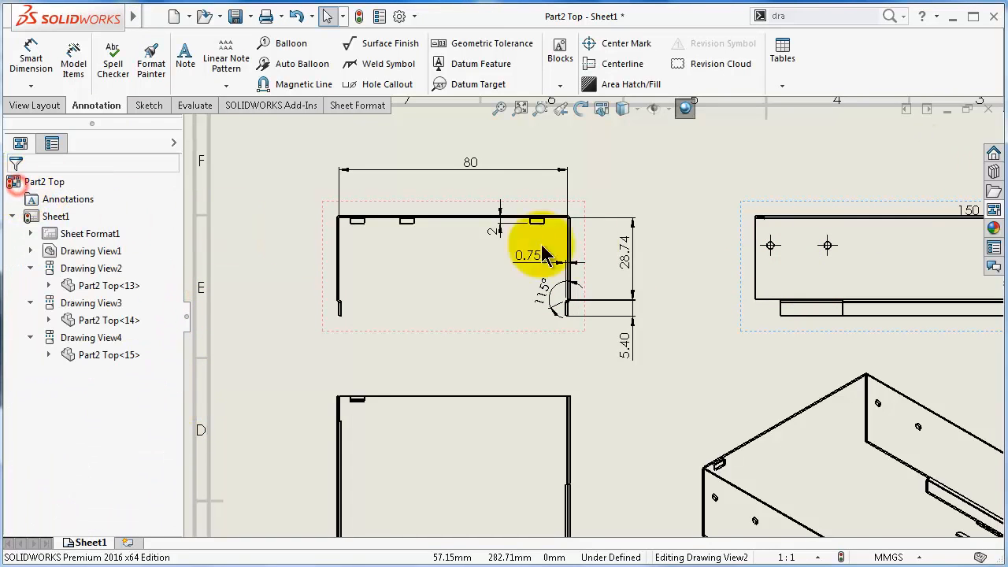
left_click_drag(906, 231, 884, 206)
Insert the model dimensions into the bottom view, importing them from the entire model.
scroll(743, 342, "up", 4)
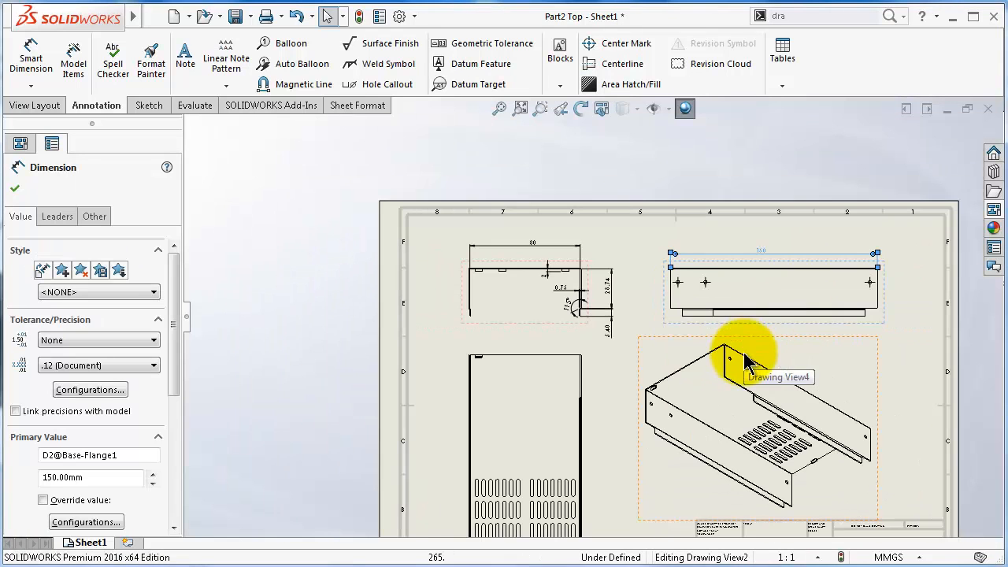
left_click(562, 415)
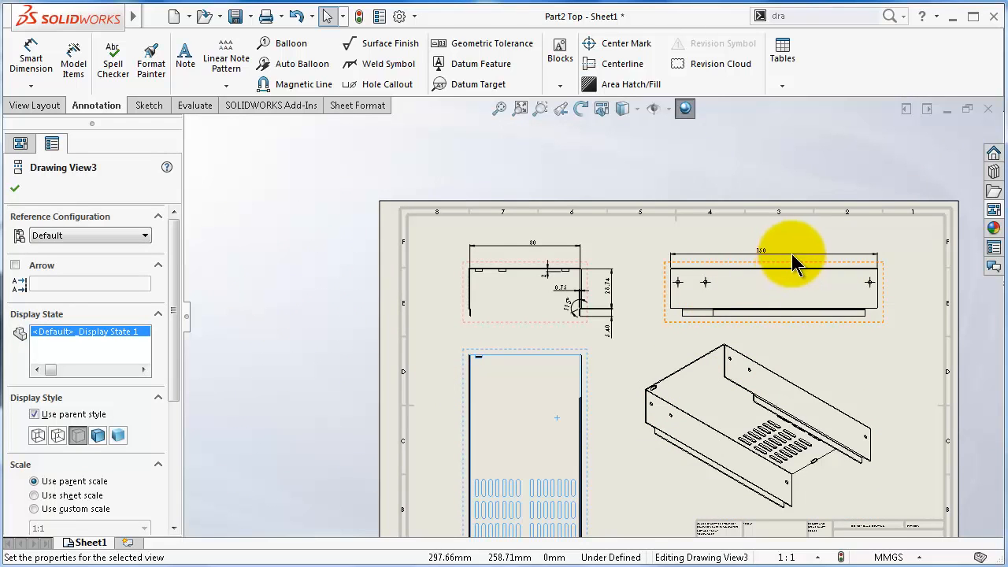
left_click(73, 61)
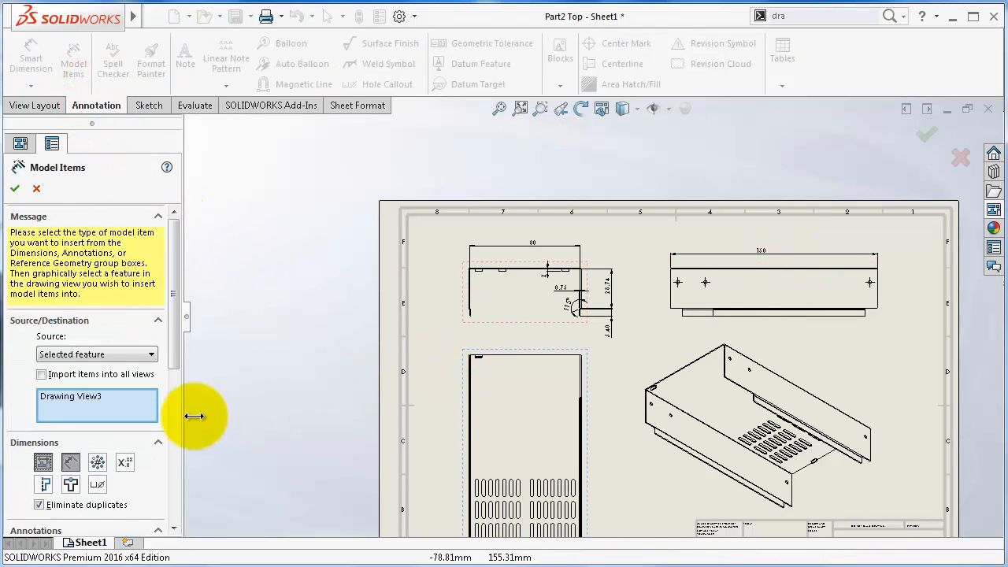
left_click(14, 189)
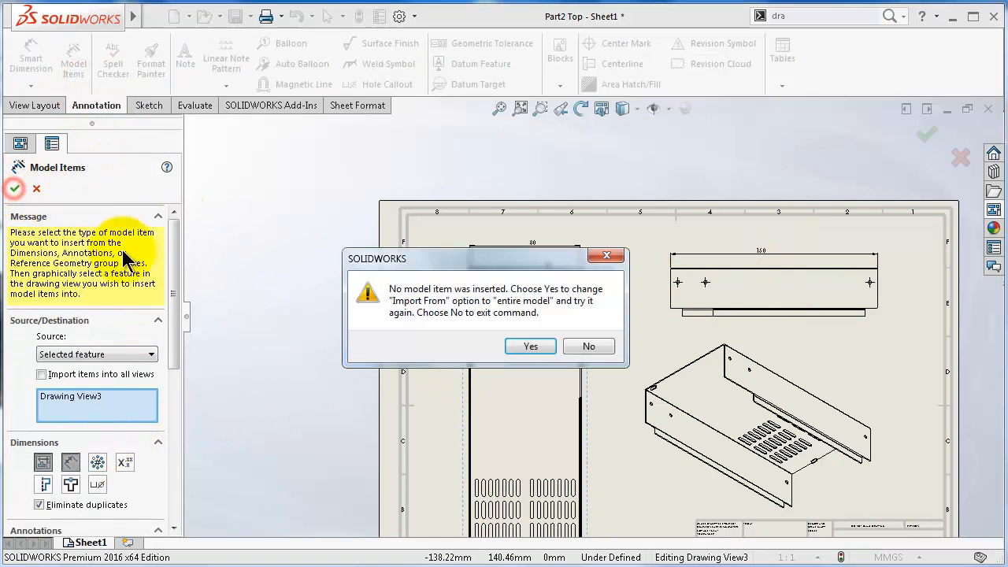
left_click(543, 347)
left_click(538, 357)
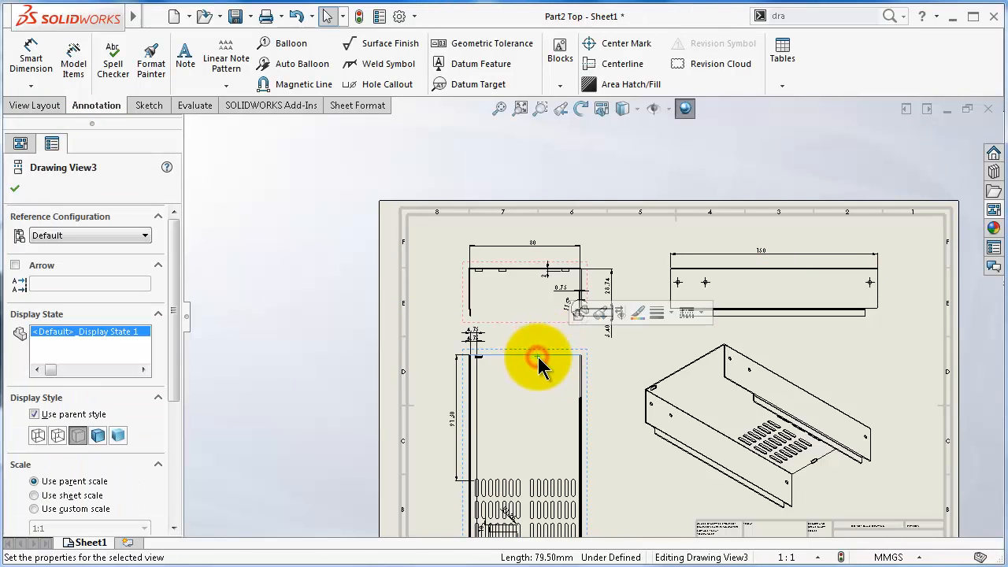
left_click(619, 432)
Move the bottom view's 91.50 dimension further out from the left edge and place the two 4.75 dimensions side by side above it.
scroll(583, 418, "down", 2)
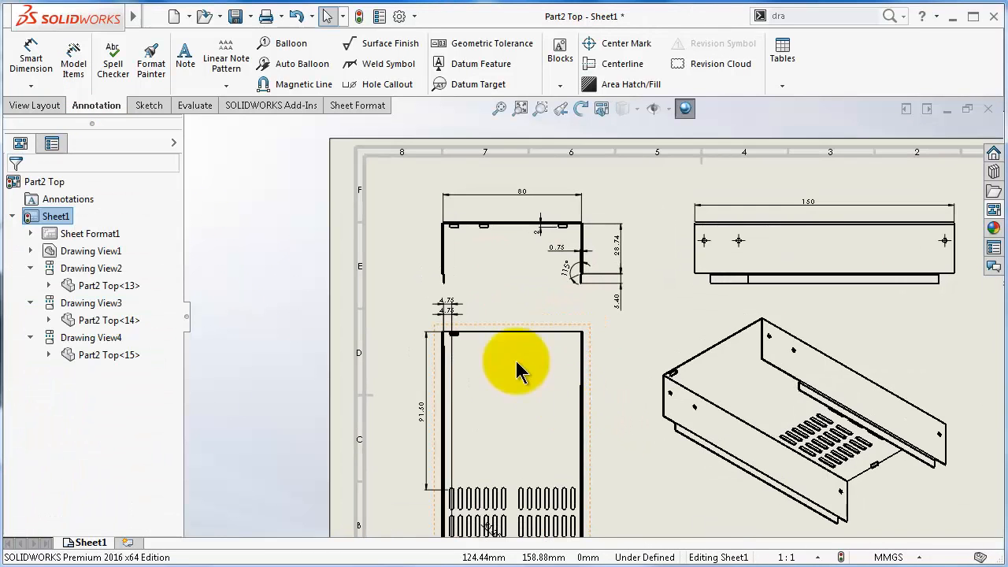
left_click_drag(402, 434, 398, 435)
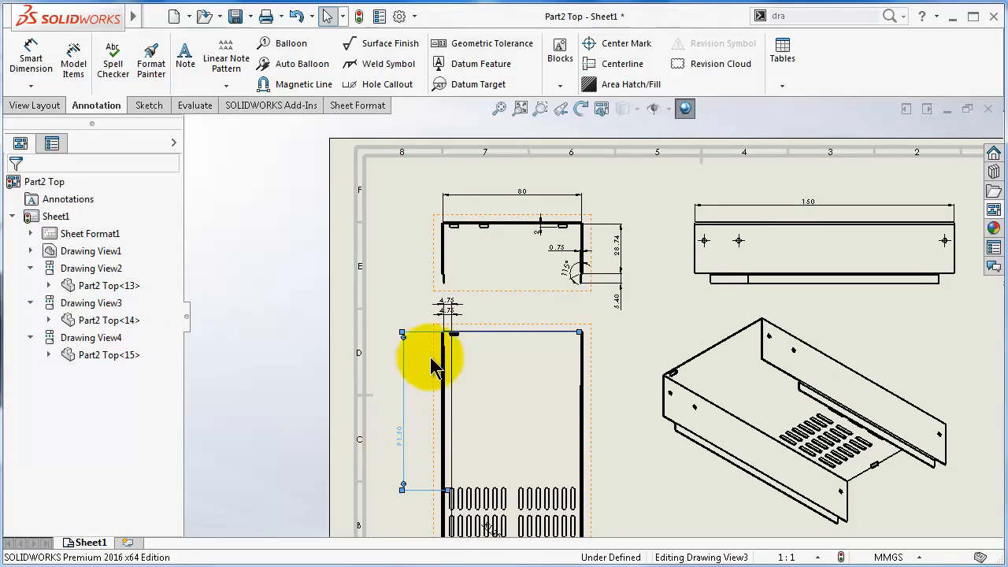
left_click_drag(446, 301, 419, 312)
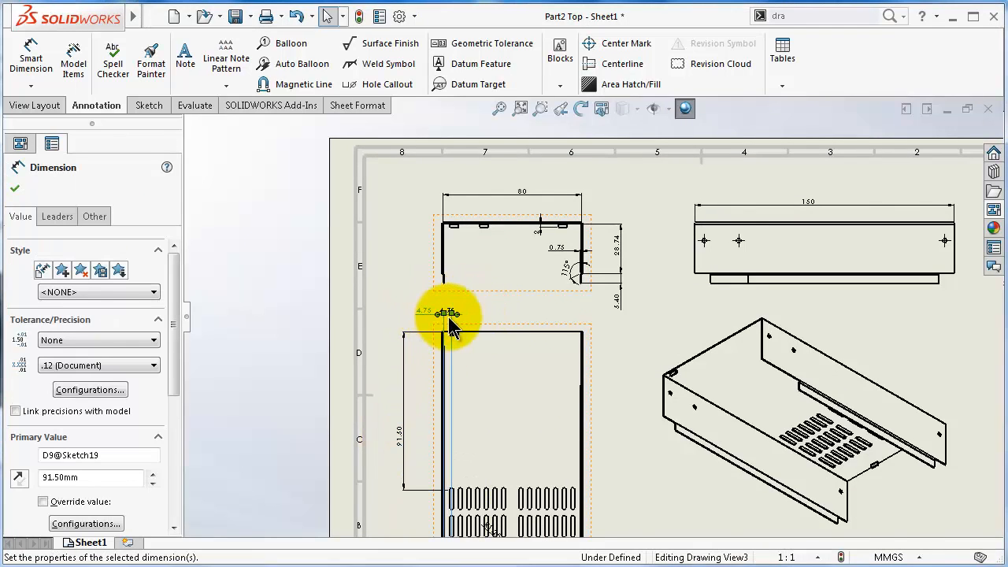
scroll(471, 313, "down", 5)
left_click_drag(523, 301, 526, 292)
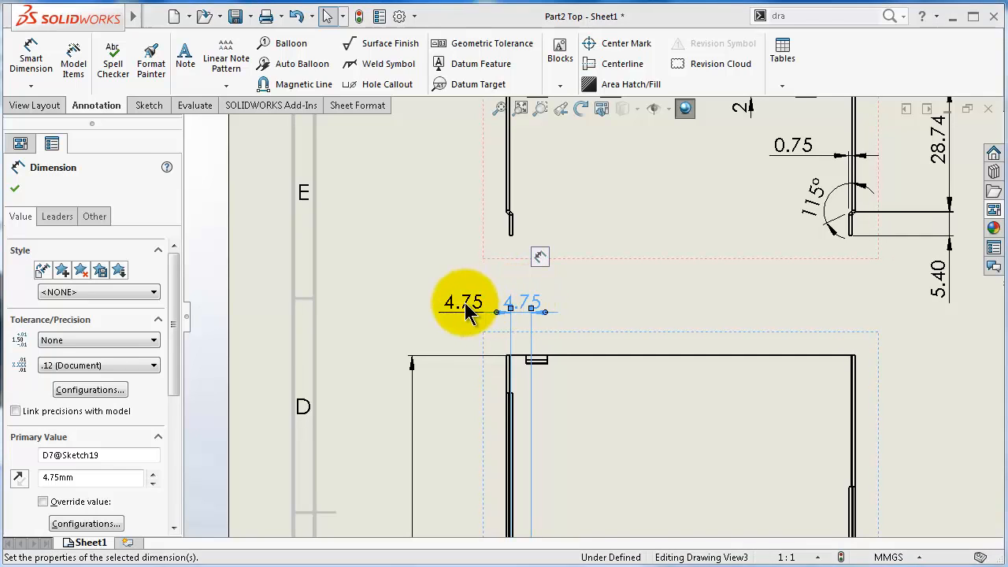
left_click_drag(468, 308, 441, 311)
scroll(536, 342, "up", 4)
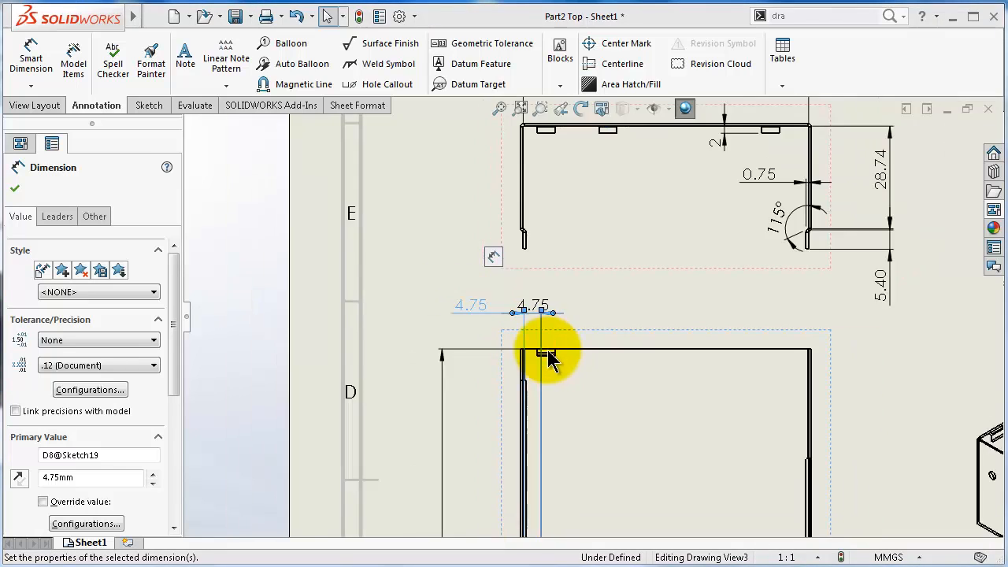
scroll(717, 429, "up", 3)
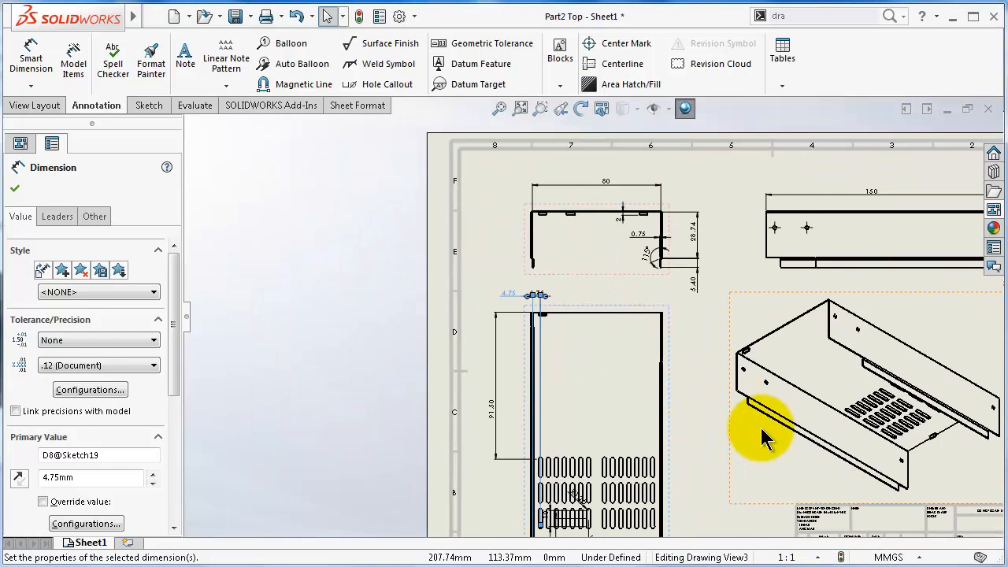
left_click(694, 440)
key("f")
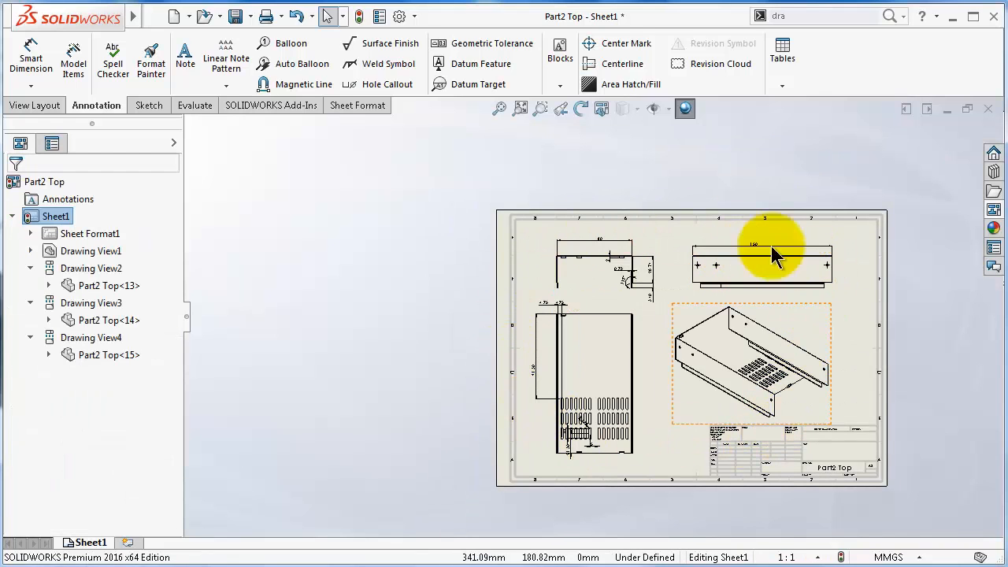
scroll(838, 329, "down", 2)
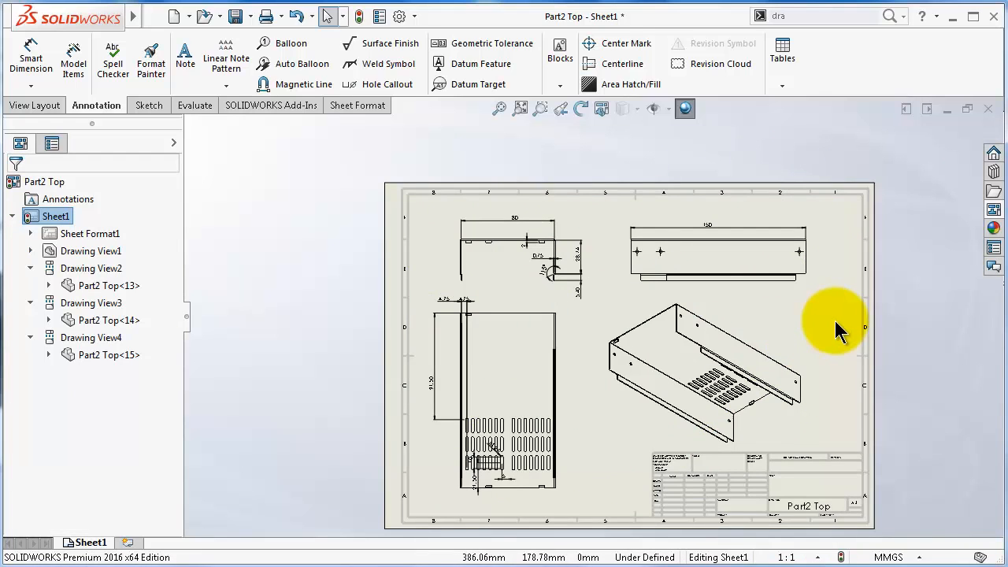
scroll(833, 324, "up", 2)
scroll(733, 401, "down", 1)
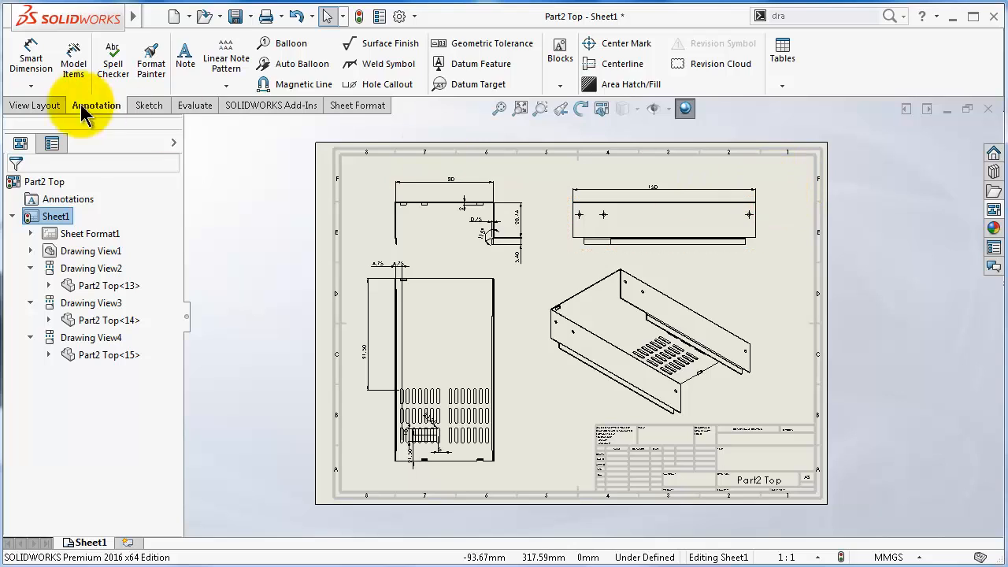
left_click(222, 22)
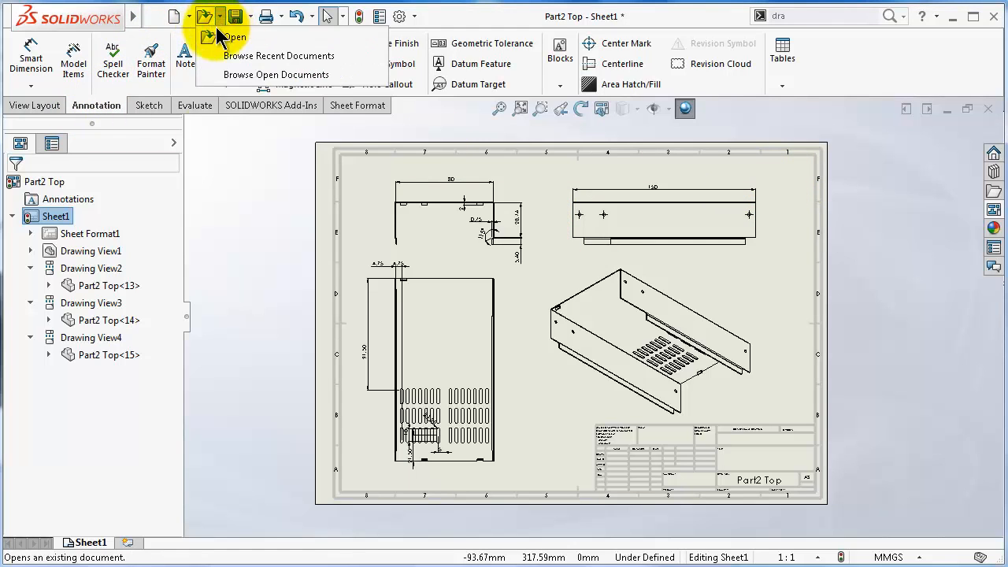
left_click(233, 377)
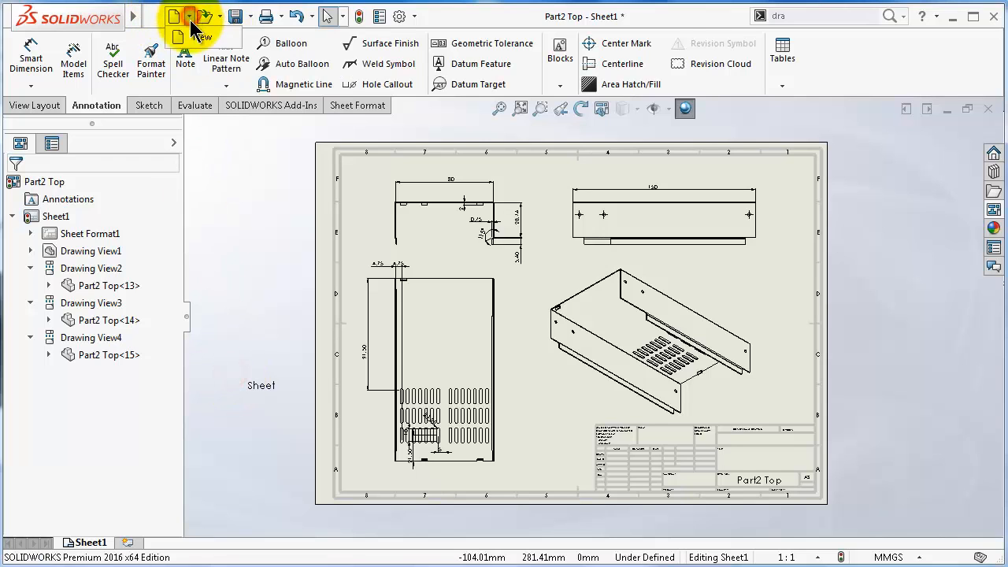
Create a new drawing document on a standard A3 (ISO) sheet with the sheet format displayed.
left_click(193, 38)
left_click(668, 228)
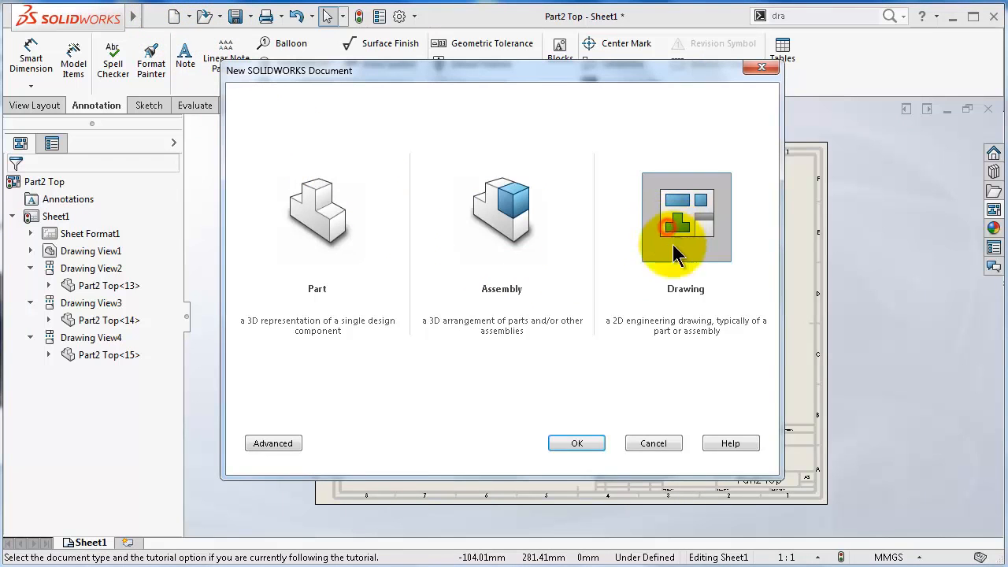
left_click(575, 445)
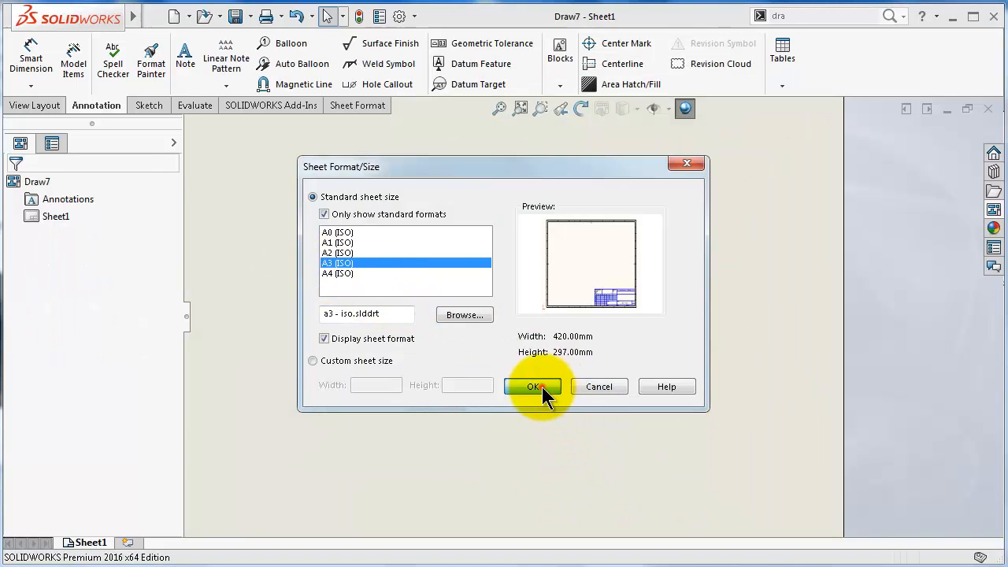
left_click(542, 386)
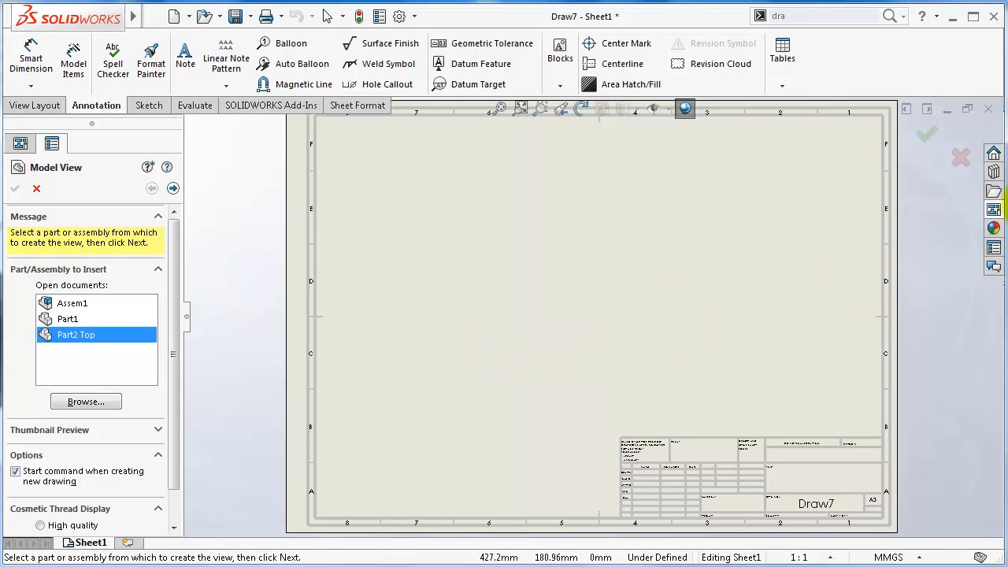
Place only the flat pattern view of Part2 Top in the upper-left area of the sheet, without projected views.
double_click(71, 336)
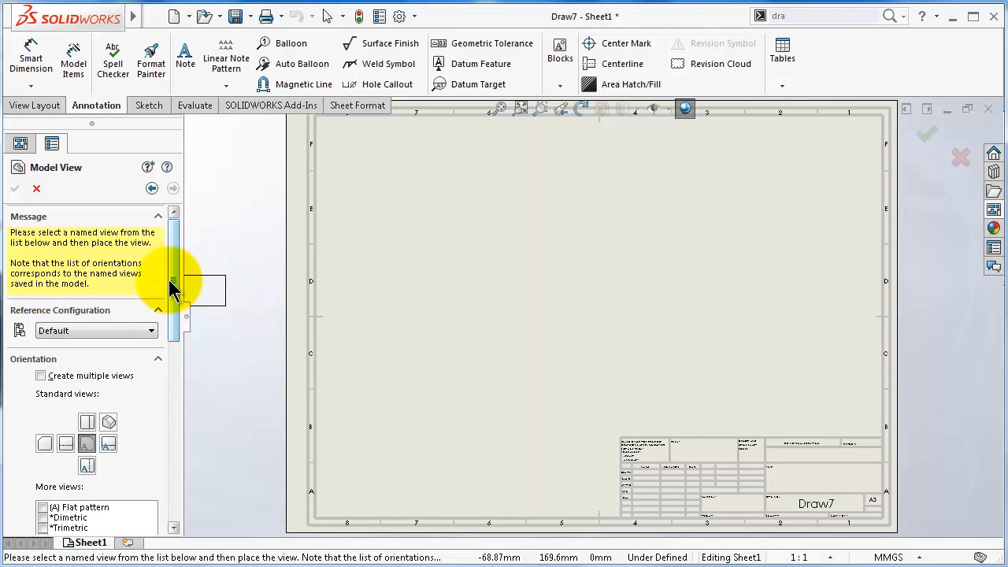
left_click_drag(173, 313, 171, 367)
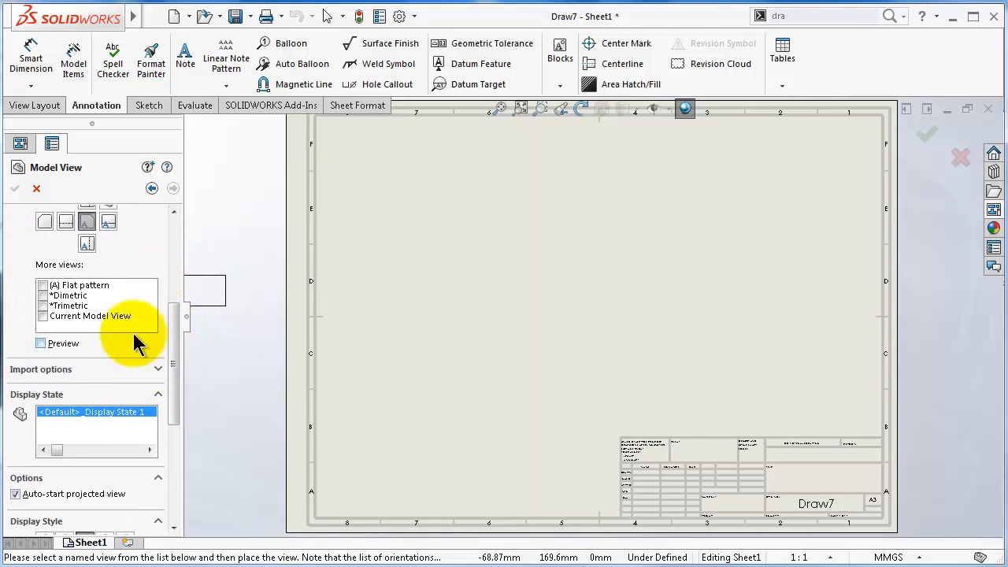
left_click(42, 286)
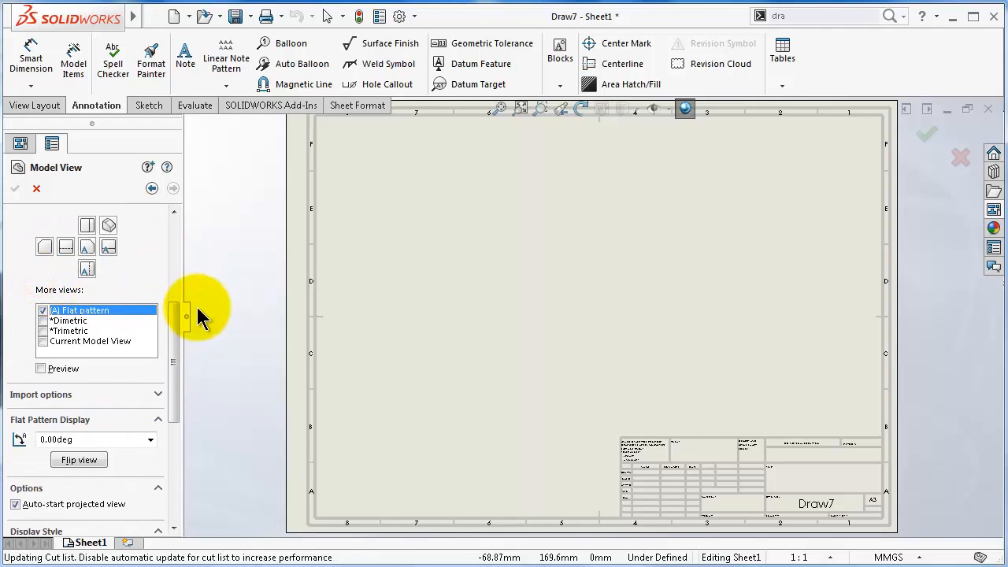
left_click(993, 211)
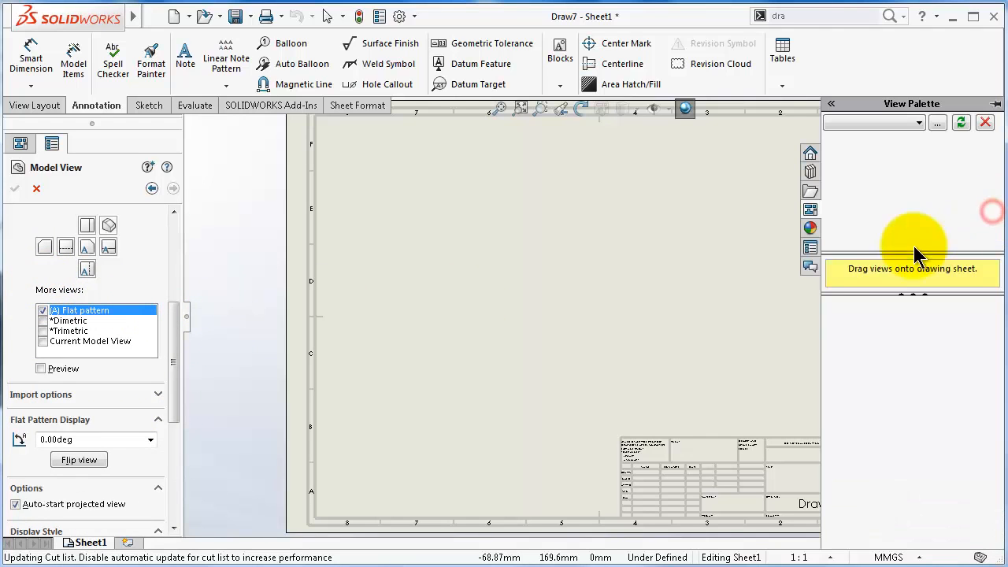
left_click_drag(914, 259, 442, 226)
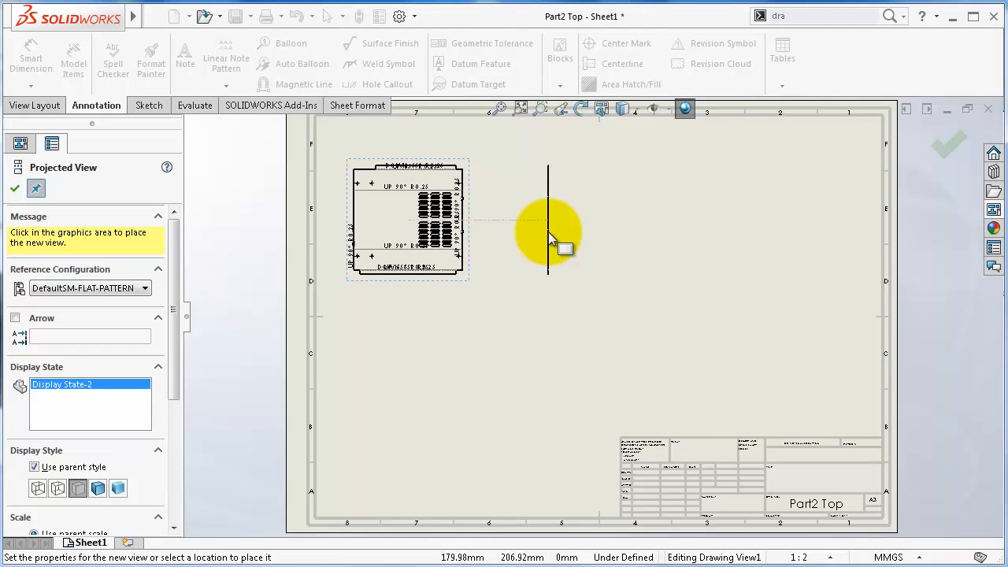
key("Escape")
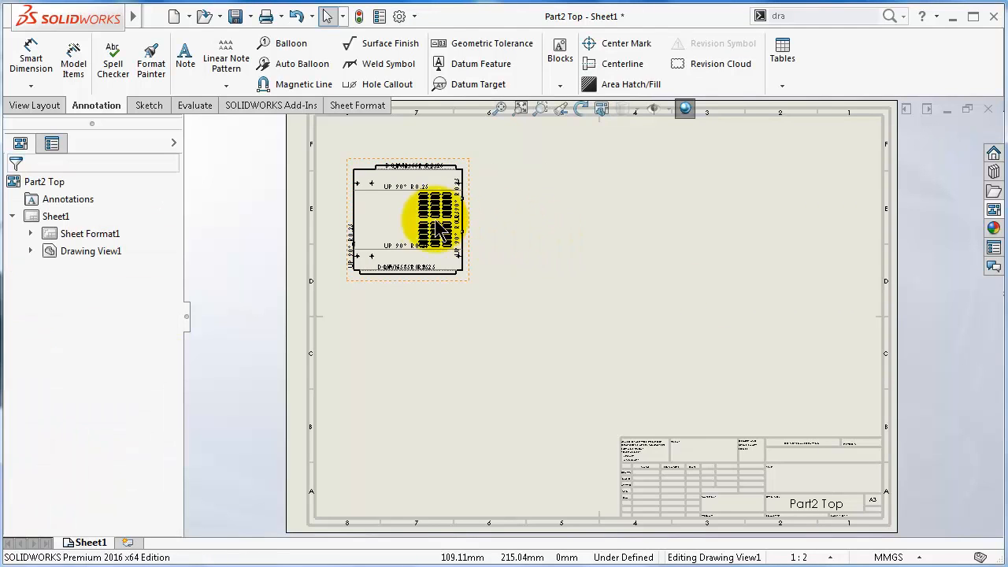
Separate the overlapping 65° bend notes at the flat pattern's upper flange, with DOWN above the edge and UP below it.
left_click(406, 205)
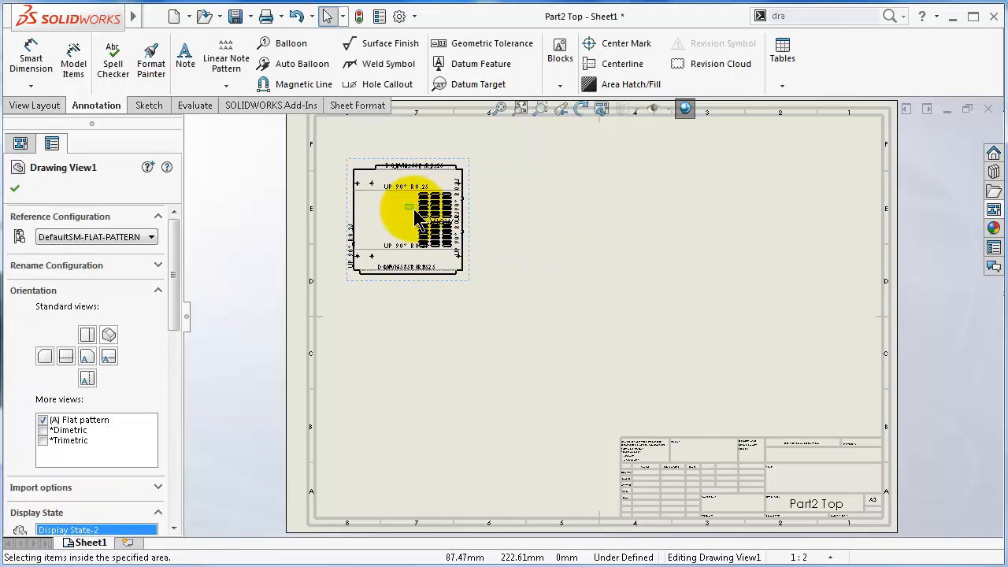
left_click_drag(463, 157, 568, 209)
scroll(552, 260, "down", 8)
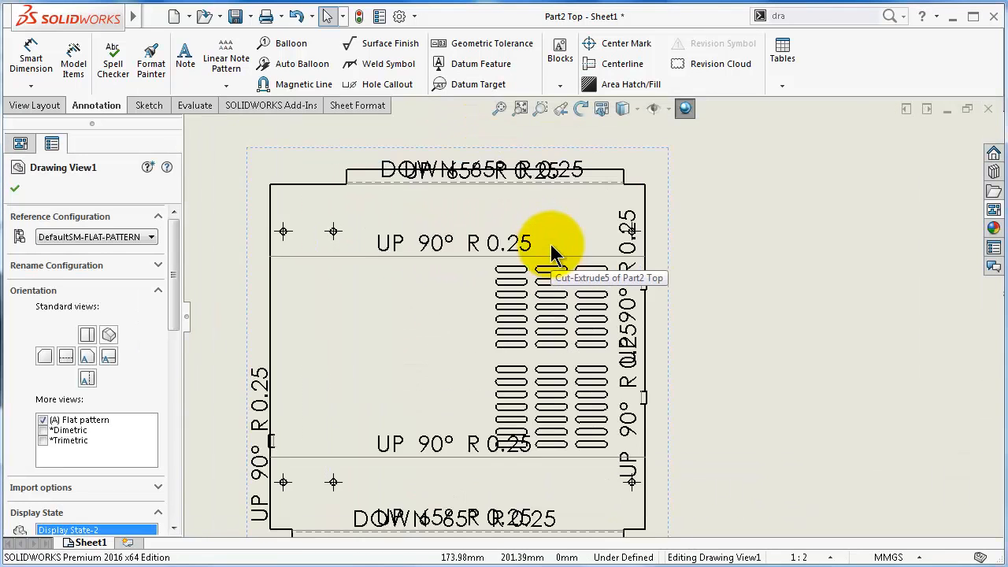
scroll(550, 244, "down", 1)
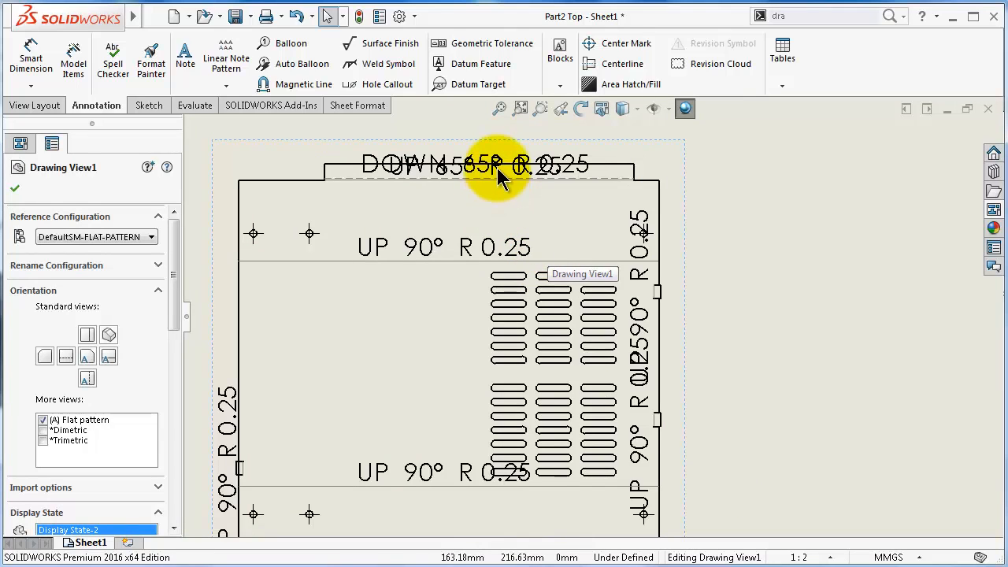
left_click_drag(501, 163, 468, 132)
left_click(497, 195)
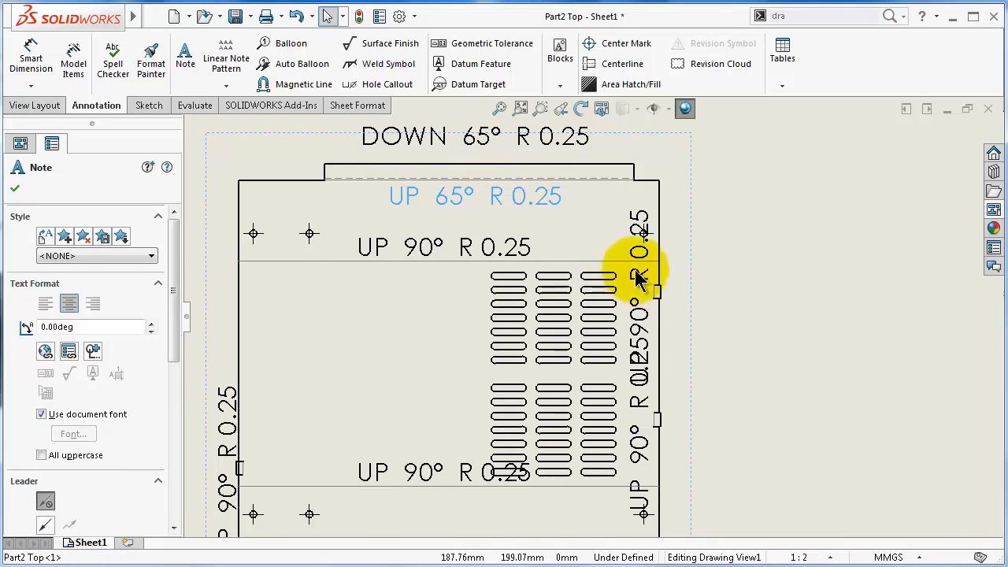
Spread out the bend notes along the flat pattern's right and lower edges and shift the lower UP 90° note clear of the slots.
left_click_drag(636, 269, 663, 269)
left_click_drag(662, 268, 628, 252)
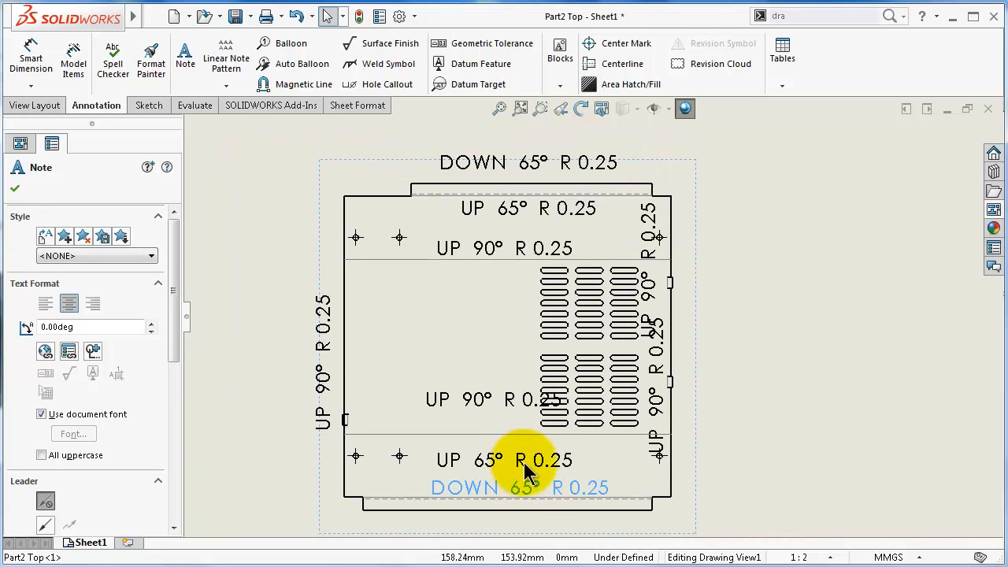
left_click_drag(508, 397, 485, 425)
left_click_drag(180, 349, 202, 350)
left_click(822, 395)
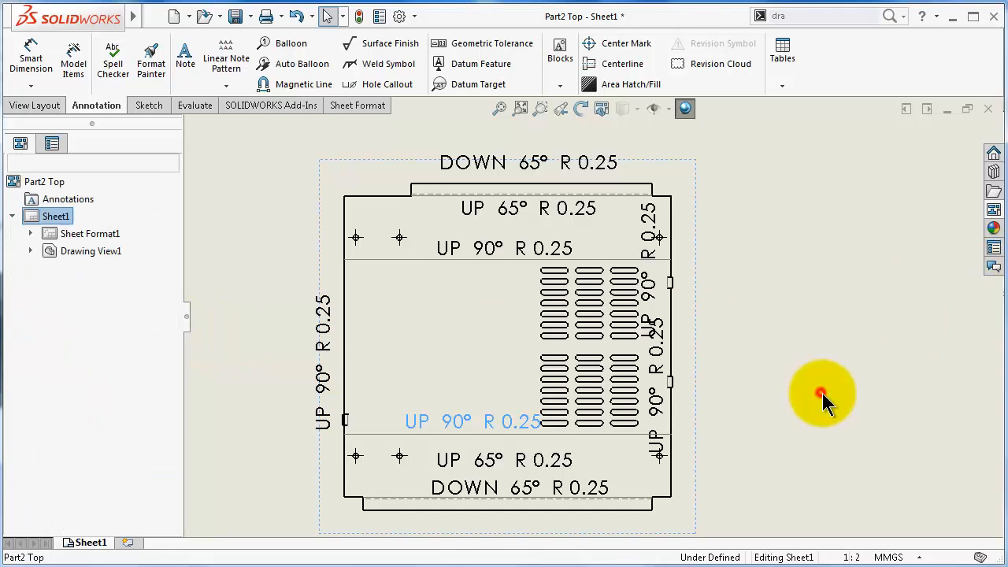
Try a sheet scale of 2:1 for the flat pattern drawing.
left_click(815, 558)
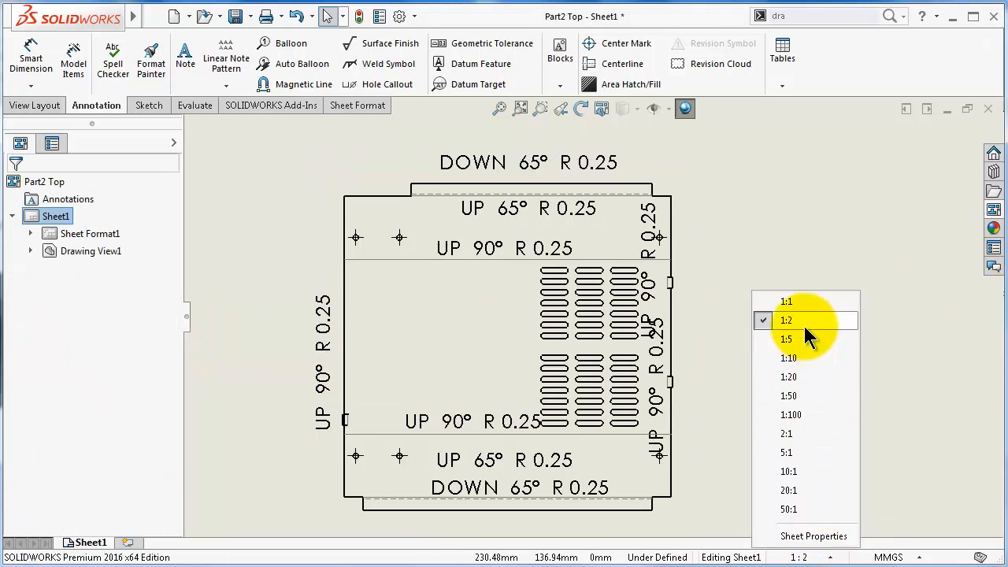
left_click(788, 433)
scroll(801, 370, "up", 5)
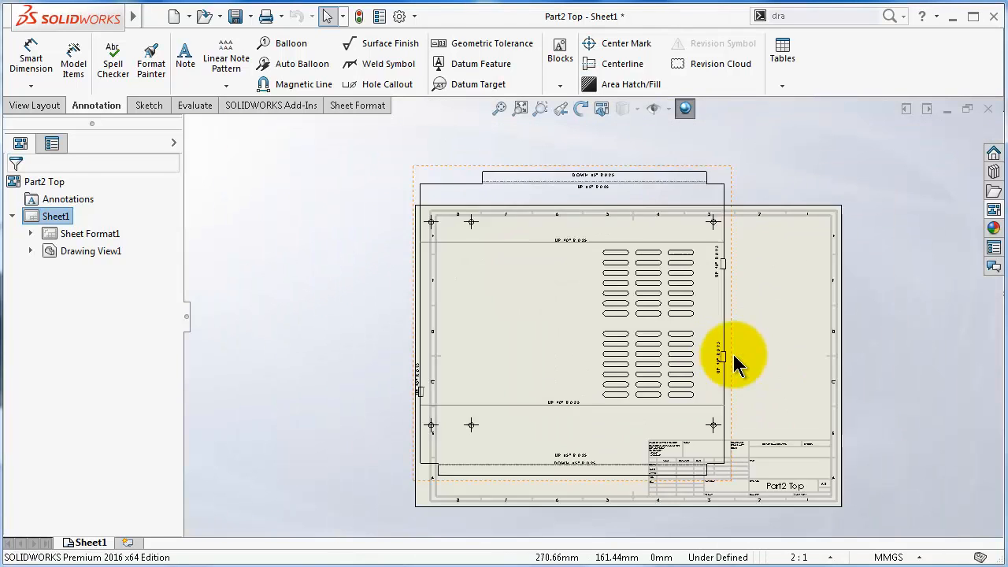
scroll(735, 364, "up", 2)
Set the sheet scale to 1:1 and move the flat pattern view further right on the sheet.
left_click(798, 557)
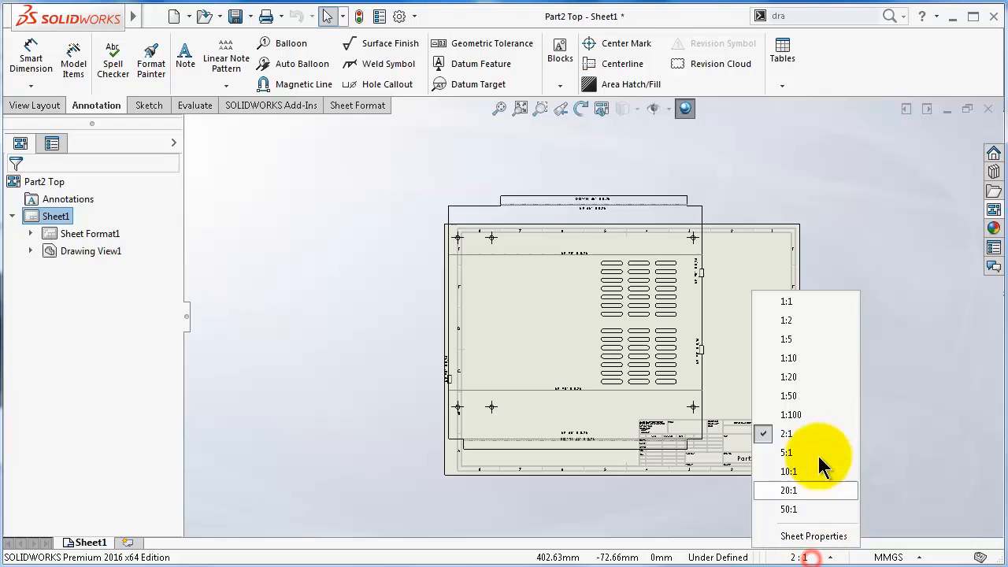
left_click(810, 302)
scroll(571, 323, "down", 5)
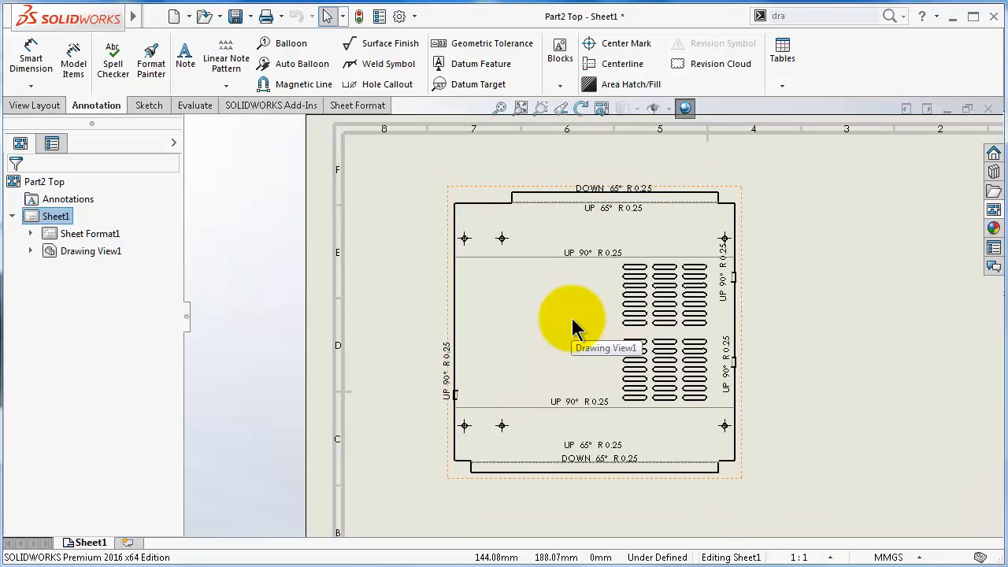
left_click(574, 327)
key("Escape")
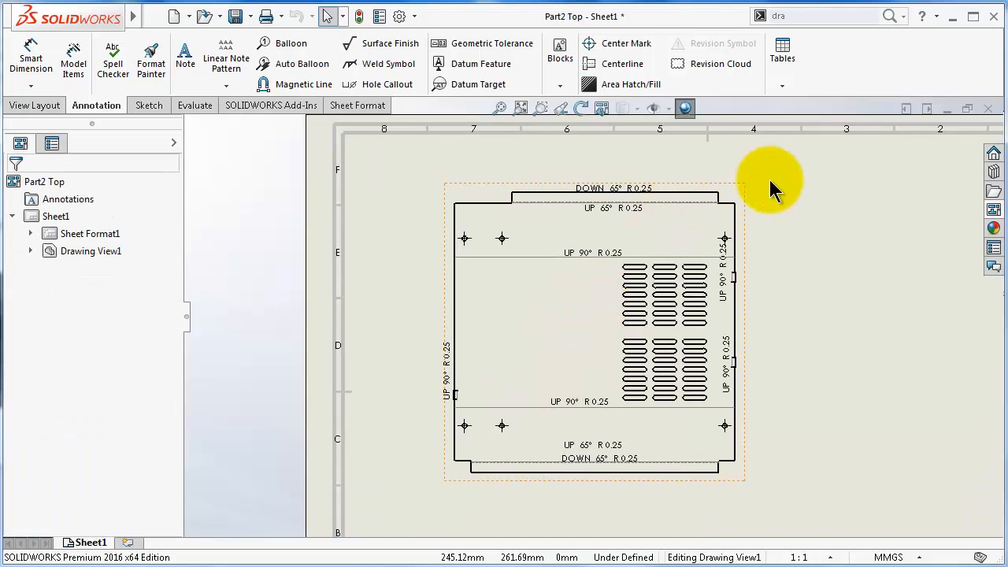
left_click_drag(745, 183, 802, 182)
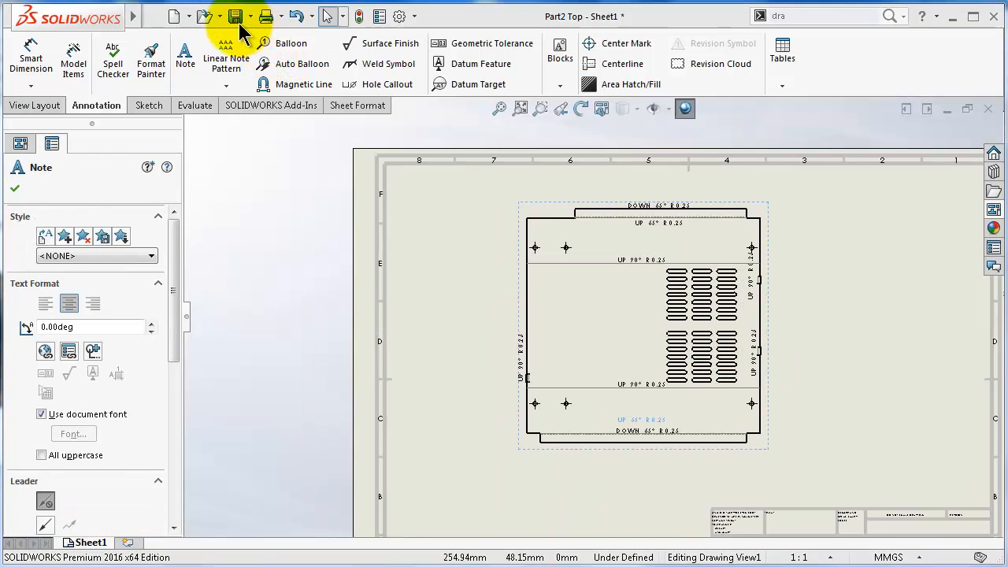
Save the flat pattern drawing as Part2 Top1 together with its modified referenced part.
left_click(235, 18)
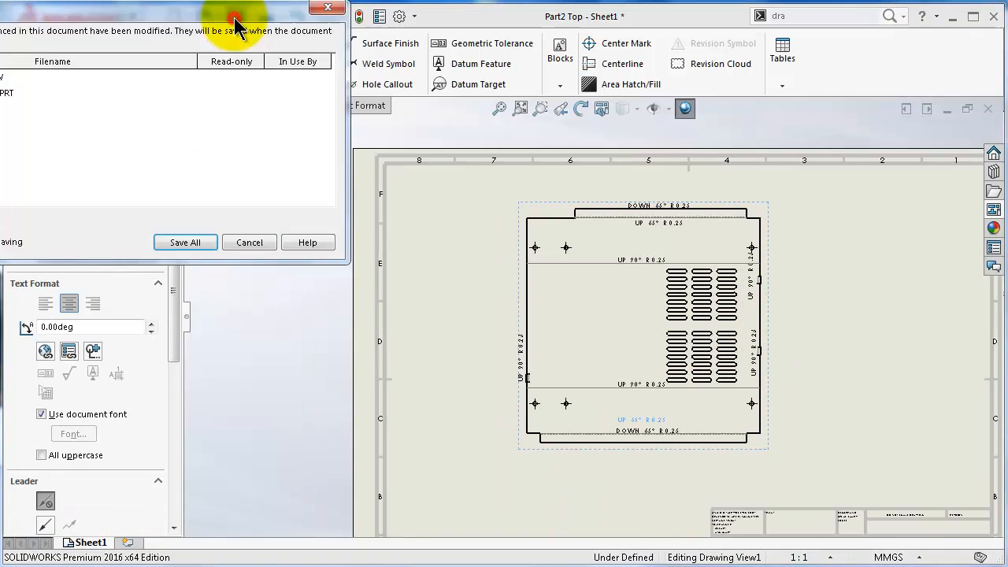
left_click(186, 243)
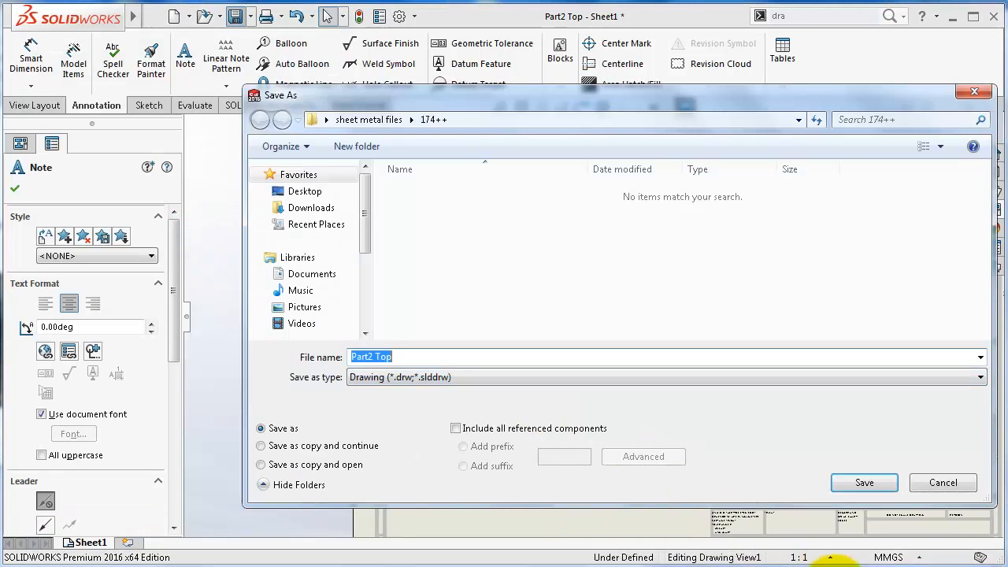
left_click(863, 482)
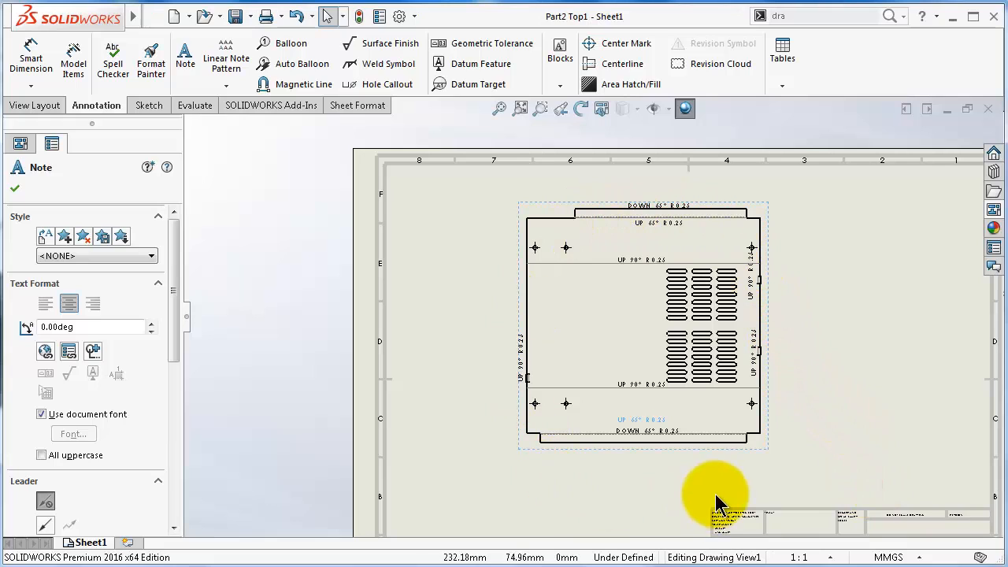
Insert the model dimensions into the flat pattern view.
key("f")
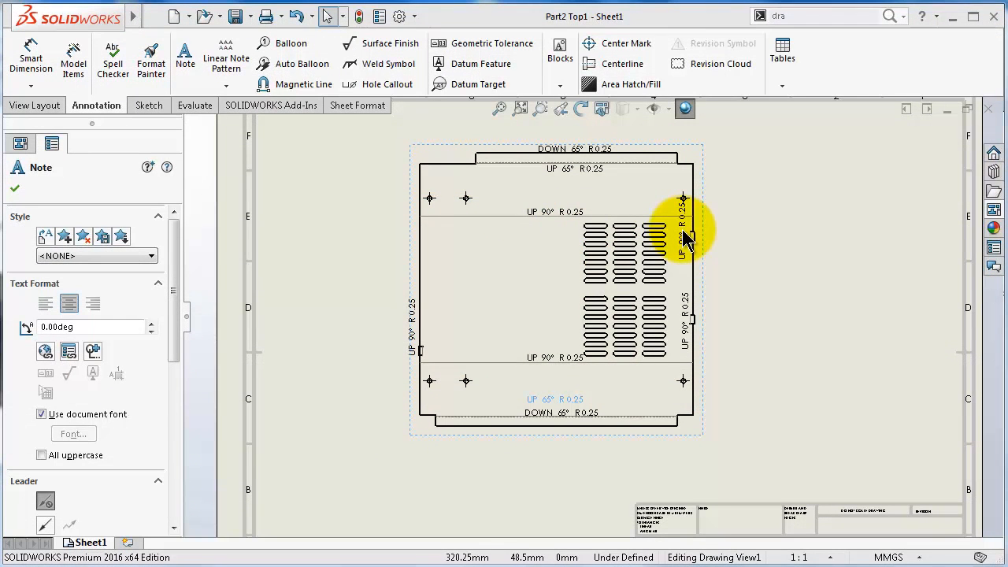
left_click(750, 236)
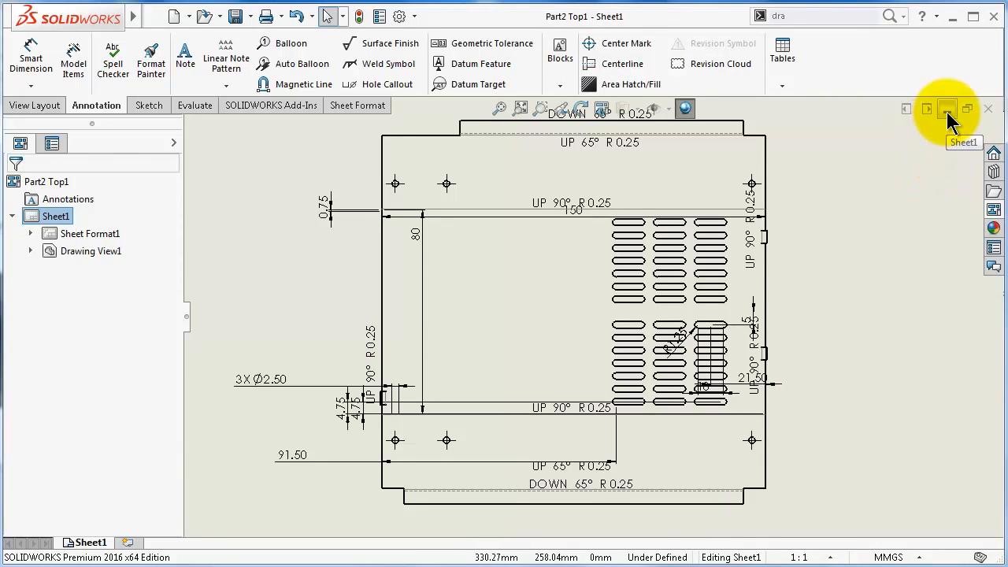
Minimize the open drawings and part to return to the Assem1 assembly, rebuild it, and maximize its window.
left_click(946, 112)
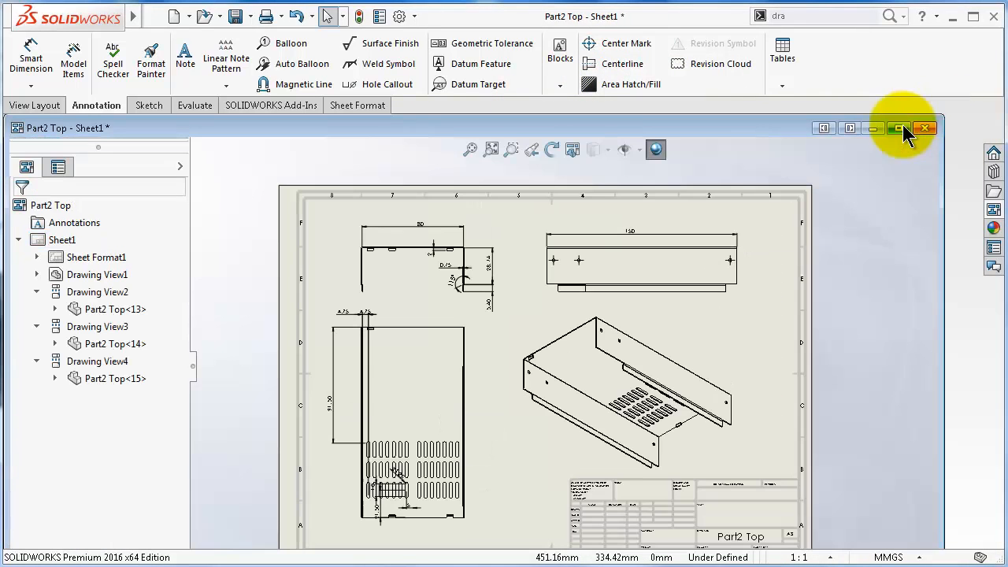
left_click(873, 129)
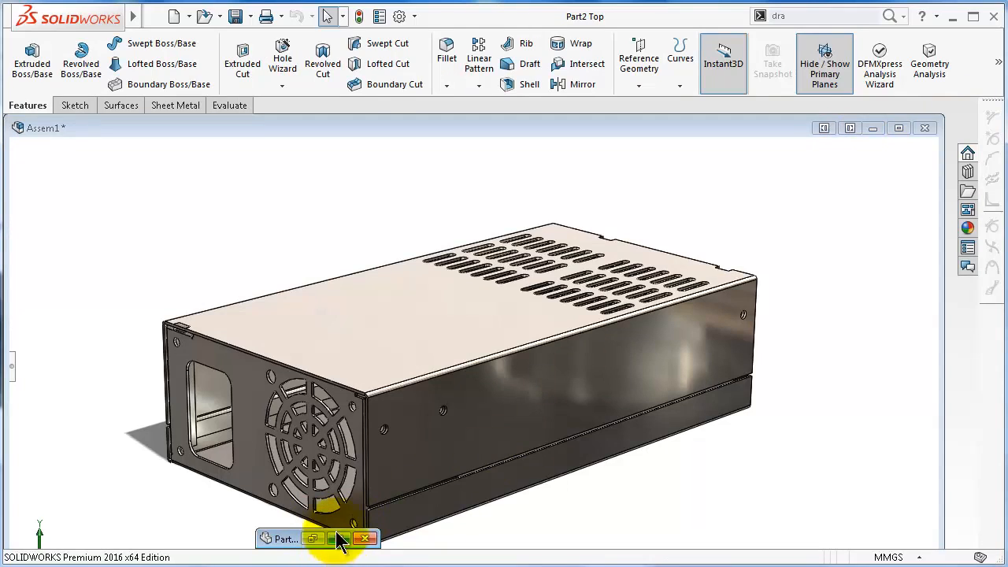
left_click(720, 473)
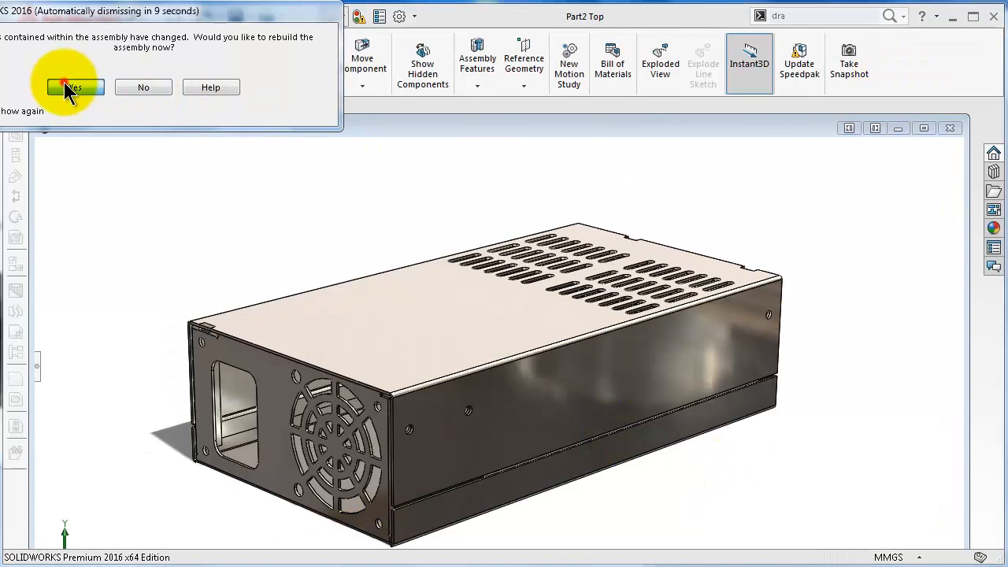
left_click(76, 87)
left_click(924, 127)
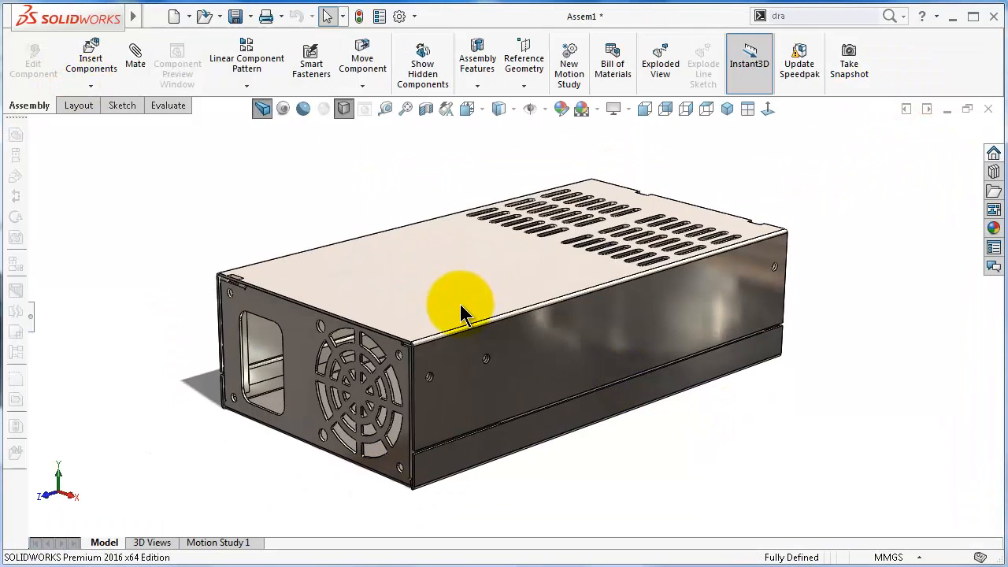
scroll(460, 366, "down", 1)
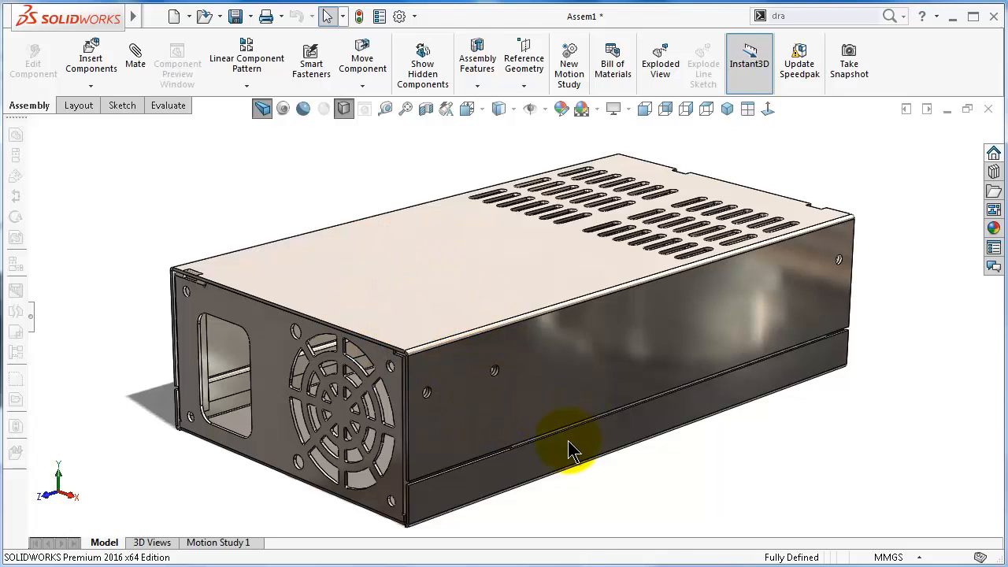
Create a new drawing from the assembly on a standard A3 (ISO) sheet with the sheet format displayed.
left_click(202, 19)
mouse_move(181, 20)
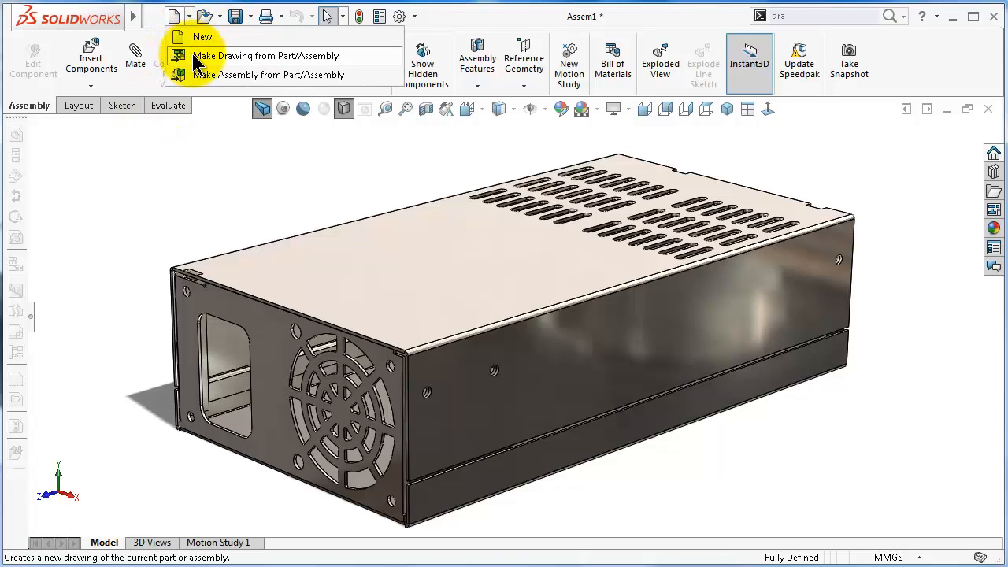
left_click(287, 55)
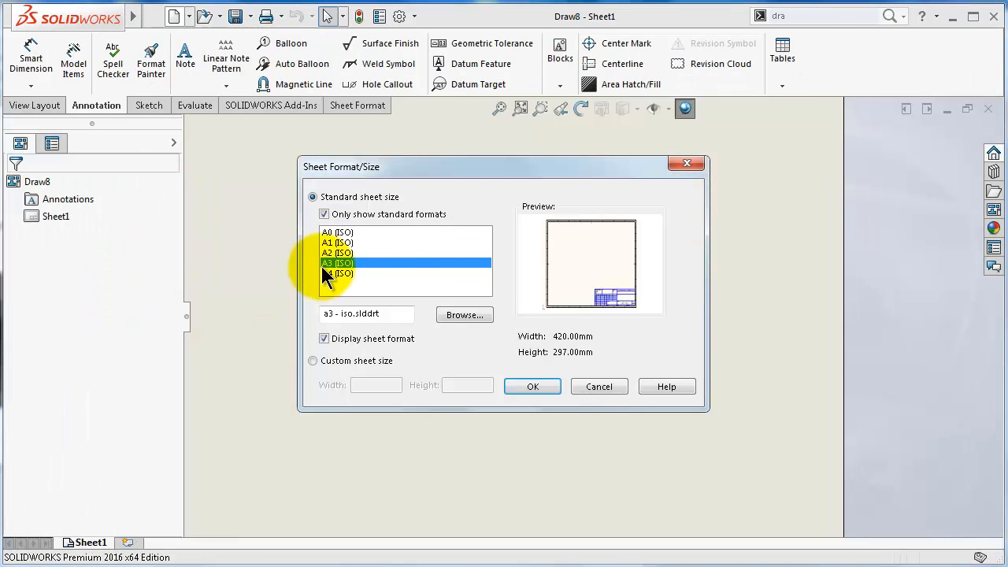
left_click(534, 386)
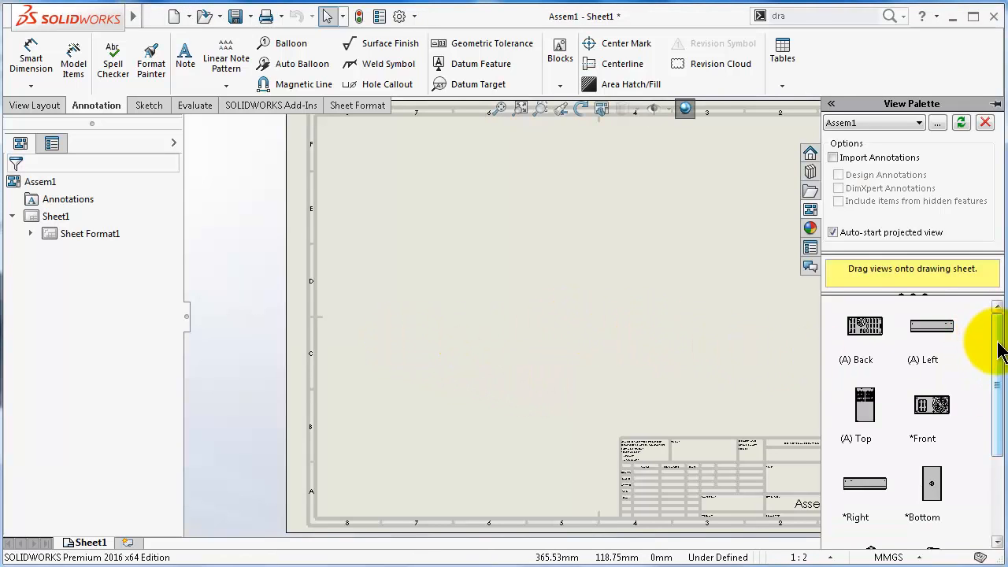
left_click_drag(1000, 351, 997, 405)
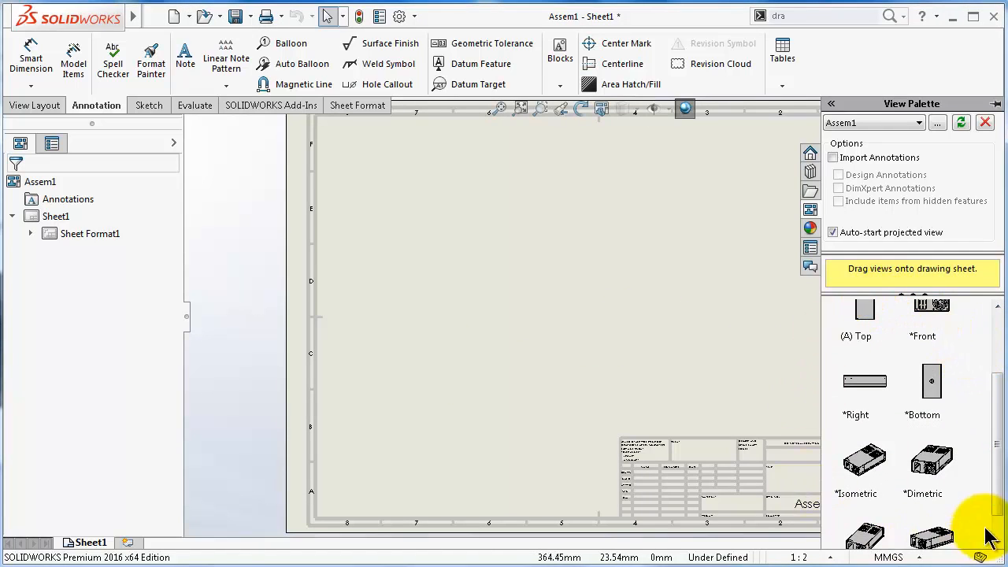
left_click_drag(997, 480, 998, 412)
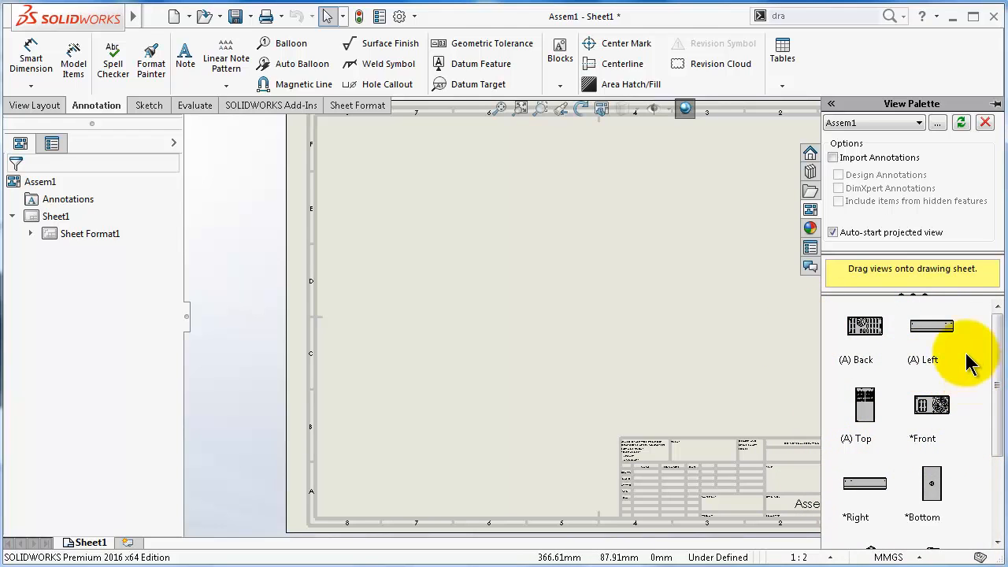
left_click_drag(848, 347, 670, 316)
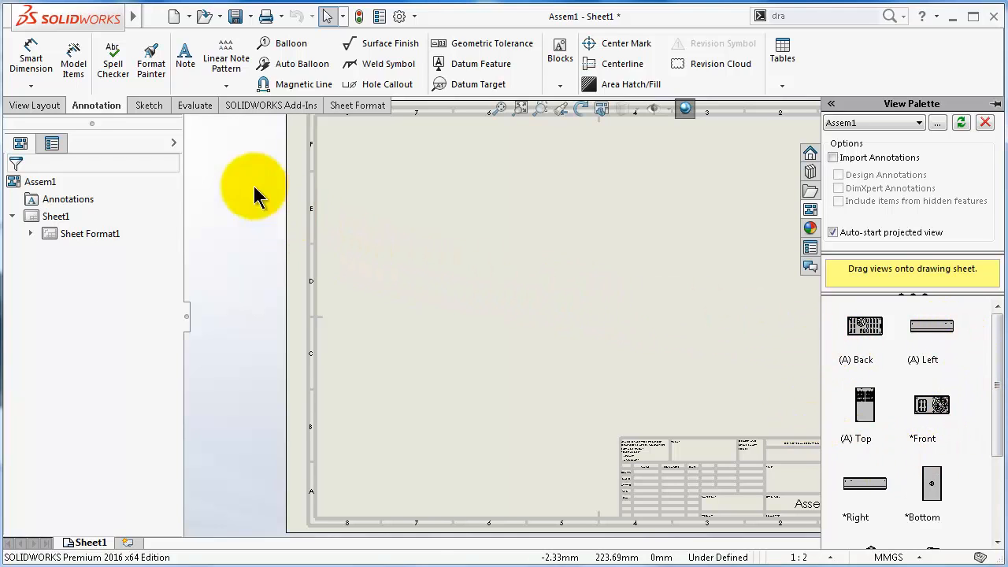
Insert a flat pattern model view of Part1 at sheet scale in the upper part of the sheet.
left_click(38, 108)
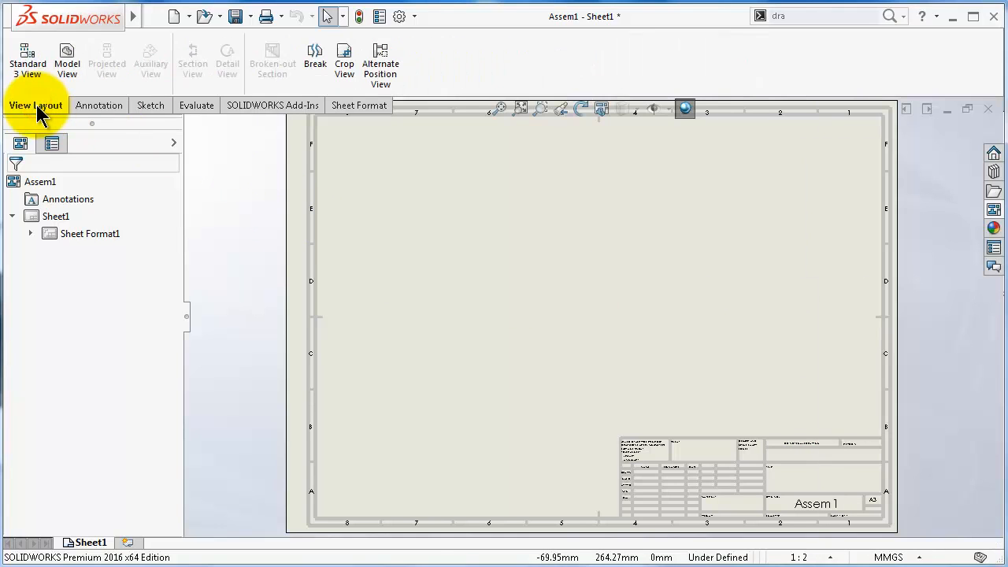
left_click(67, 60)
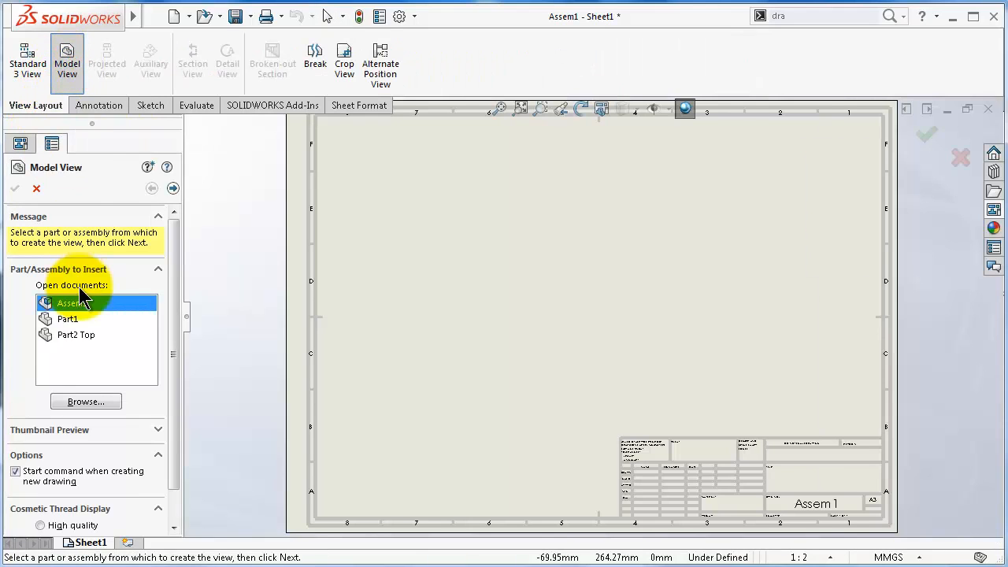
double_click(65, 320)
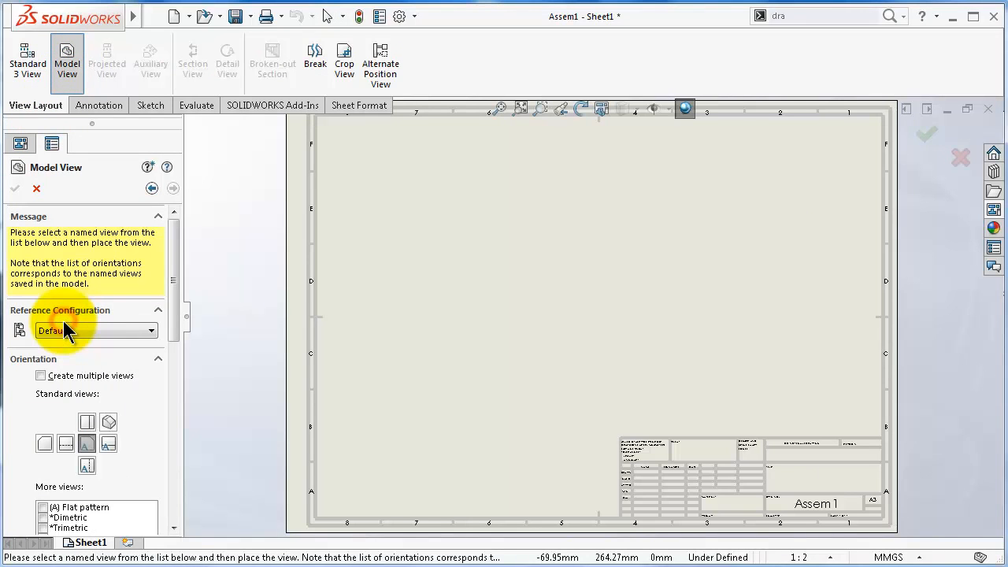
left_click_drag(172, 259, 179, 309)
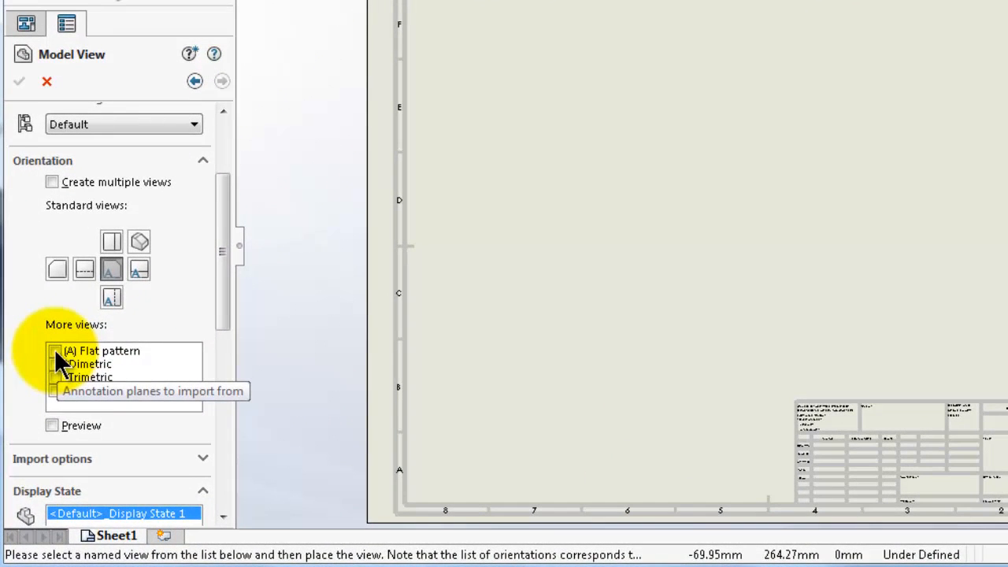
left_click(54, 350)
left_click_drag(223, 241, 225, 412)
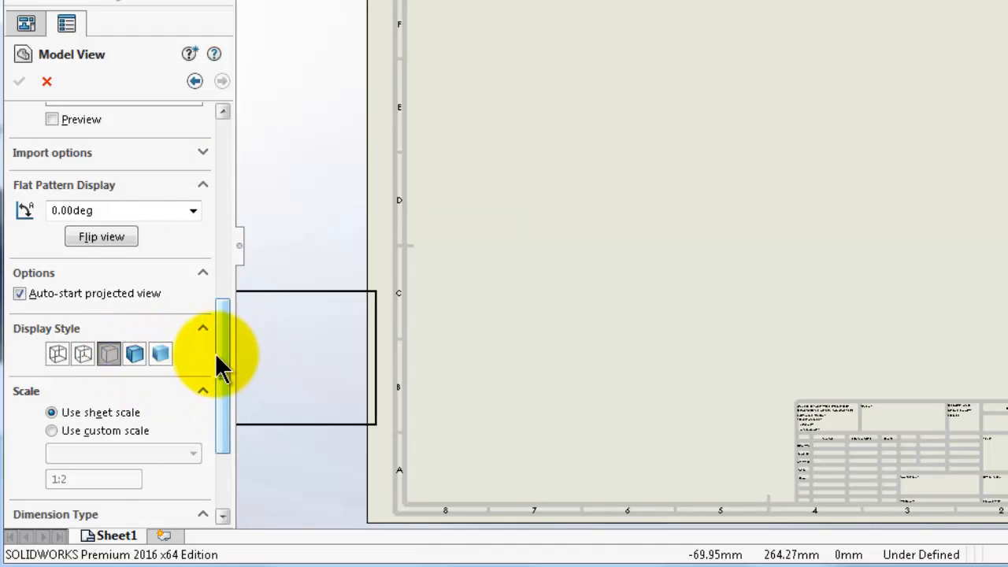
left_click_drag(221, 369, 228, 426)
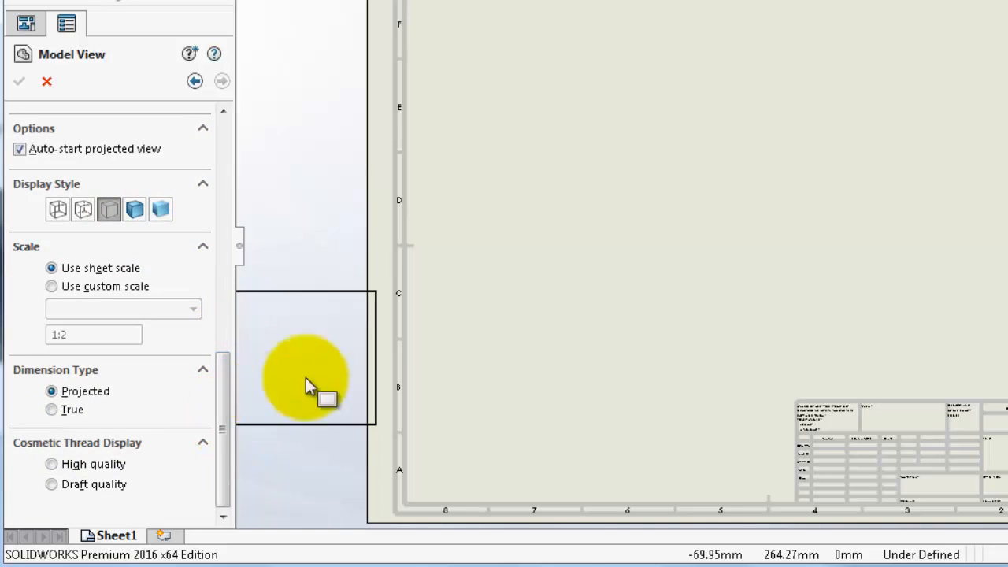
left_click(666, 153)
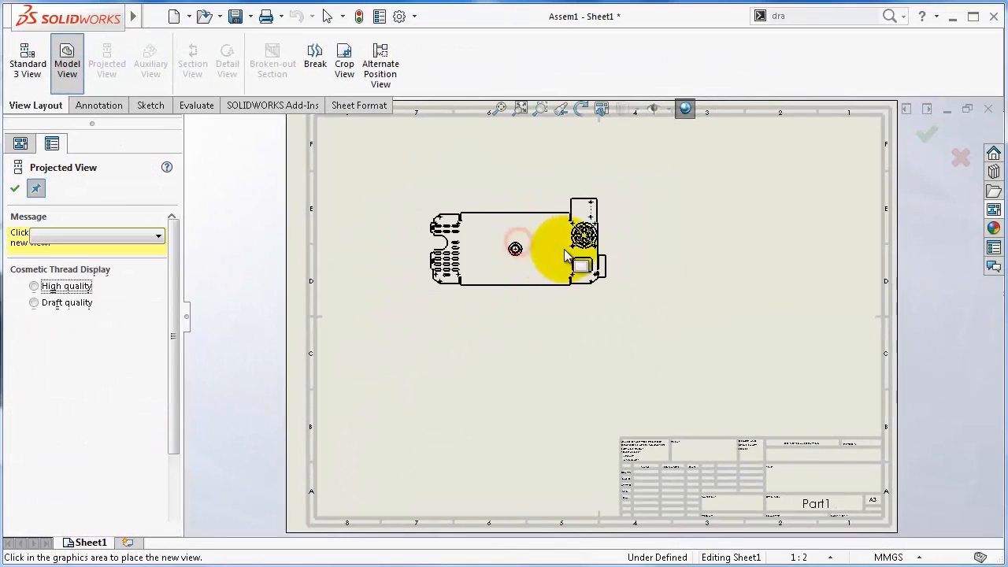
Place a projected view directly below the Part1 flat pattern view and finish the view placement.
scroll(432, 286, "up", 1)
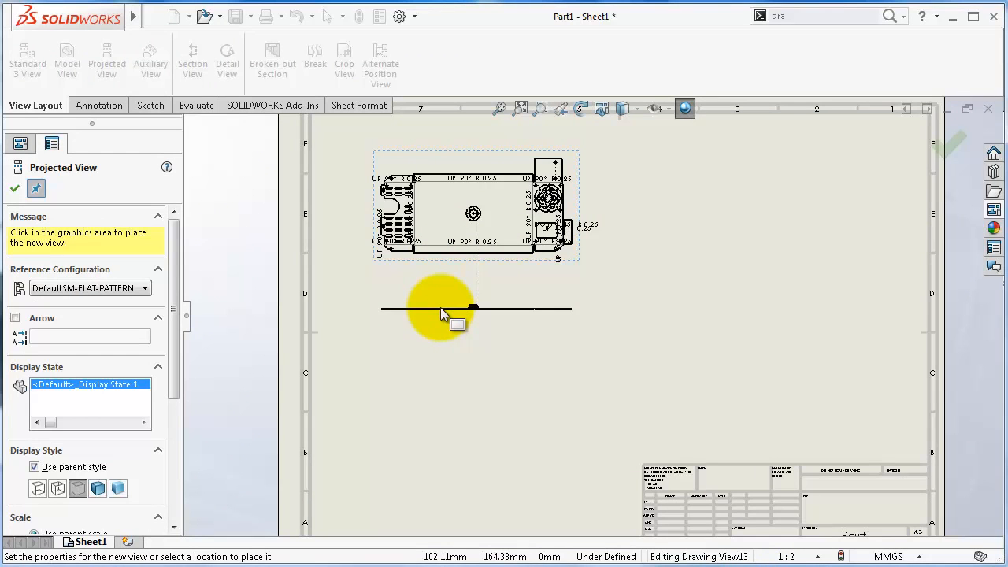
left_click(441, 311)
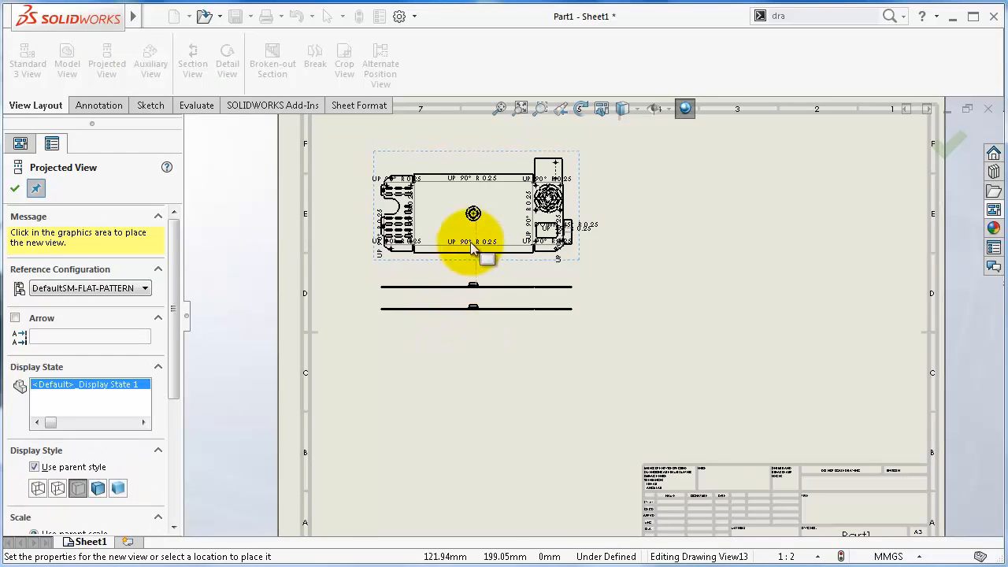
left_click(14, 190)
scroll(480, 238, "up", 4)
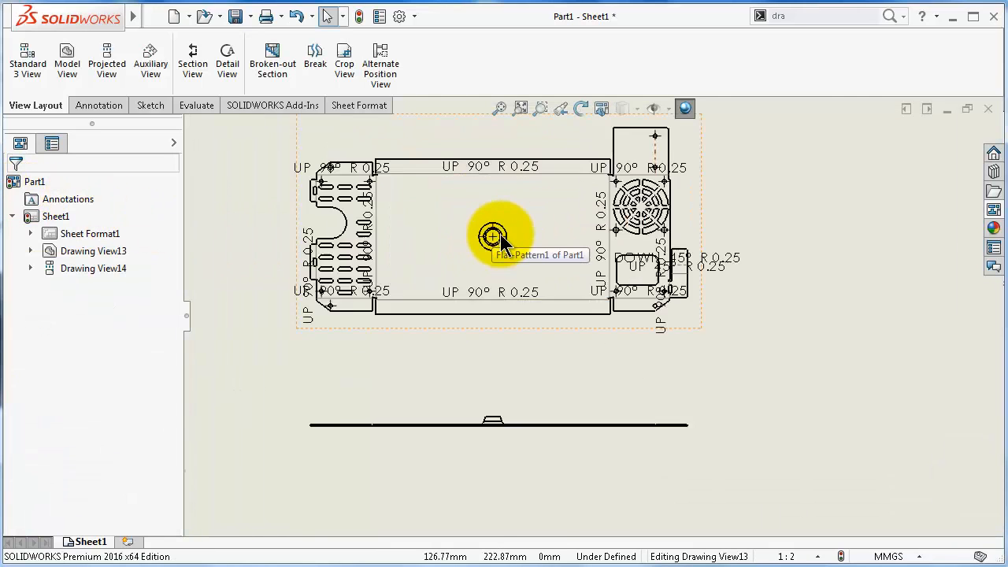
scroll(492, 236, "up", 1)
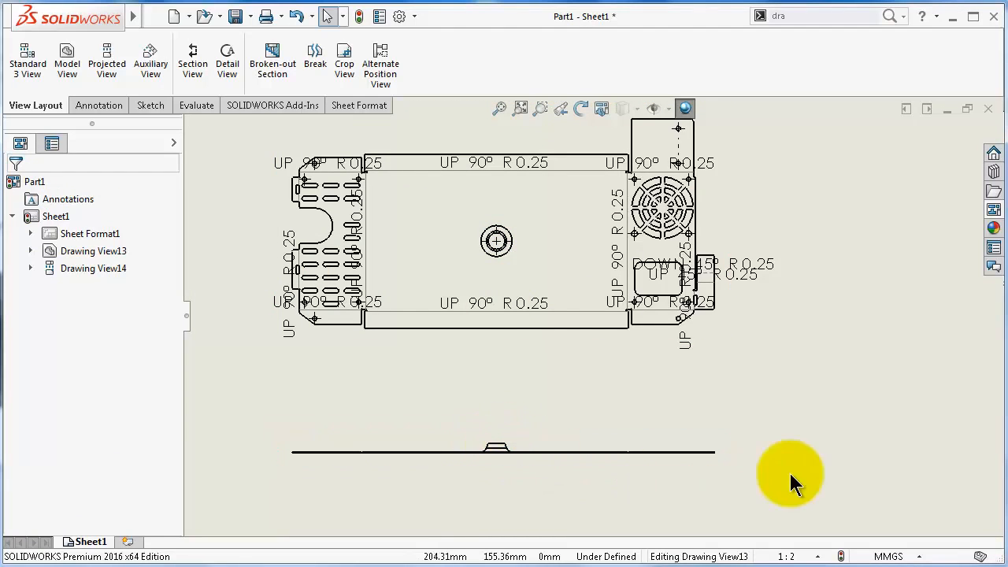
Set the sheet scale to 1:1.
left_click(587, 290)
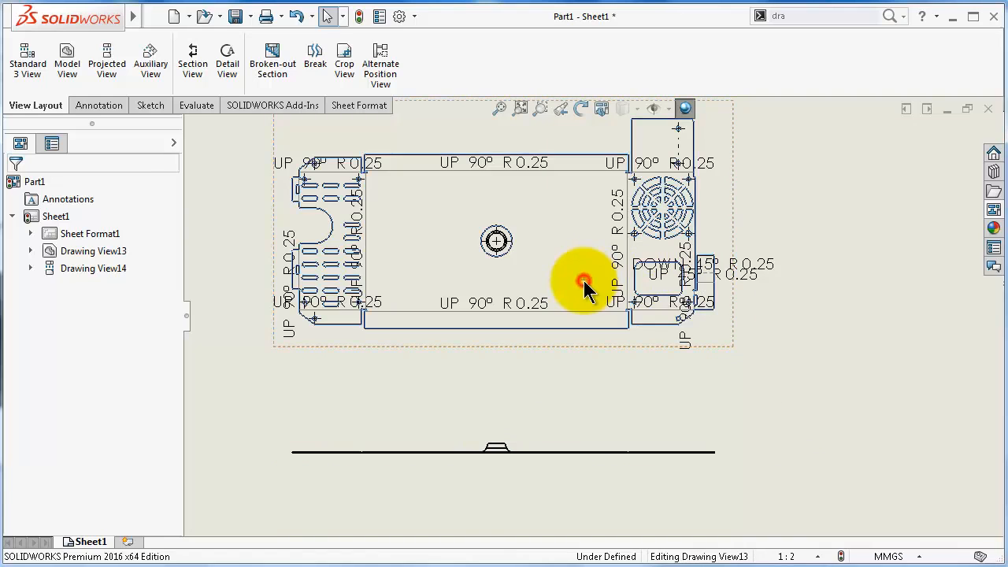
scroll(661, 318, "up", 5)
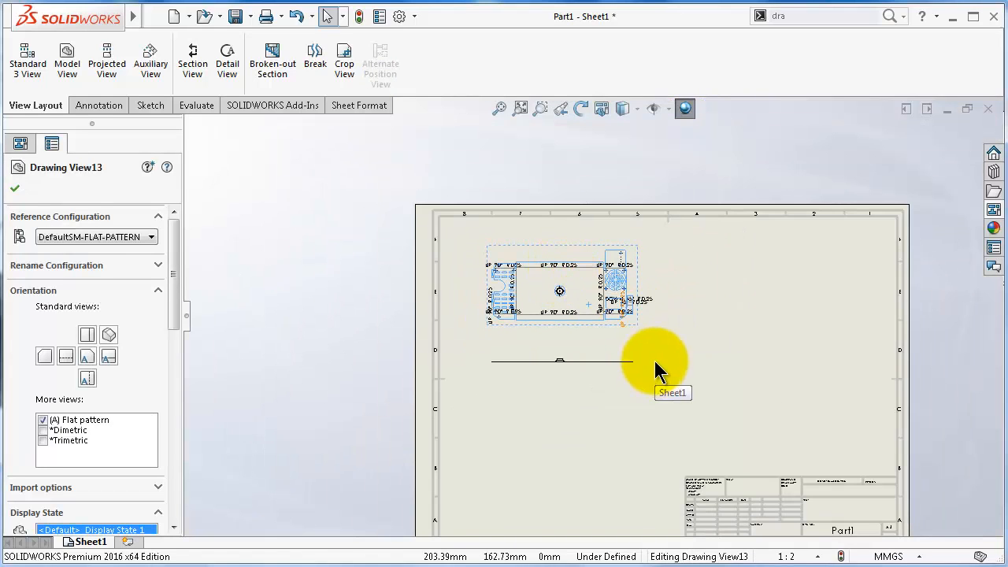
left_click(793, 558)
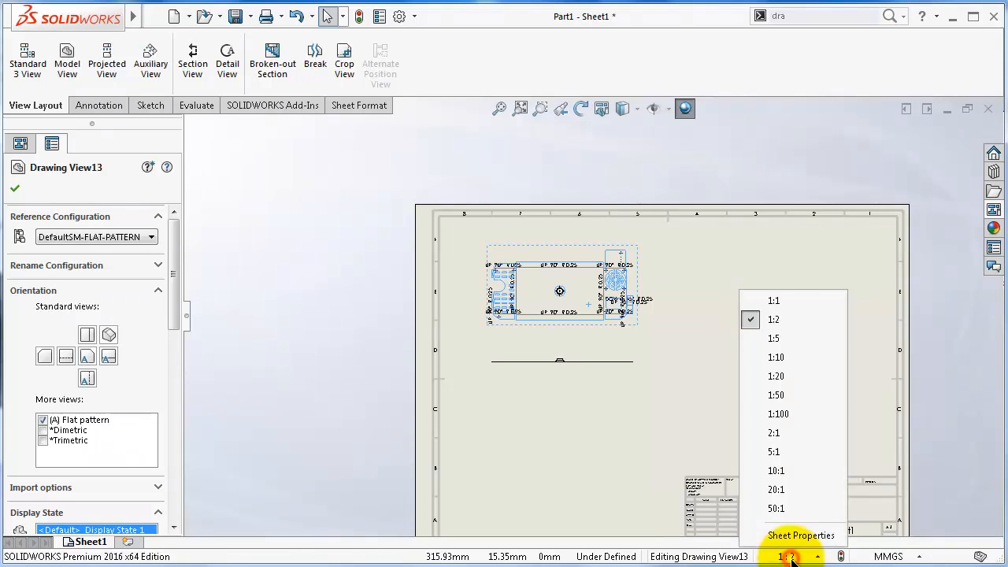
left_click(773, 302)
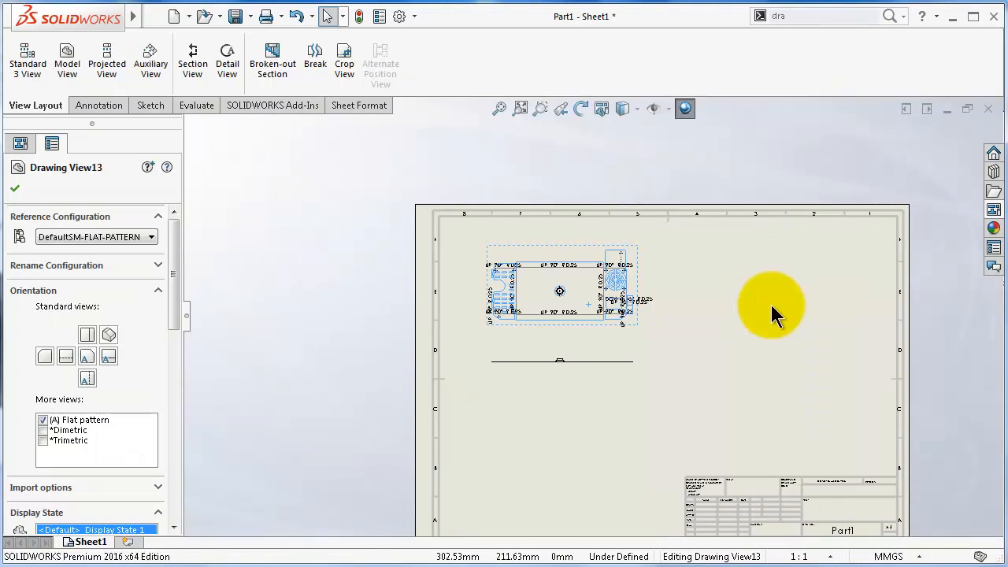
Give the projected edge view a custom scale of 1:1.
left_click(575, 361)
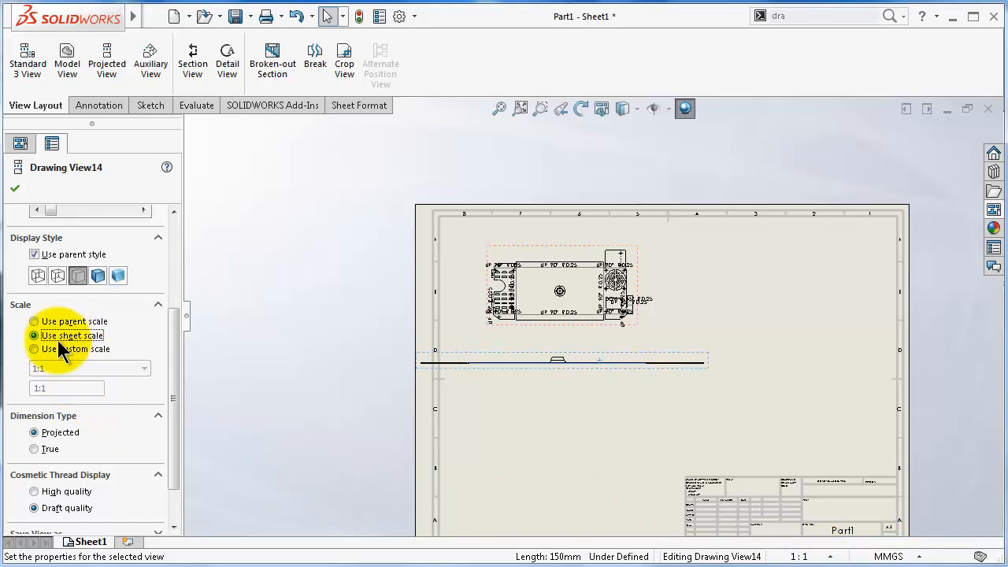
left_click(54, 351)
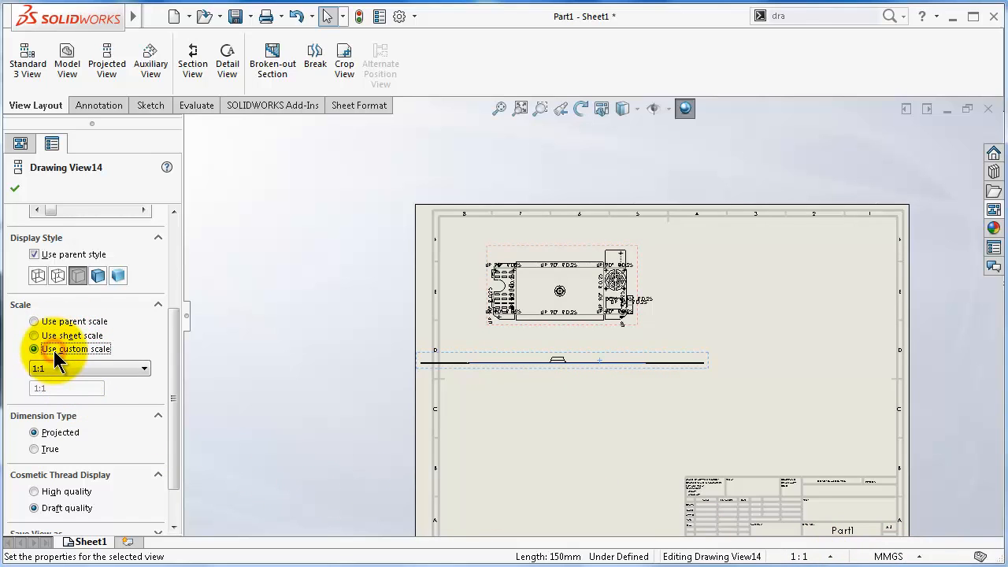
left_click(94, 371)
left_click(93, 372)
Give the flat pattern view a custom scale of 1:1 and accept the view properties.
left_click(607, 309)
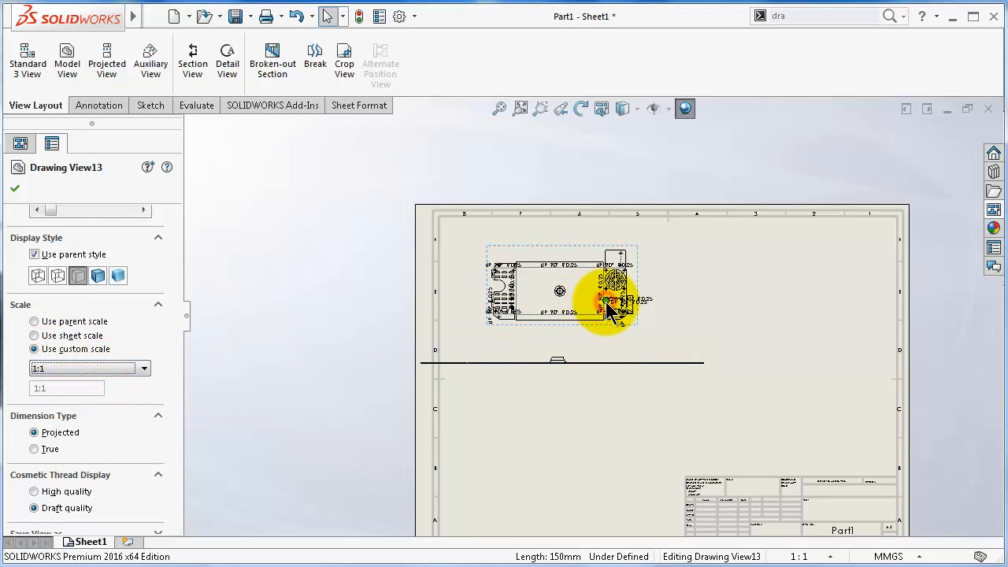
left_click_drag(175, 289, 167, 440)
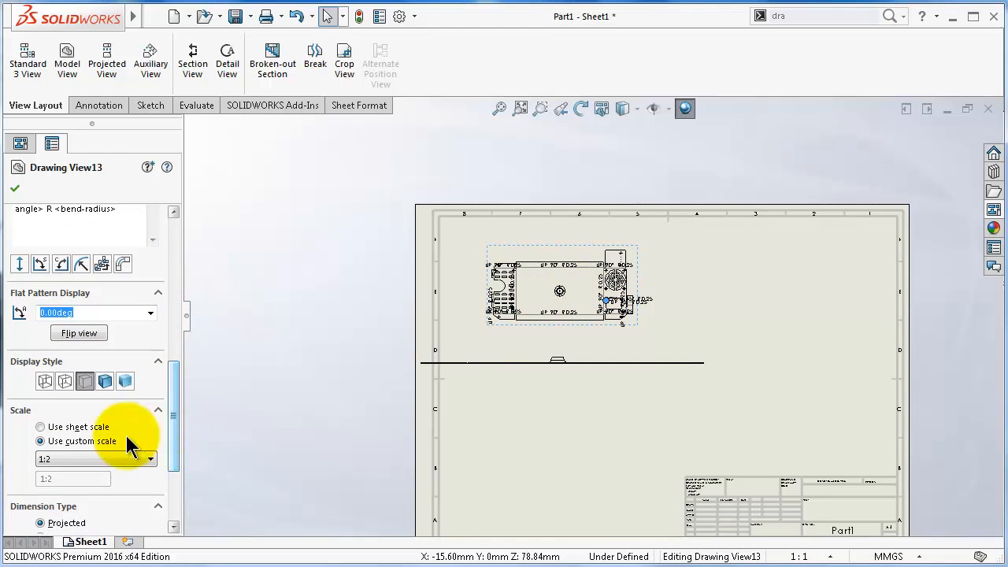
left_click(68, 460)
left_click(68, 481)
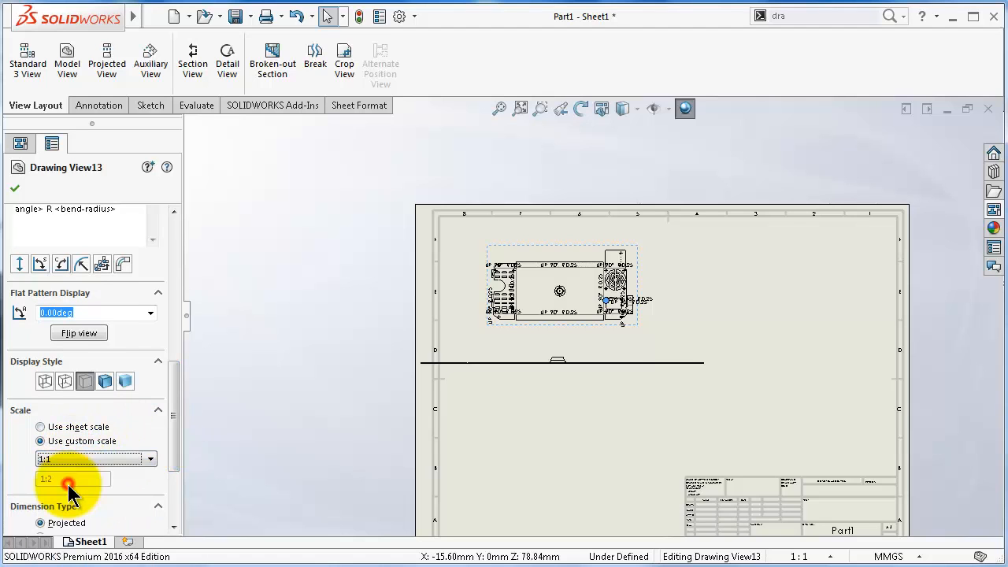
left_click(14, 188)
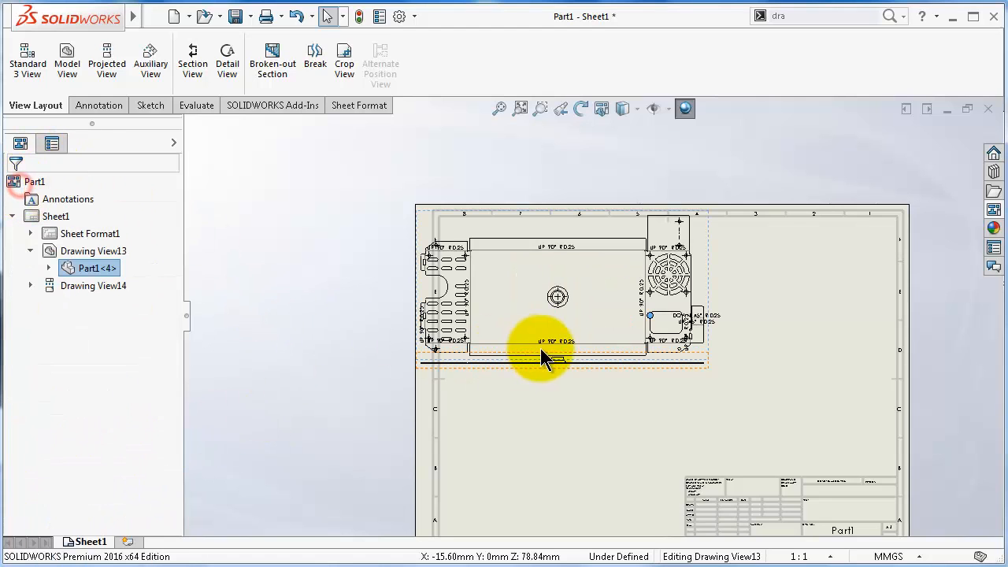
Move the projected edge view down the sheet, clear of the enlarged flat pattern view.
left_click(610, 303)
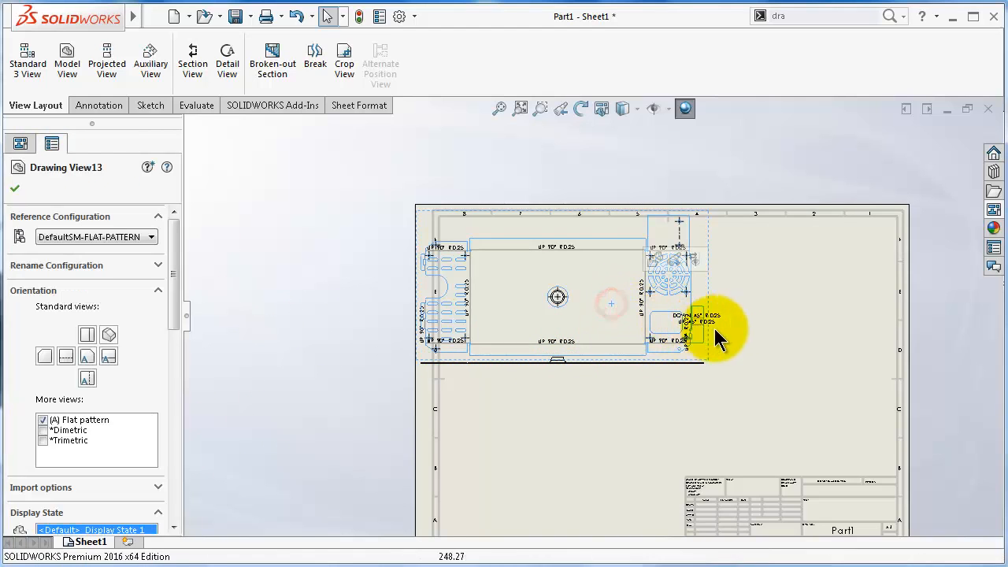
left_click(851, 318)
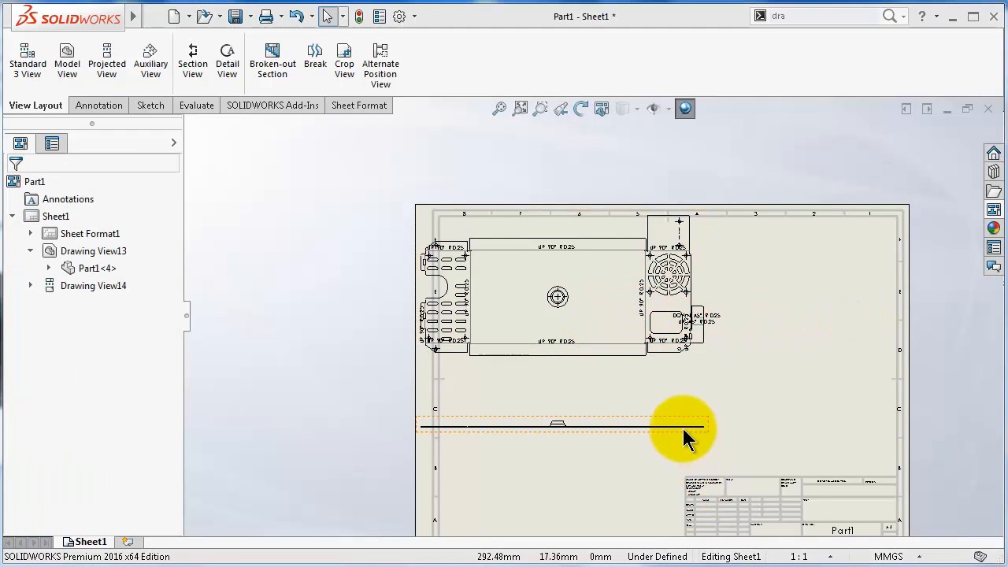
left_click(685, 427)
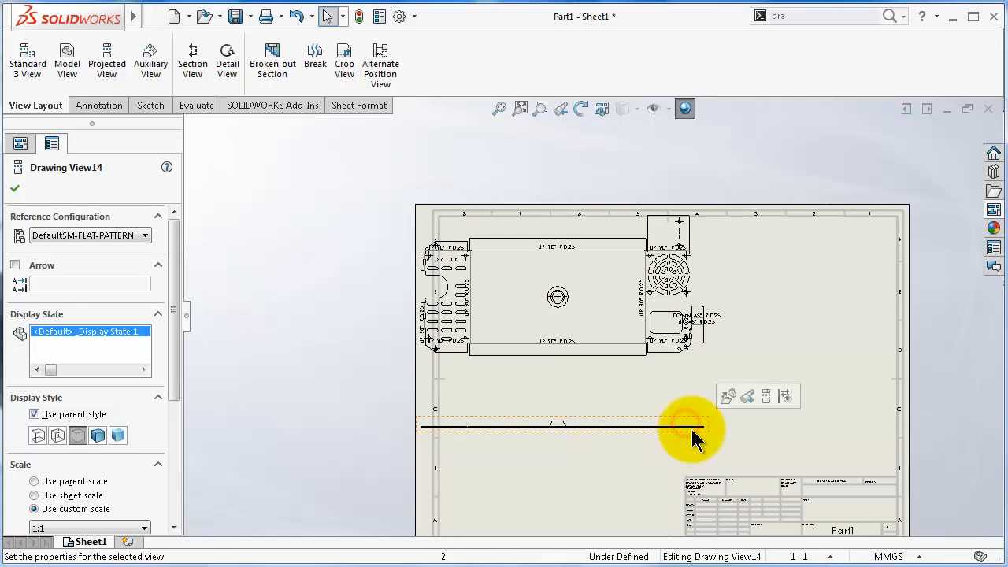
left_click_drag(705, 426, 703, 446)
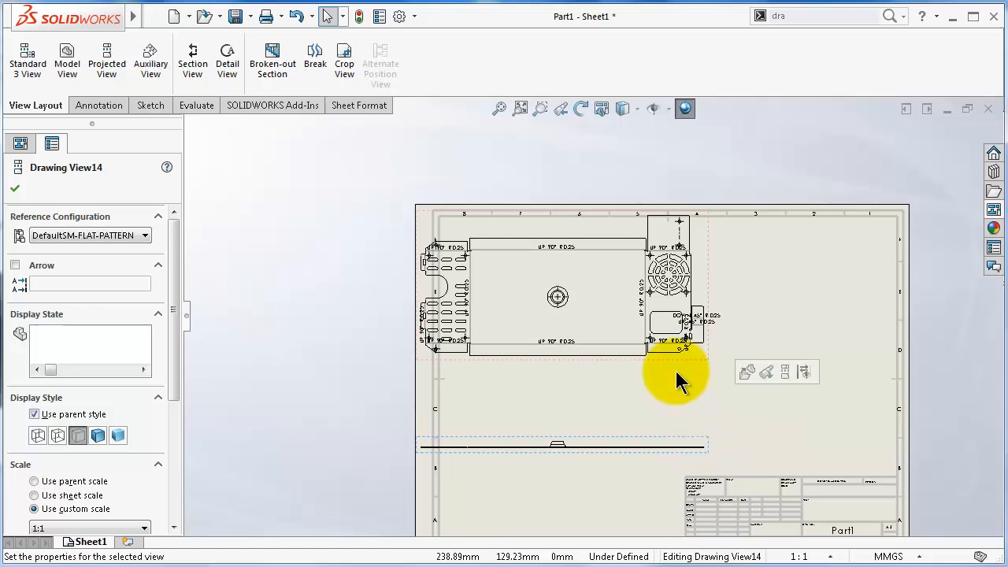
Move the flat pattern view right and down so it sits inside the sheet border.
left_click(630, 306)
left_click(681, 291)
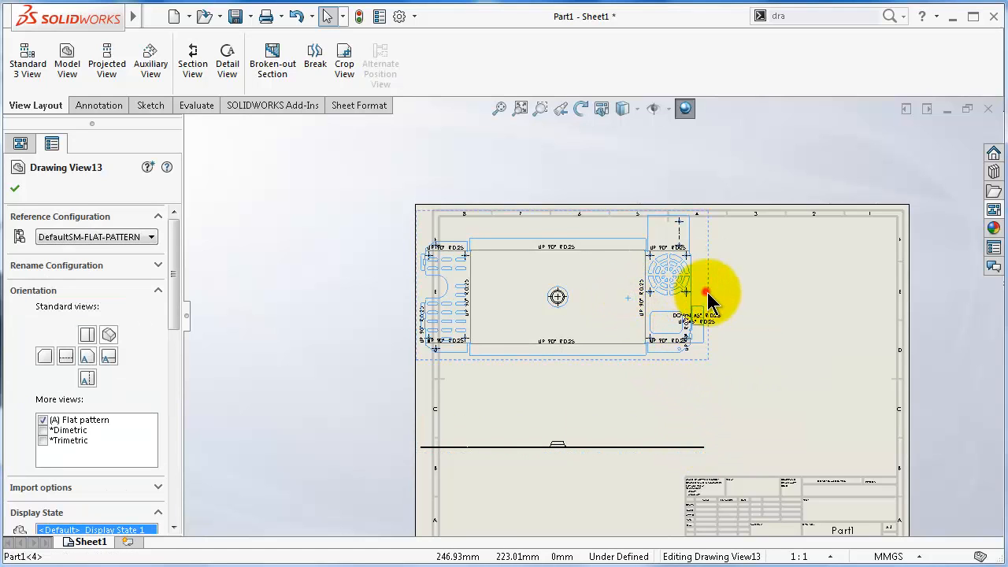
mouse_move(708, 292)
left_mouse_down()
mouse_move(736, 300)
mouse_move(738, 320)
left_mouse_up()
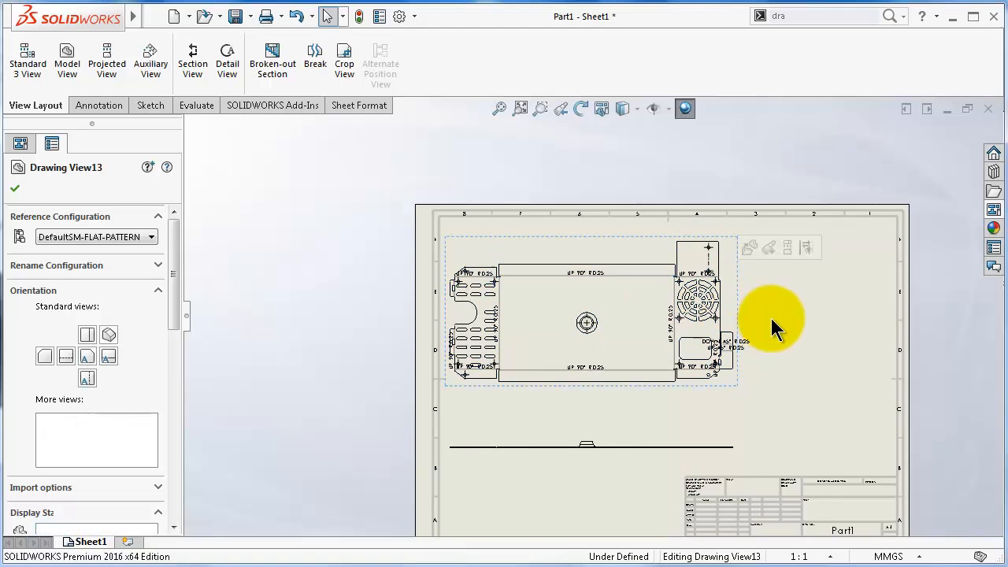
left_click(771, 319)
Check the flat pattern's bend notes and move the vertical UP 90° R 0.25 note beside the vent slots onto the central panel.
scroll(768, 331, "down", 2)
scroll(626, 303, "down", 1)
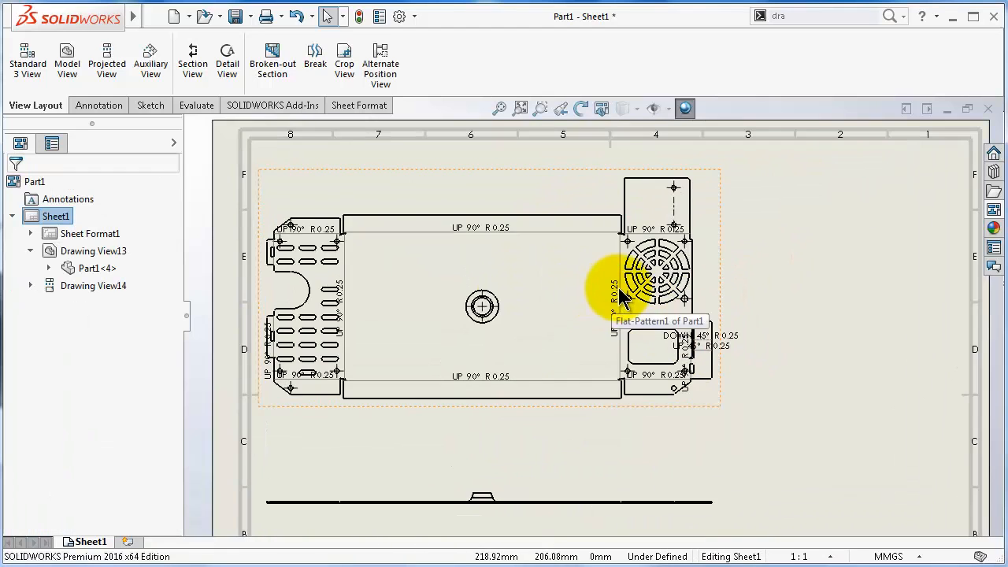
scroll(620, 292, "down", 1)
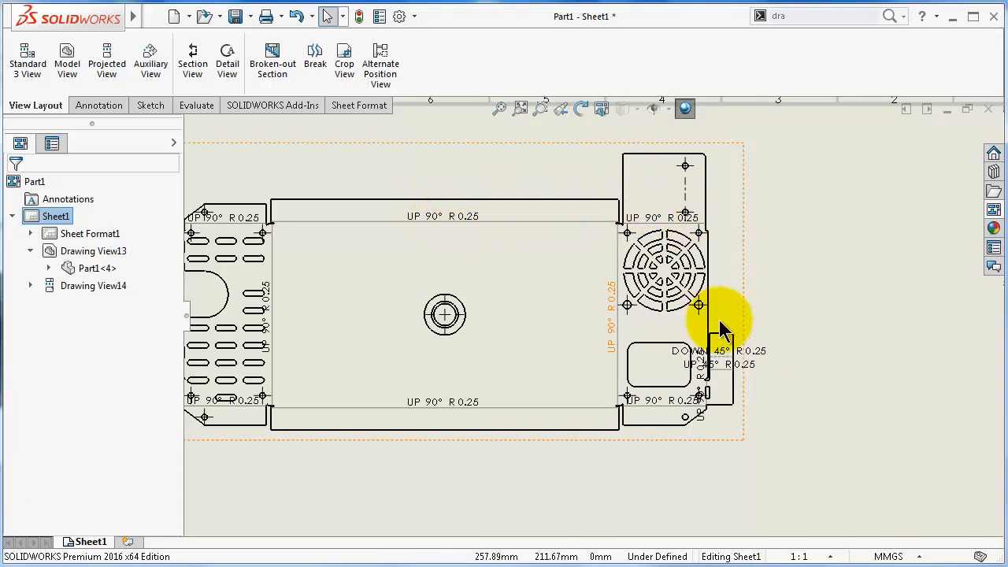
left_click(232, 218)
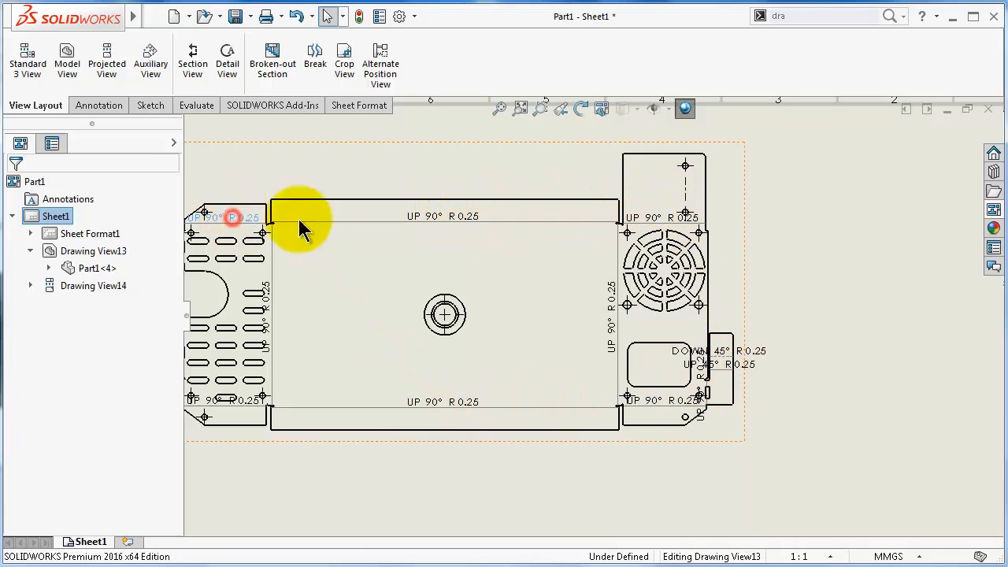
left_click(444, 215)
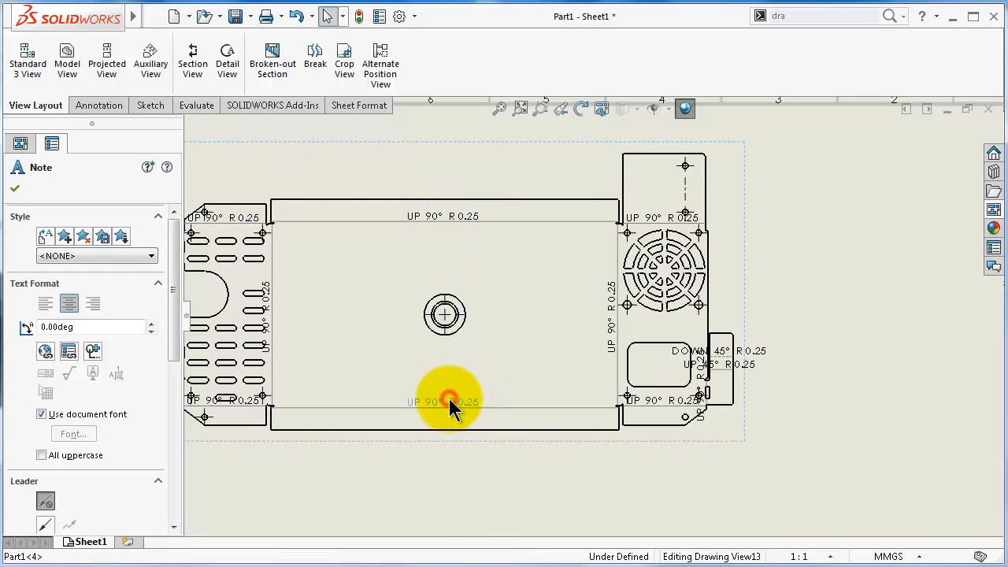
left_click_drag(171, 292, 183, 272)
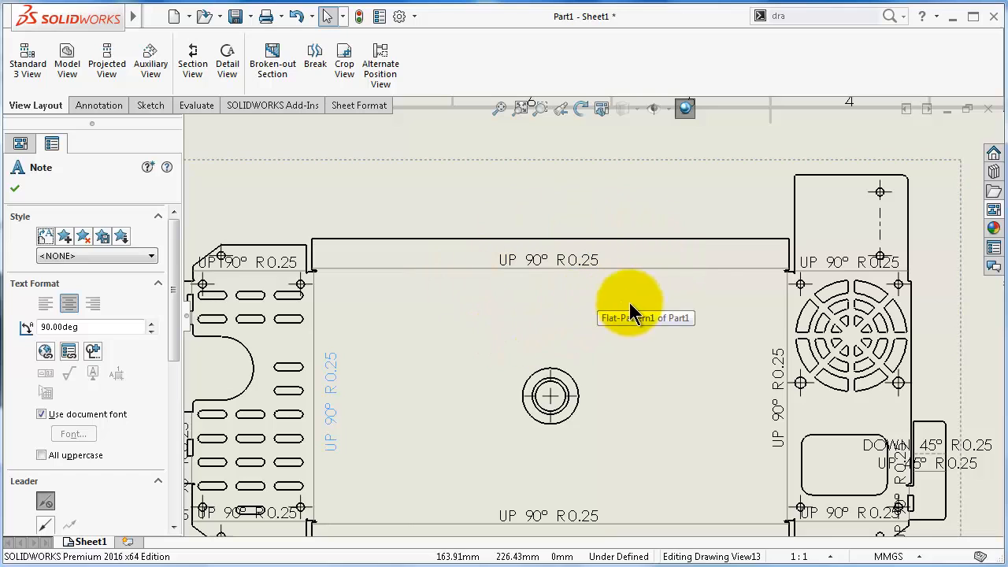
Add the bend order number to the flat pattern view's bend notes and accept the view properties.
left_click(685, 250)
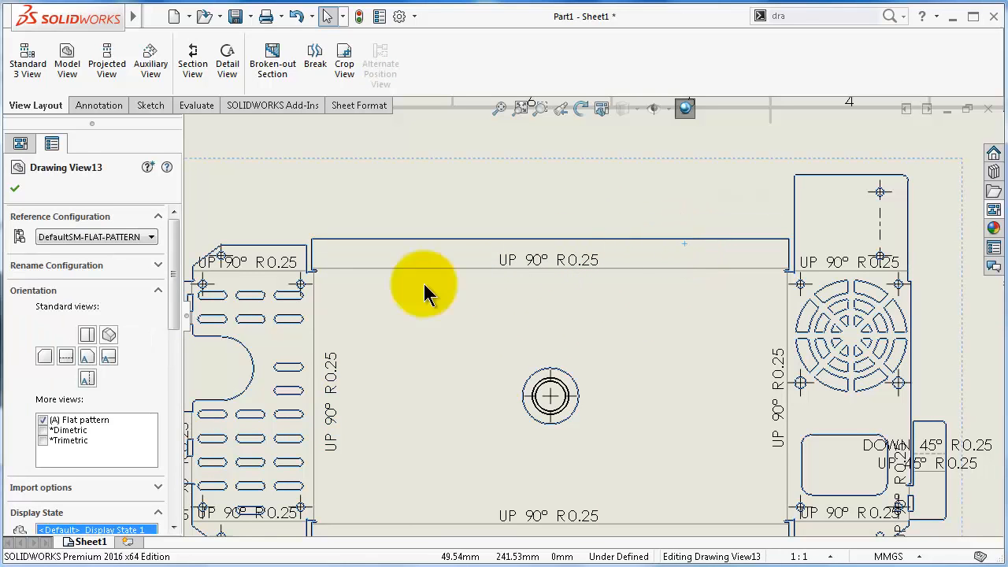
left_click_drag(174, 292, 172, 413)
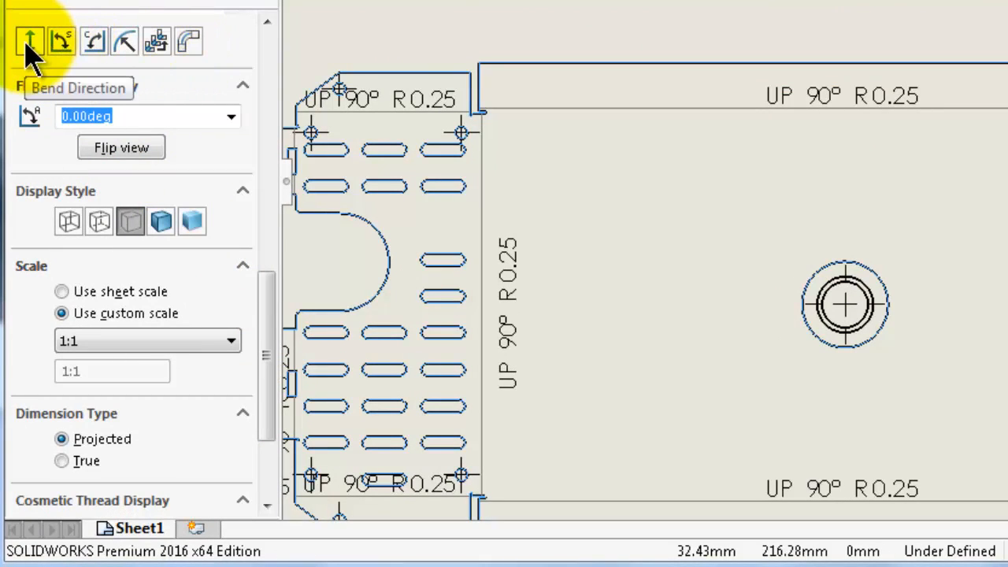
left_click(242, 84)
left_click(243, 84)
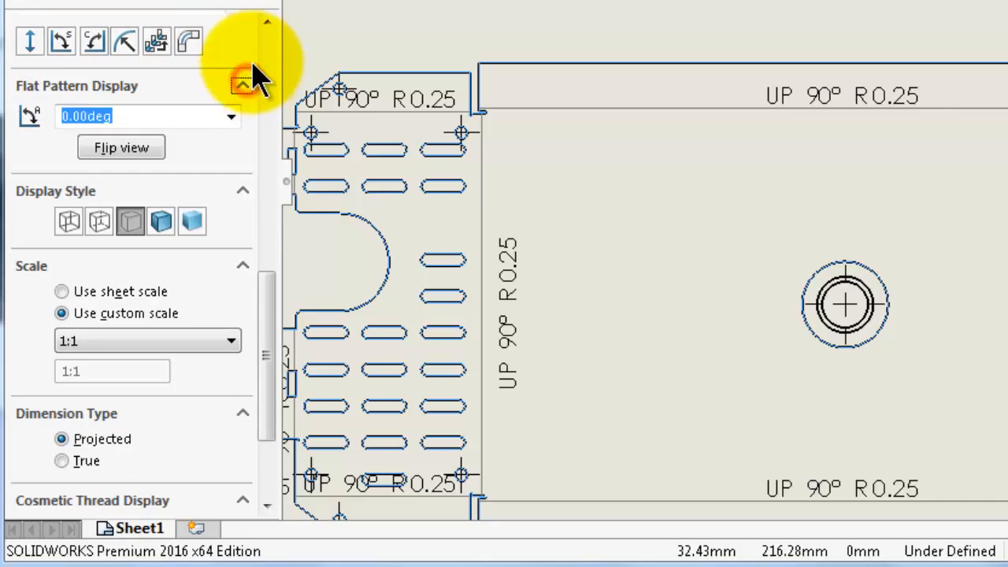
left_click(267, 22)
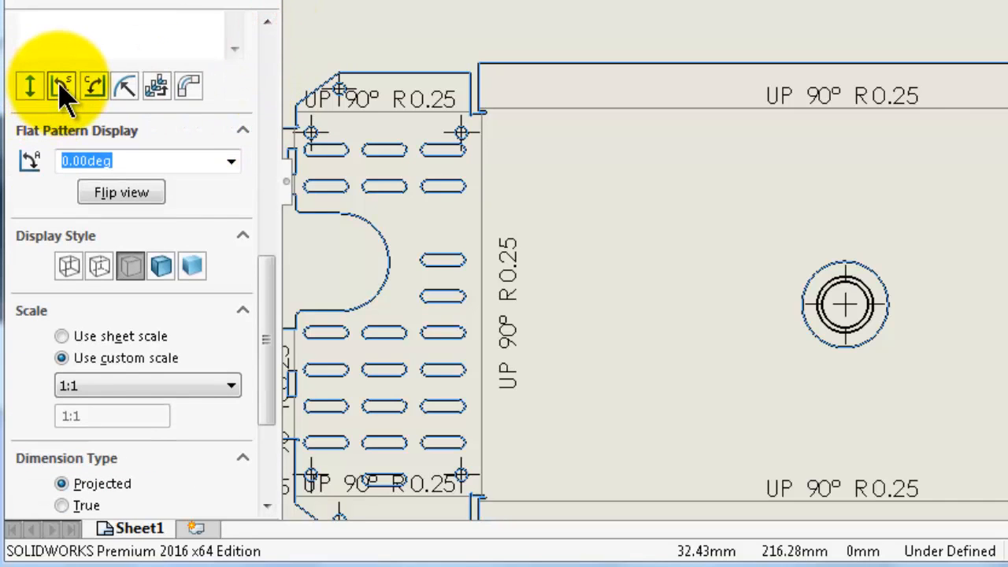
left_click(157, 93)
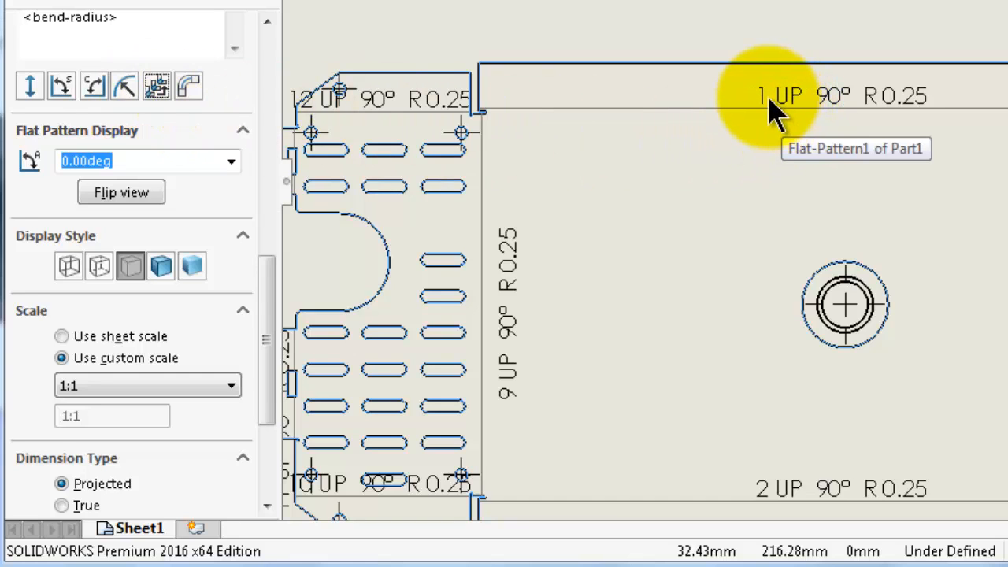
scroll(776, 492, "up", 2)
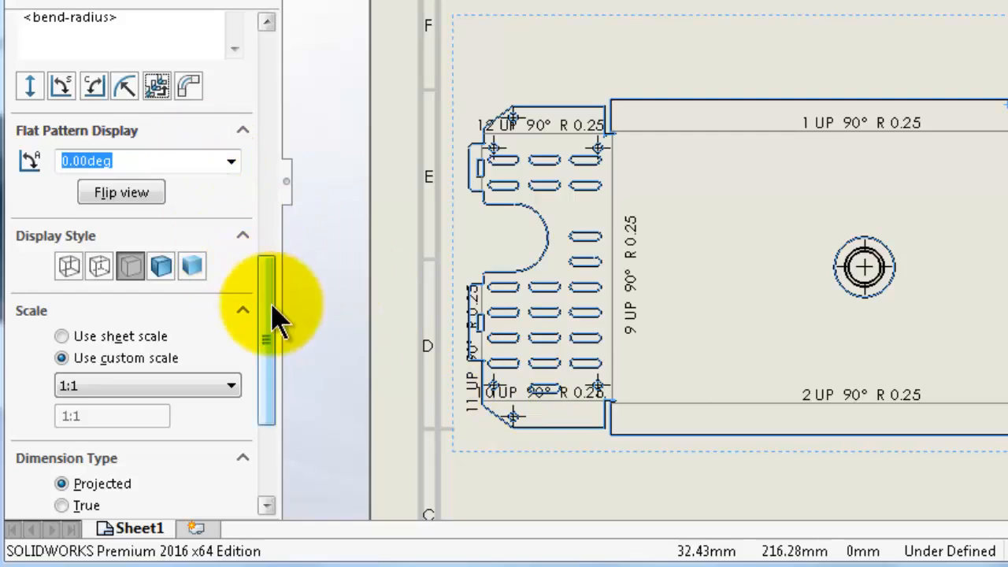
left_click_drag(267, 313, 296, 130)
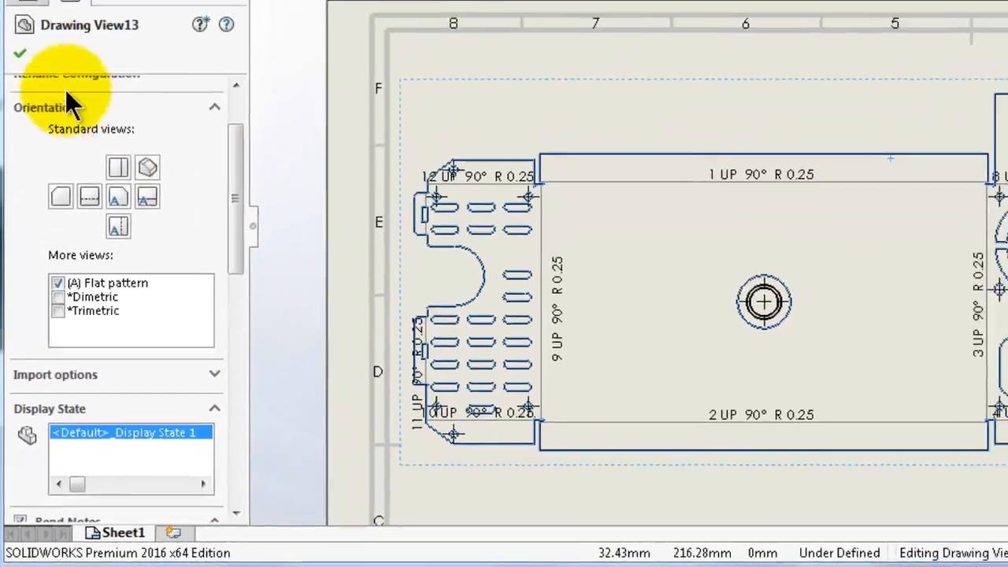
left_click(20, 53)
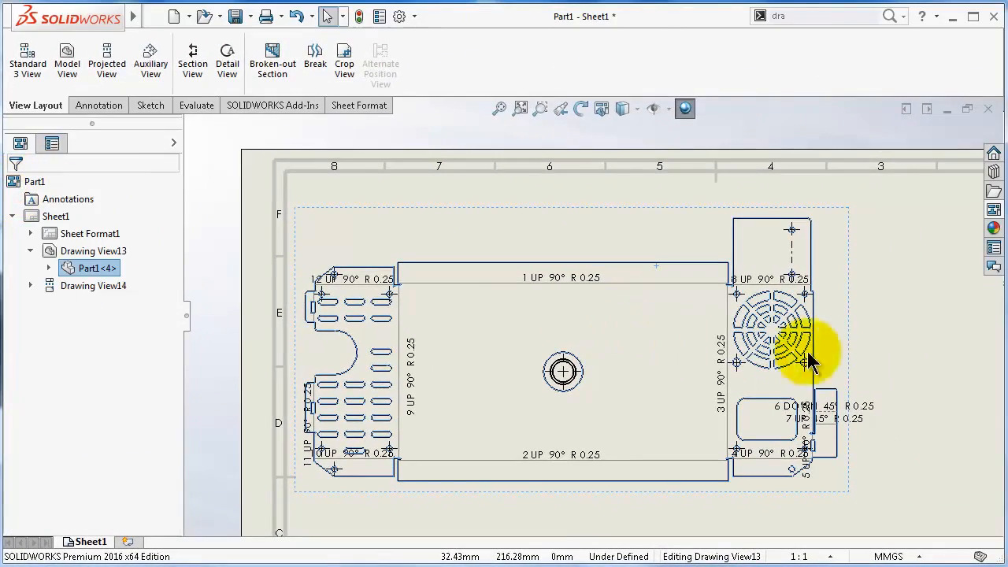
Spread out the overlapping bend notes 4 to 7, placing note 6 above and note 7 below the small side tab's bend lines.
left_click(902, 423)
scroll(815, 406, "down", 5)
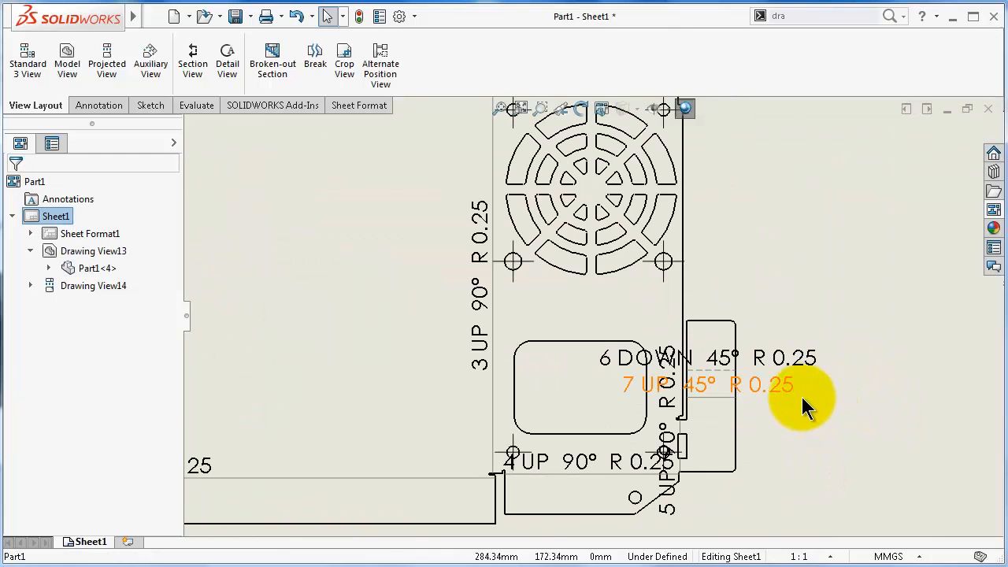
mouse_move(775, 388)
left_mouse_down()
mouse_move(794, 393)
mouse_move(791, 385)
left_mouse_up()
left_click_drag(603, 464, 578, 494)
left_click_drag(667, 504, 651, 457)
left_click_drag(743, 386, 768, 411)
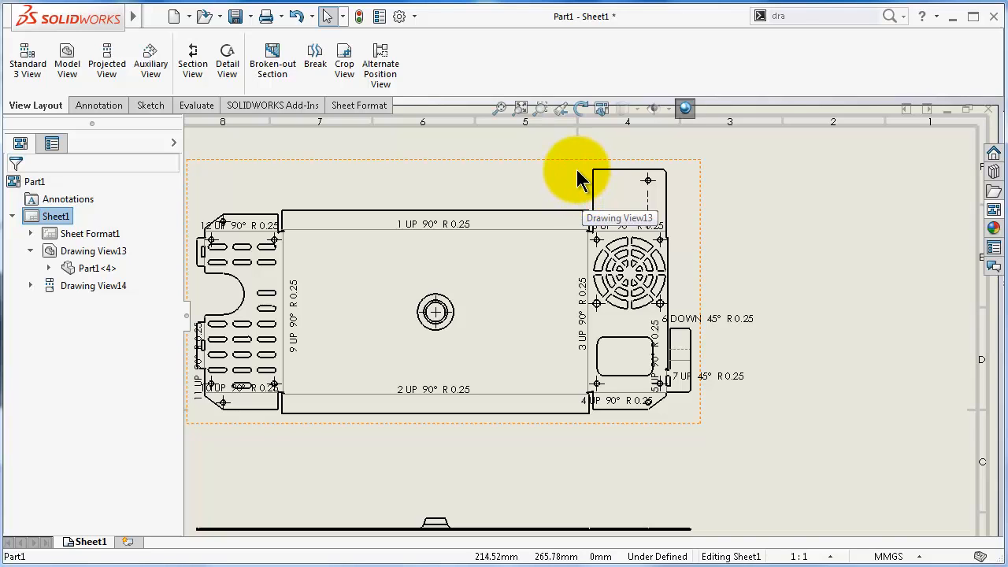
left_click(461, 250)
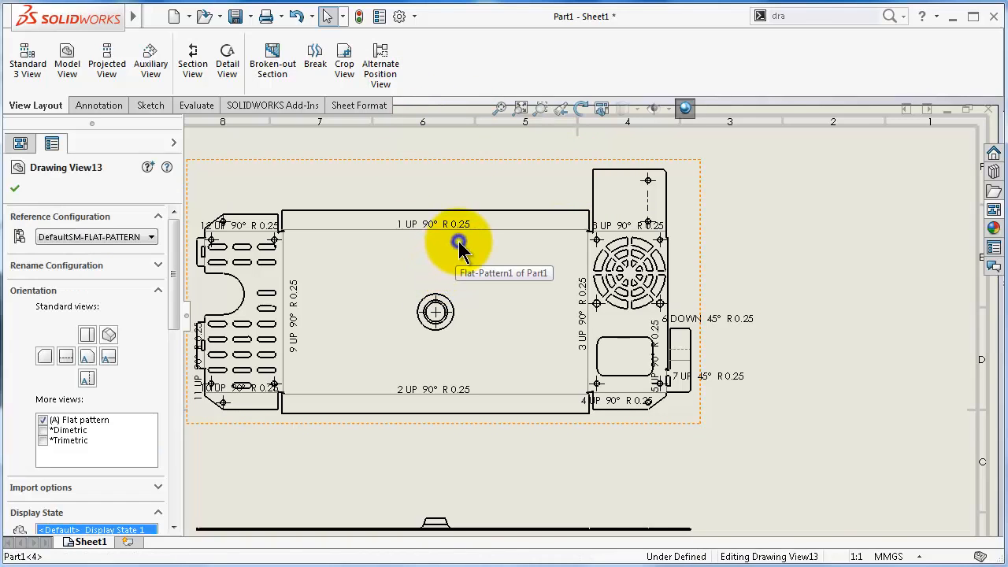
right_click(461, 250)
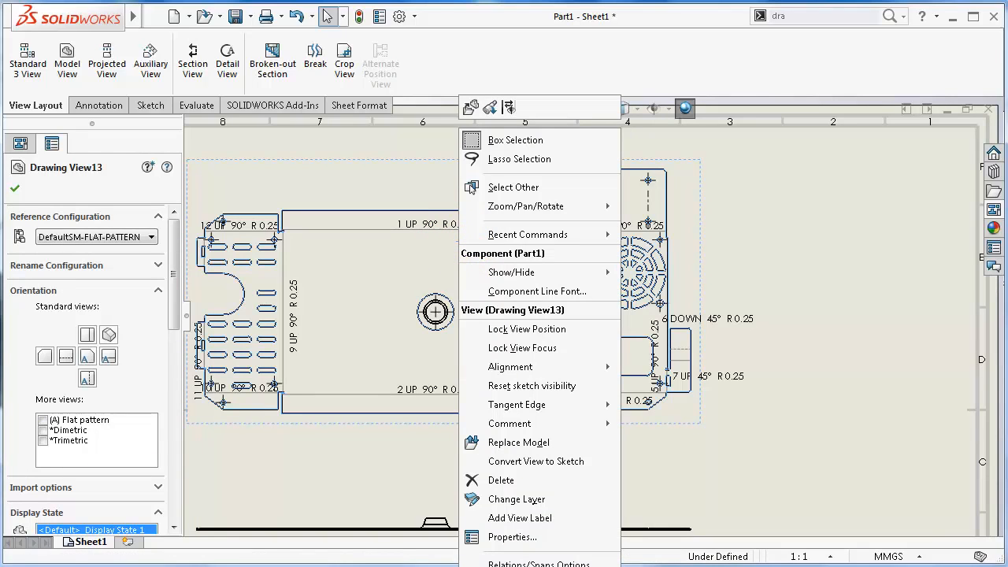
mouse_move(540, 566)
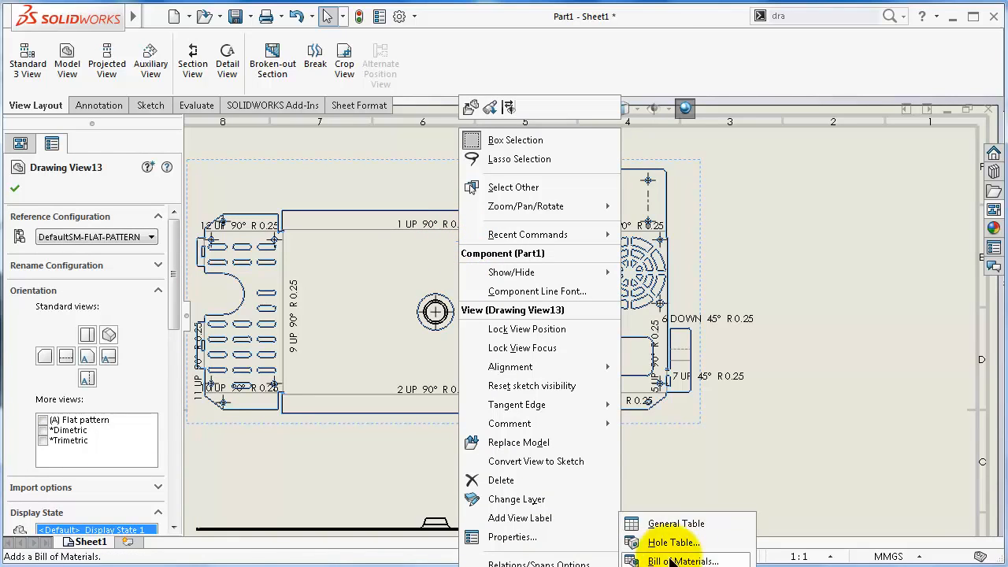
left_click(668, 528)
left_click(790, 226)
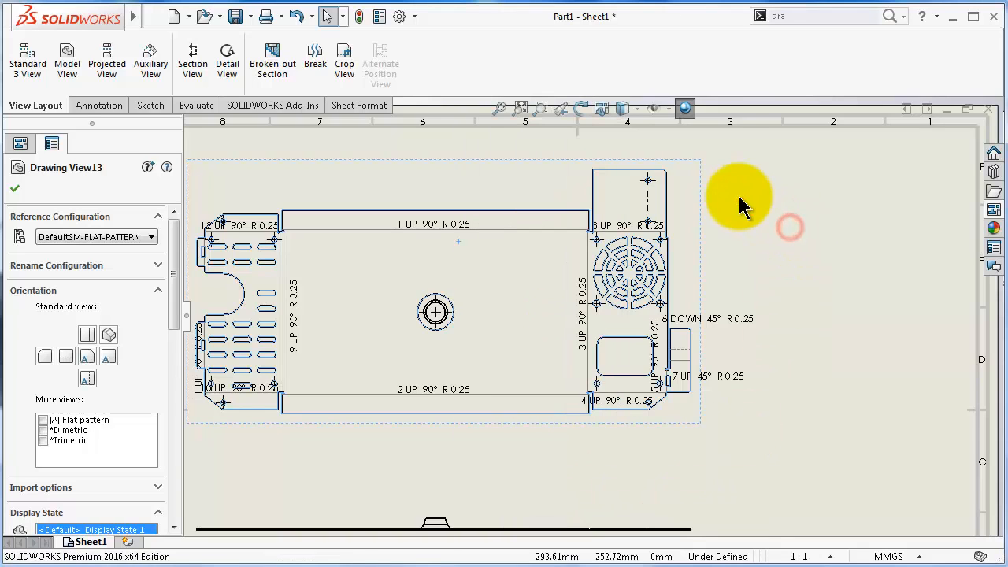
Insert a bend table for the flat pattern view with the bendtable-standard template and place it beside the view near the sheet's upper edge.
left_click(93, 106)
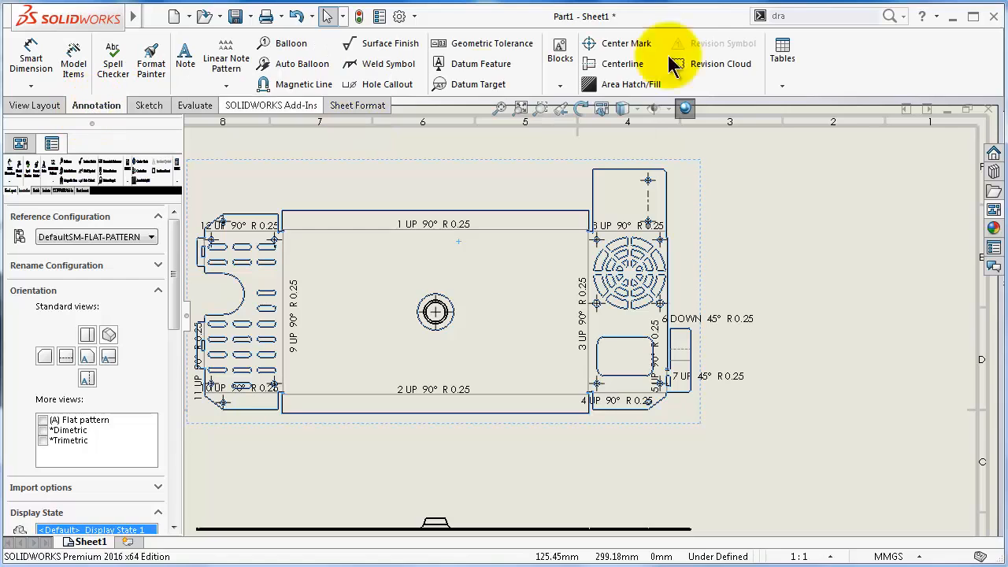
left_click(783, 85)
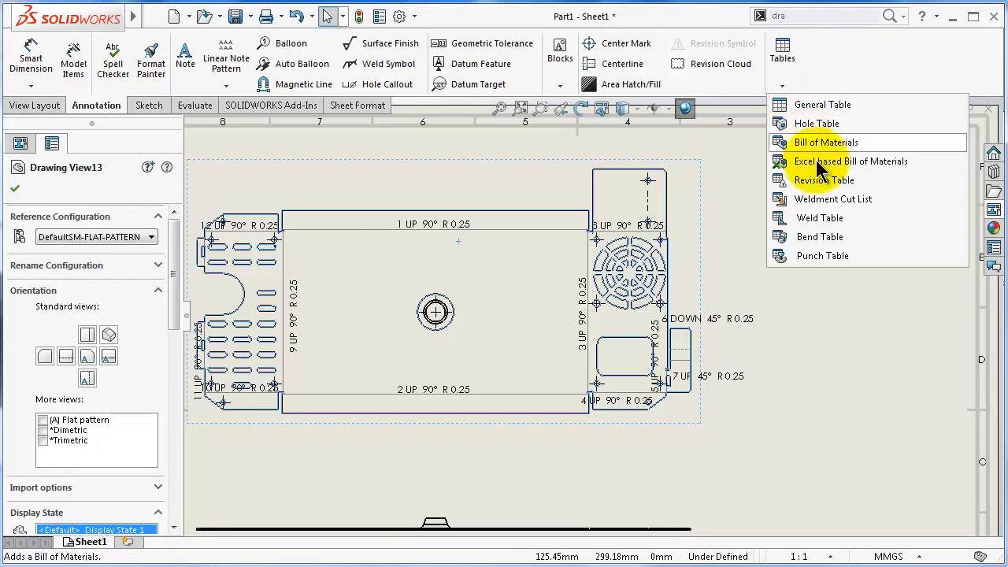
left_click(838, 238)
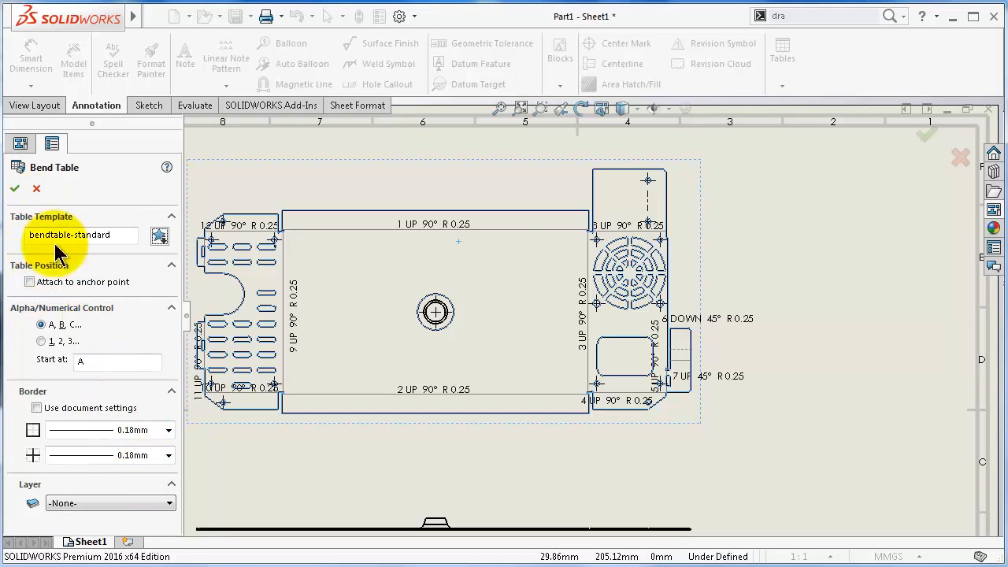
left_click(14, 188)
left_click(724, 162)
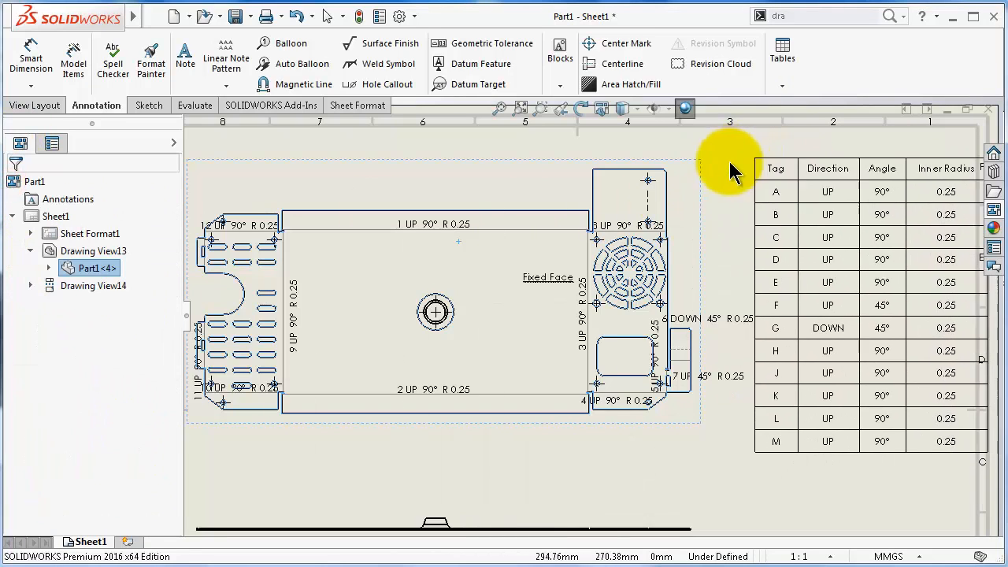
left_click(707, 179)
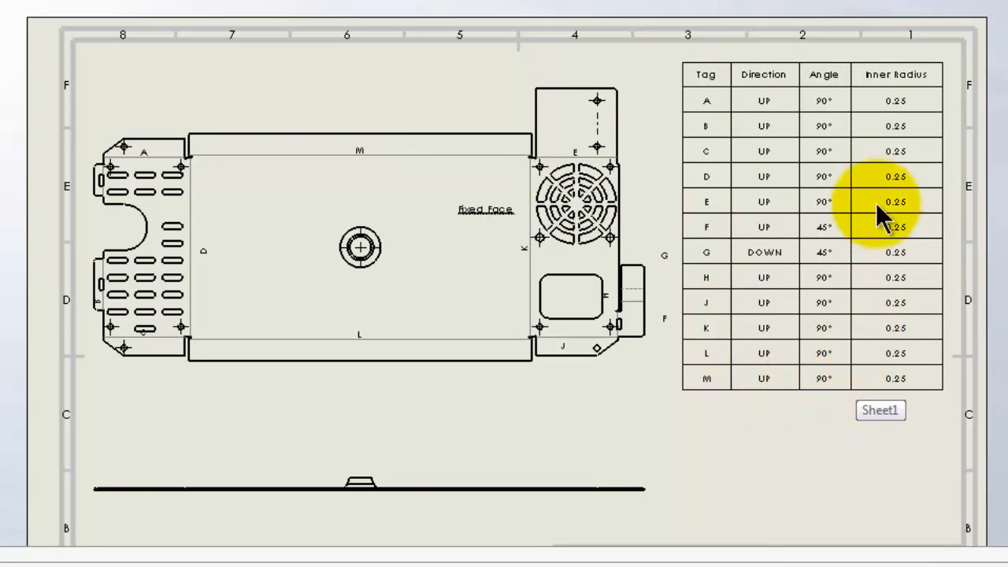
Move bend tag A off its flange to the free space above the vent-slot panel.
scroll(876, 172, "down", 3)
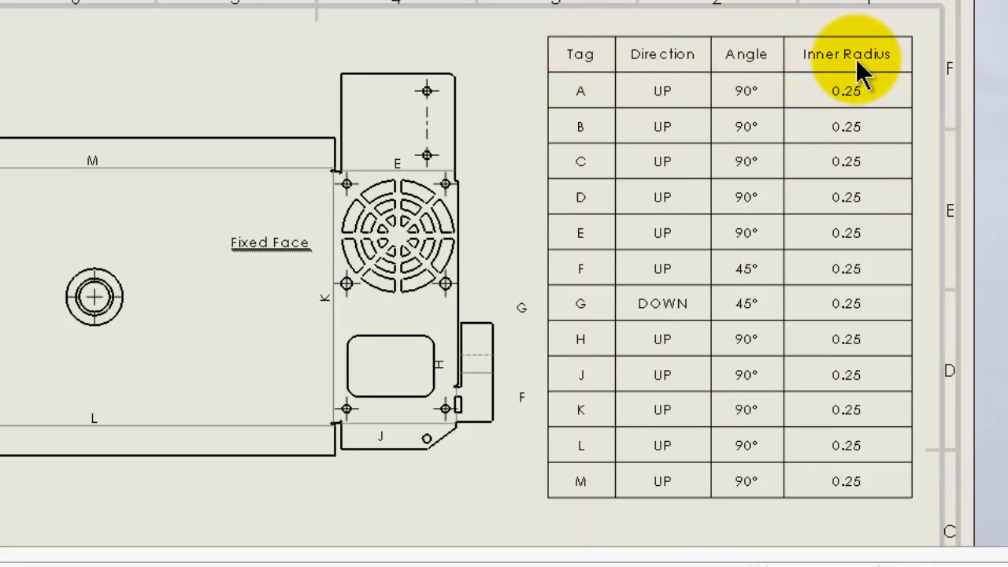
left_click(578, 94)
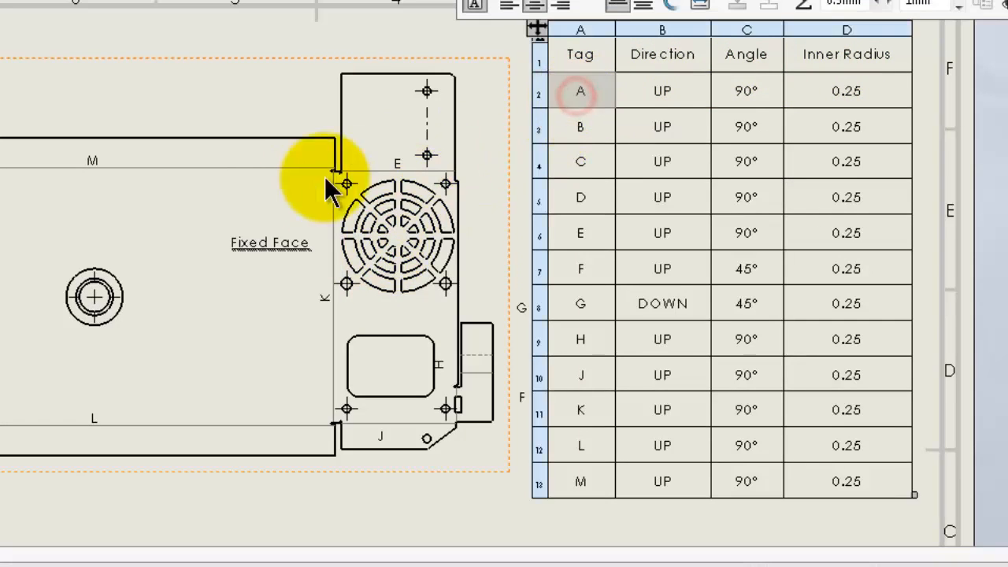
scroll(256, 187, "up", 3)
scroll(212, 201, "down", 2)
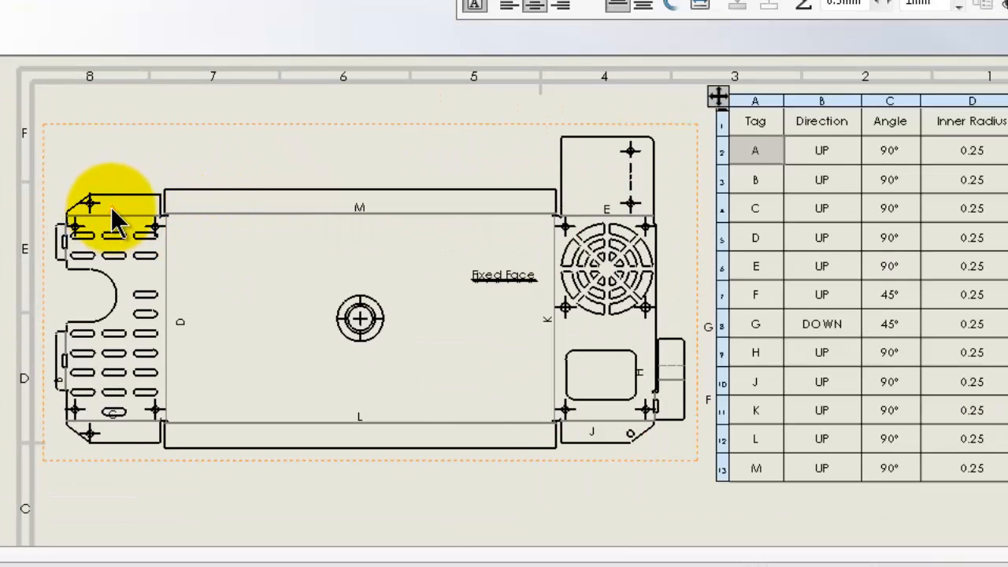
left_click(111, 206)
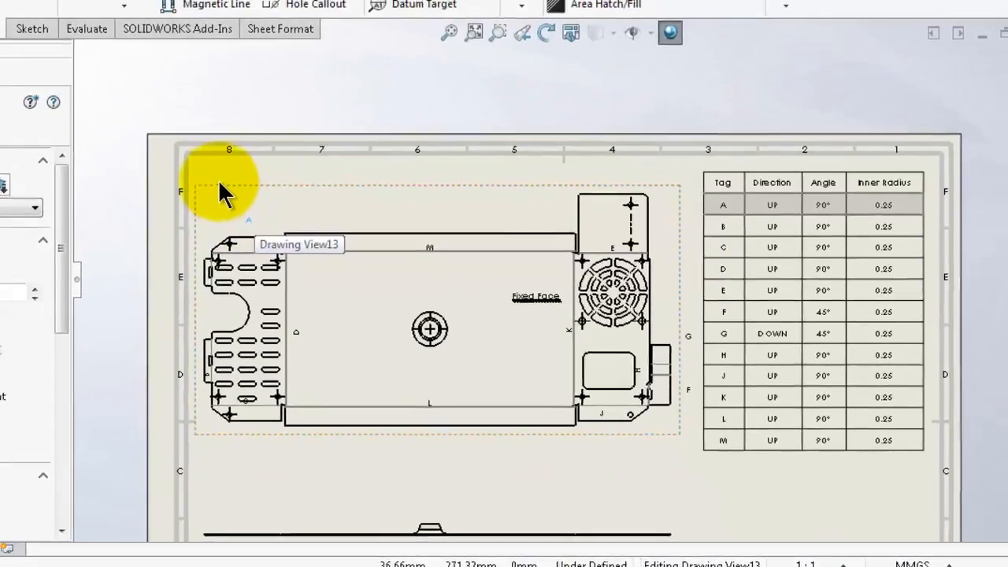
Select all annotations of the flat pattern view together and add leaders to the bend tags.
left_click(58, 105)
mouse_move(352, 303)
left_mouse_down()
mouse_move(637, 478)
mouse_move(706, 482)
left_mouse_up()
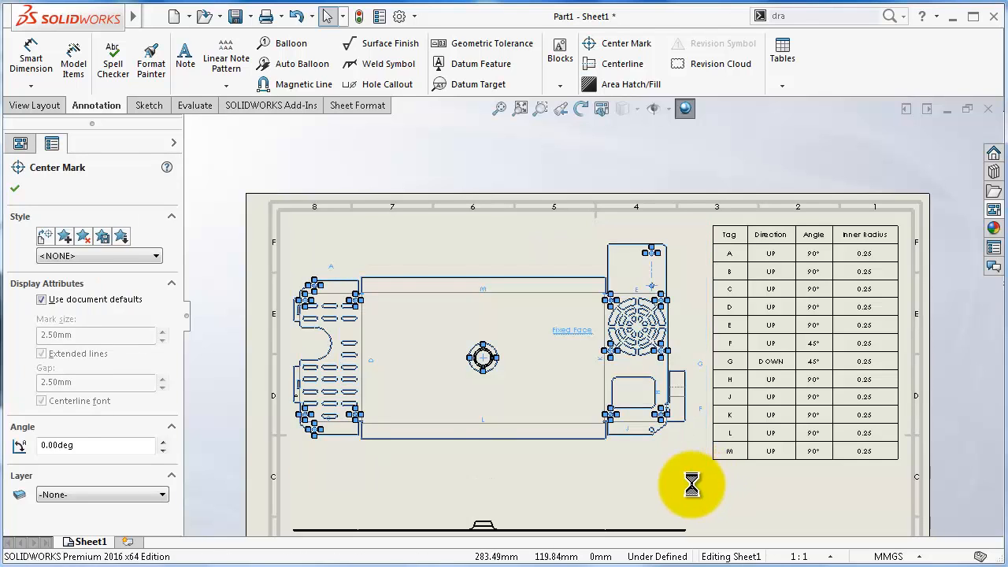
left_click_drag(180, 374, 170, 463)
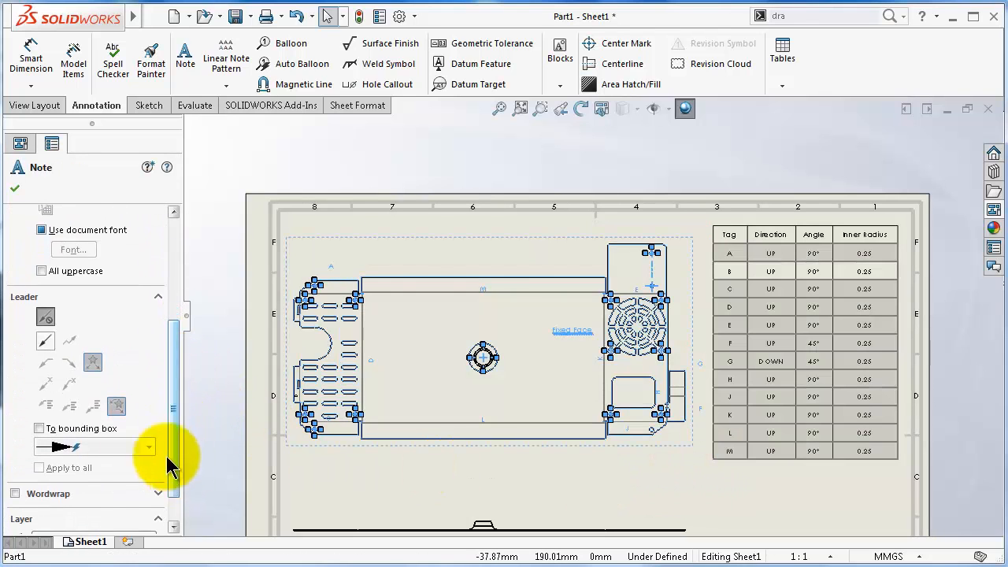
left_click(45, 344)
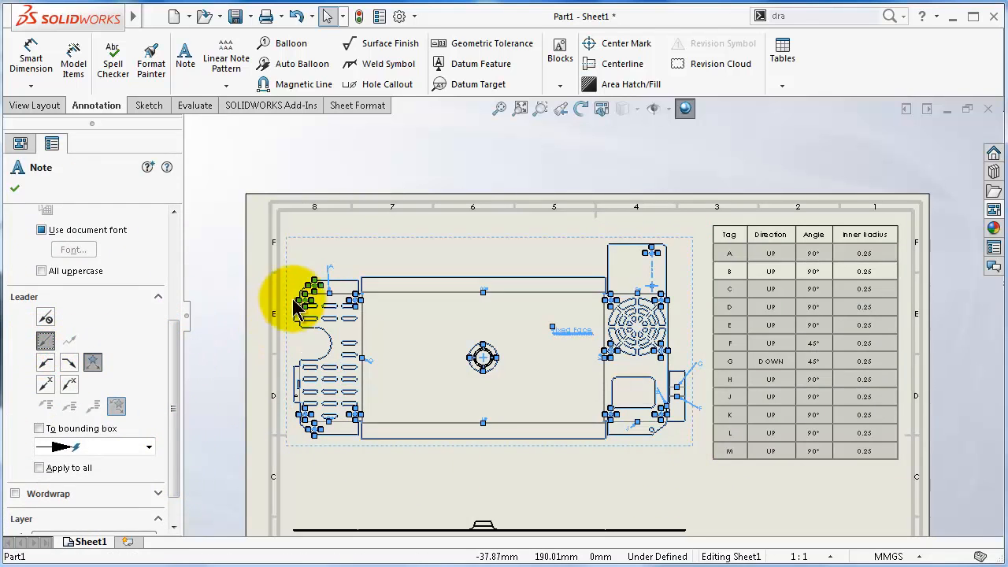
left_click(16, 188)
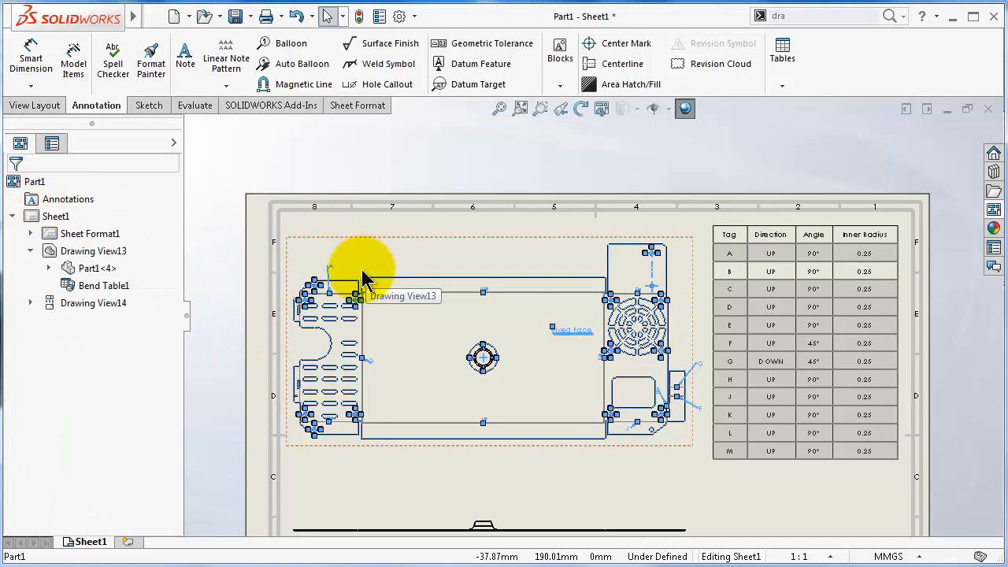
Shift the selected bend tags together slightly up and to the right, away from their bend lines, and clear the selection.
scroll(370, 284, "down", 3)
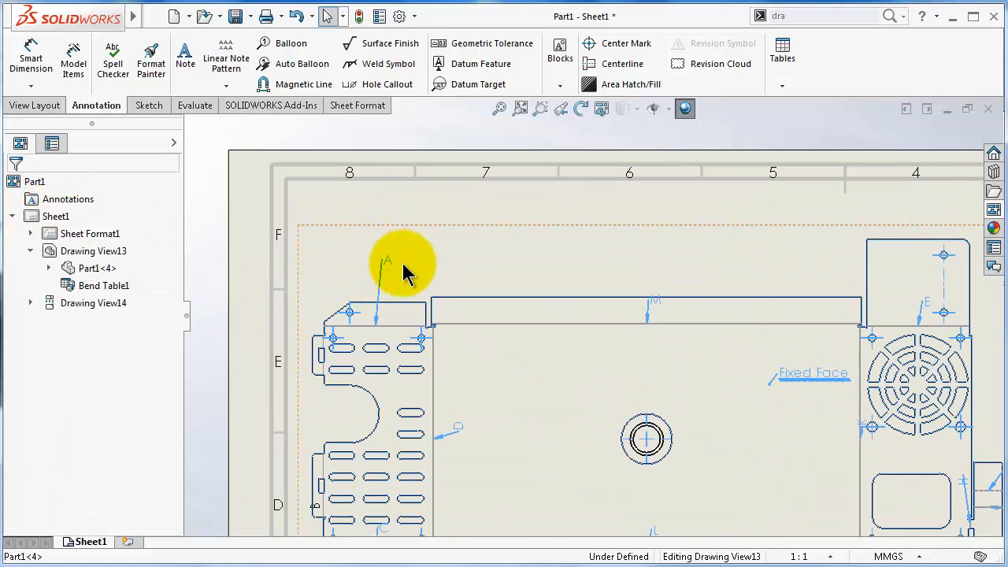
left_click(656, 299)
left_click_drag(642, 273, 639, 254)
left_click_drag(445, 381, 472, 439)
key("z")
left_click(574, 418)
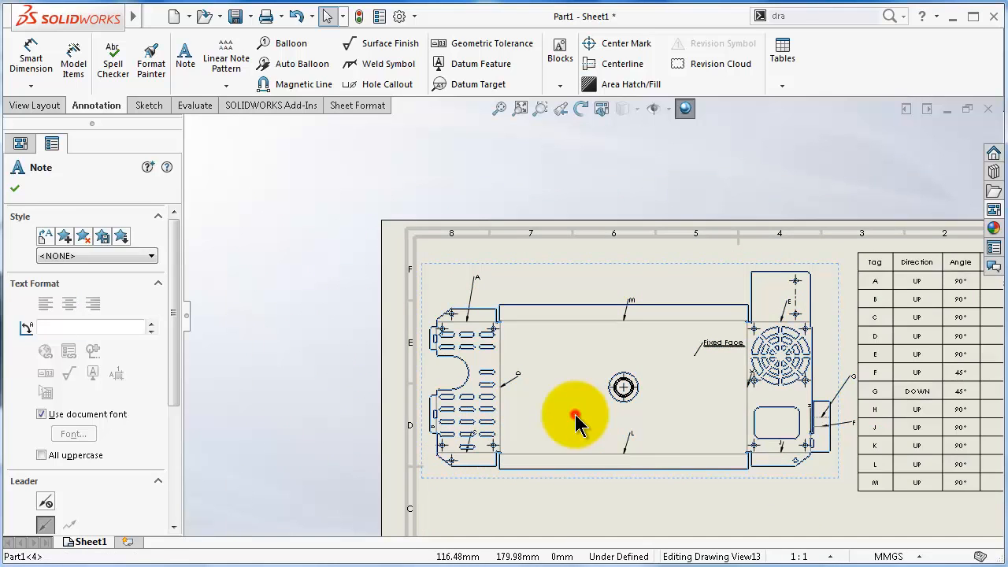
Move bend tag D slightly lower on the central panel and pull tags C and L below the flat pattern outline.
left_click(518, 394)
scroll(469, 457, "down", 2)
left_click_drag(479, 423, 429, 511)
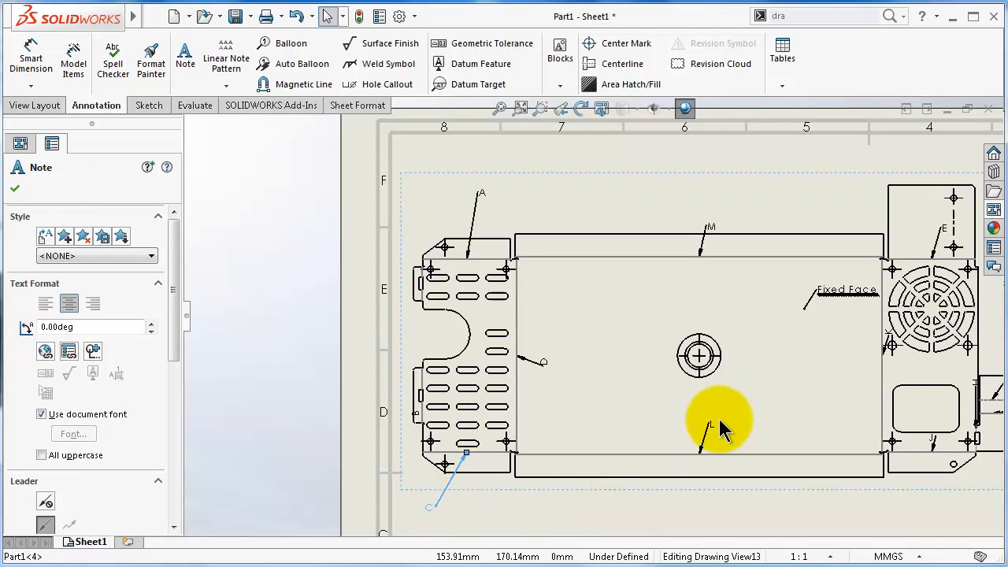
mouse_move(711, 424)
left_mouse_down()
mouse_move(717, 492)
mouse_move(732, 515)
left_mouse_up()
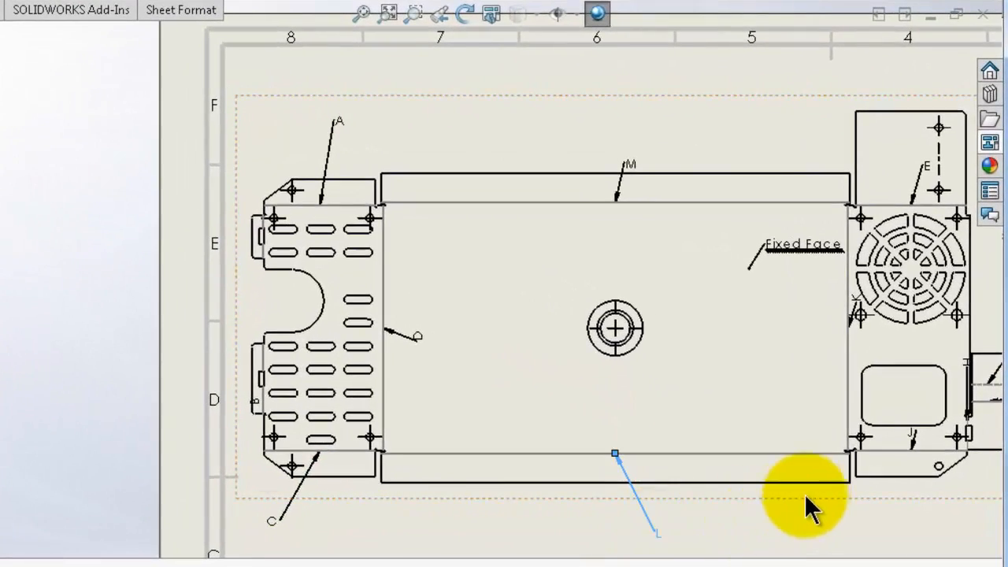
Pull bend tag J below the lower flange of the fan panel and tag F below the small side tab.
scroll(807, 493, "up", 1)
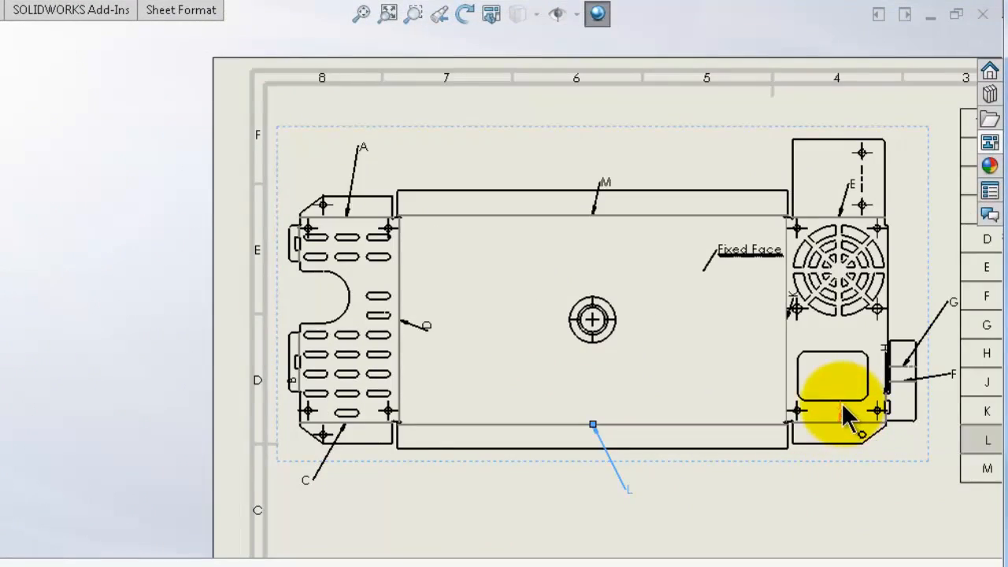
left_click_drag(841, 404, 852, 488)
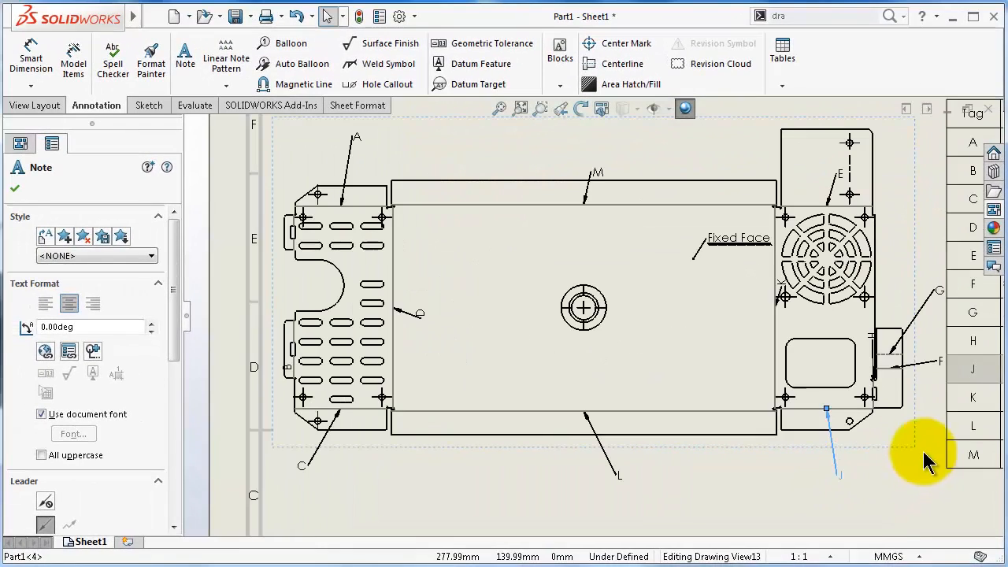
left_click_drag(940, 362, 935, 411)
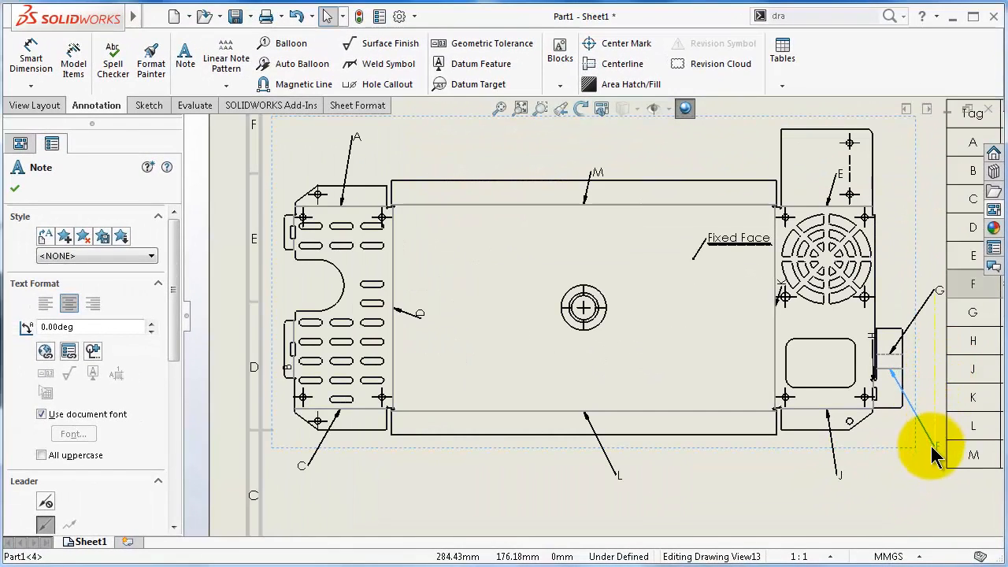
left_click_drag(926, 458, 927, 465)
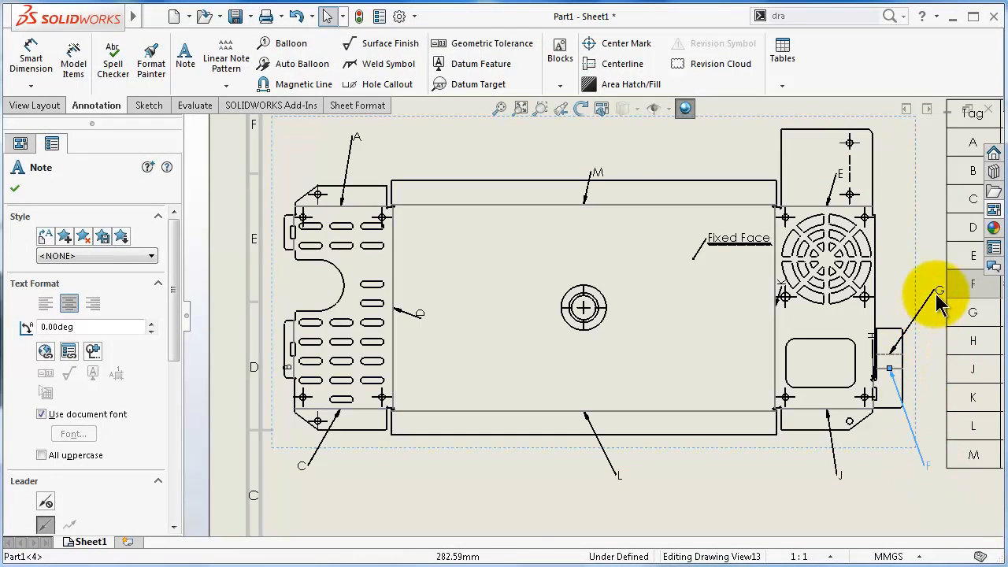
Move bend tag G down beside the small side tab, E rightward past the fan panel, M up-right, and the Fixed Face note left.
left_click_drag(936, 293, 932, 348)
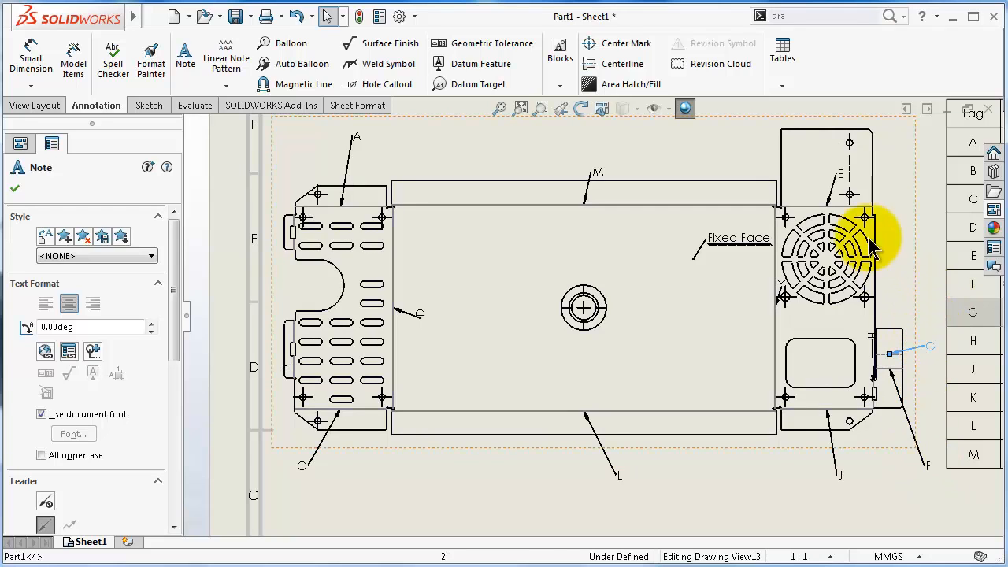
left_click_drag(840, 173, 896, 189)
left_click_drag(594, 170, 634, 153)
scroll(634, 264, "up", 1)
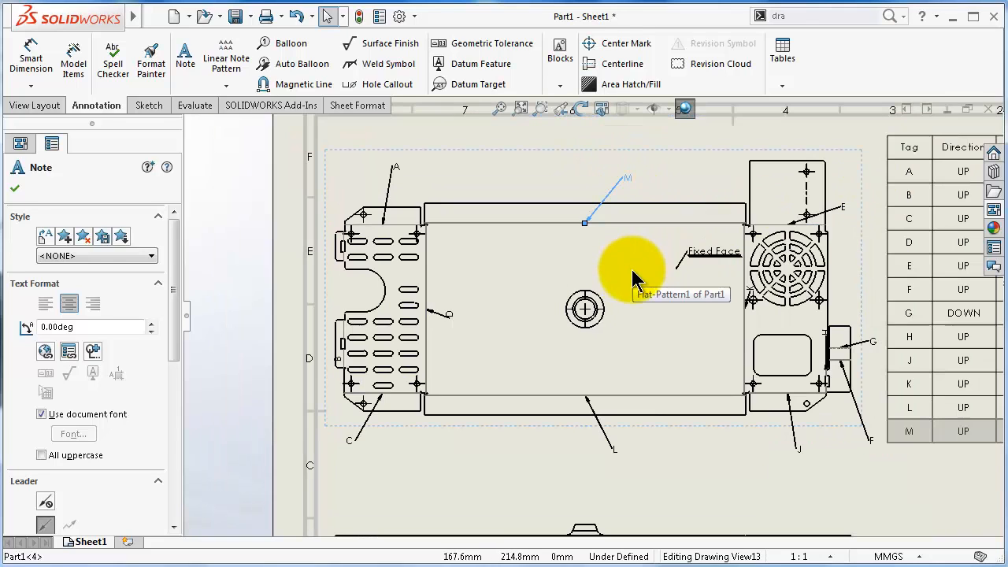
left_click_drag(703, 262, 641, 263)
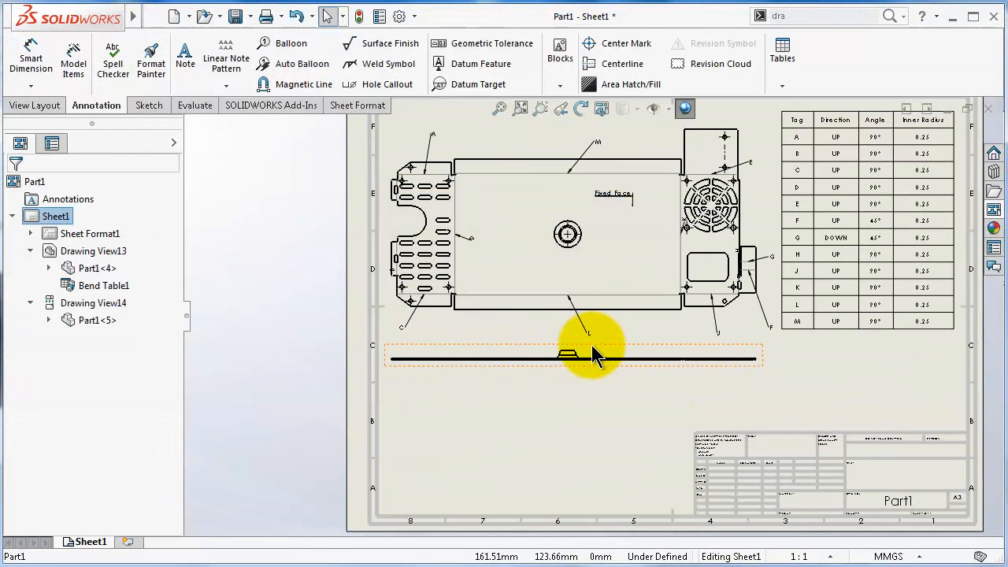
Start a punch table with the lower central flange's outer edge as X axis and the lower left tab's outer edge as Y axis.
scroll(595, 358, "down", 3)
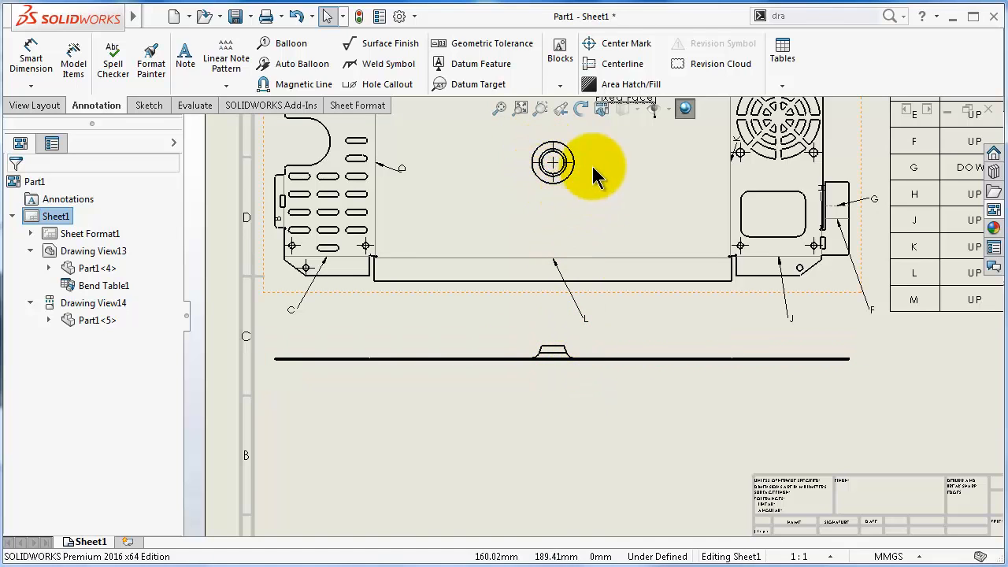
scroll(683, 248, "up", 2)
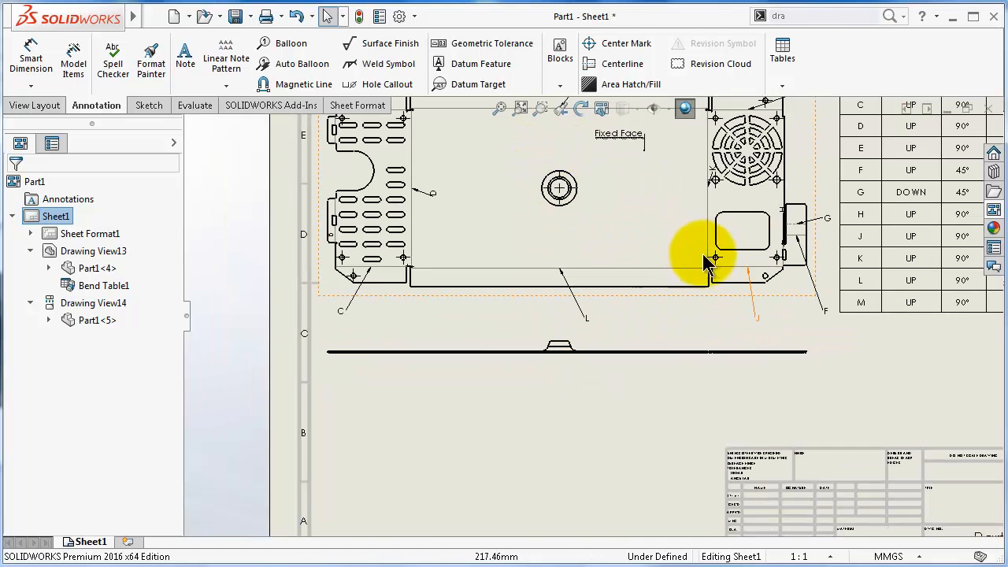
scroll(826, 338, "up", 3)
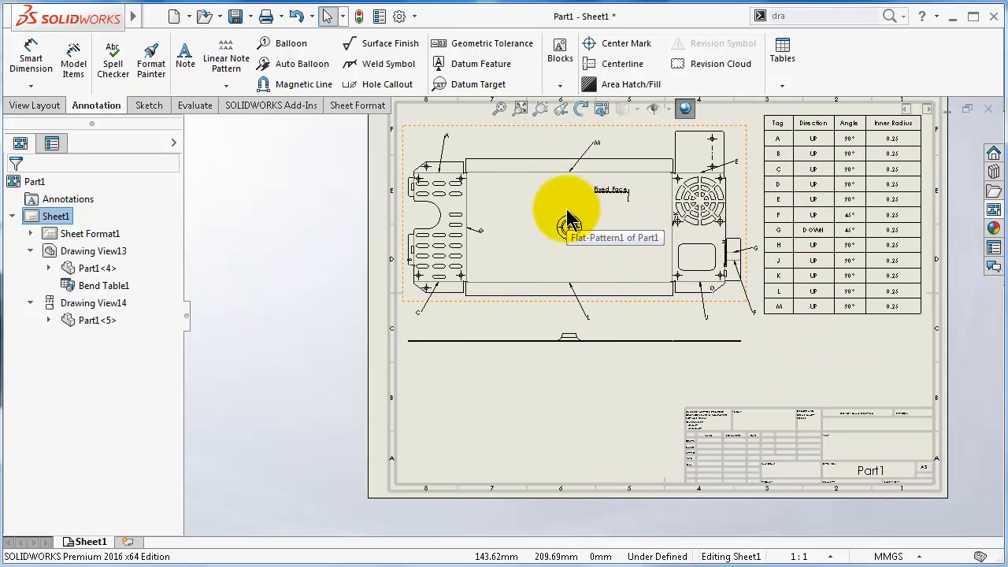
left_click(782, 87)
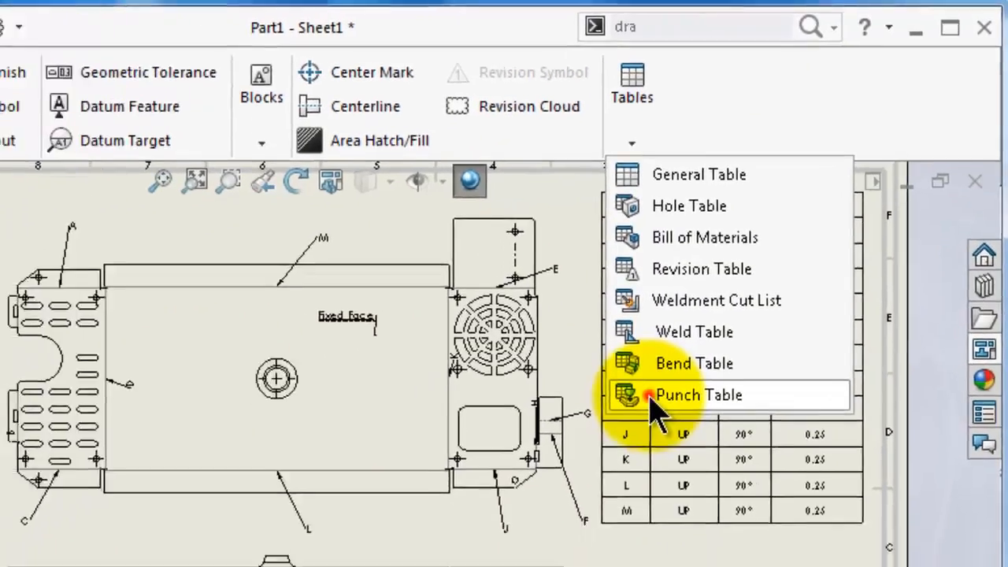
left_click(616, 437)
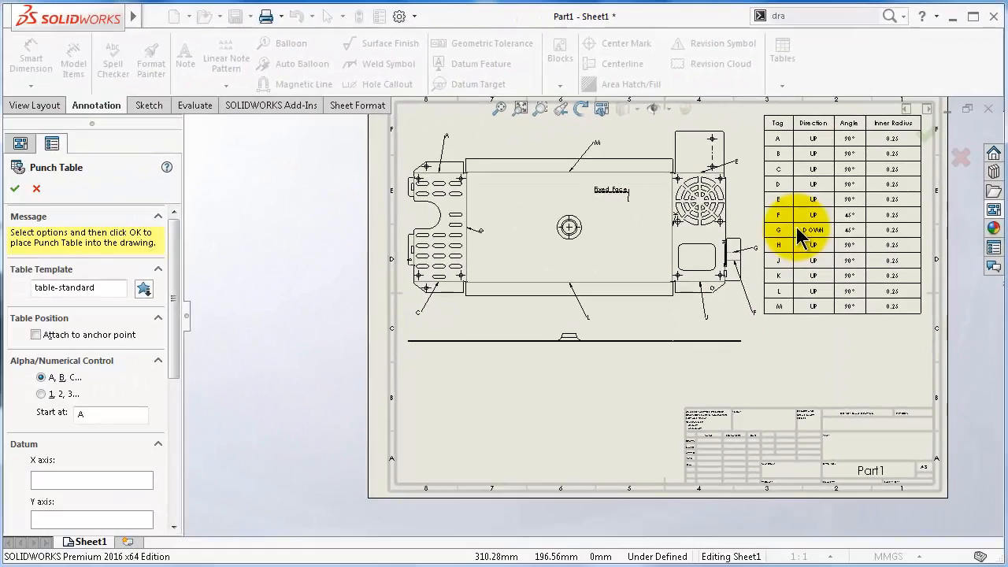
left_click_drag(173, 254, 173, 360)
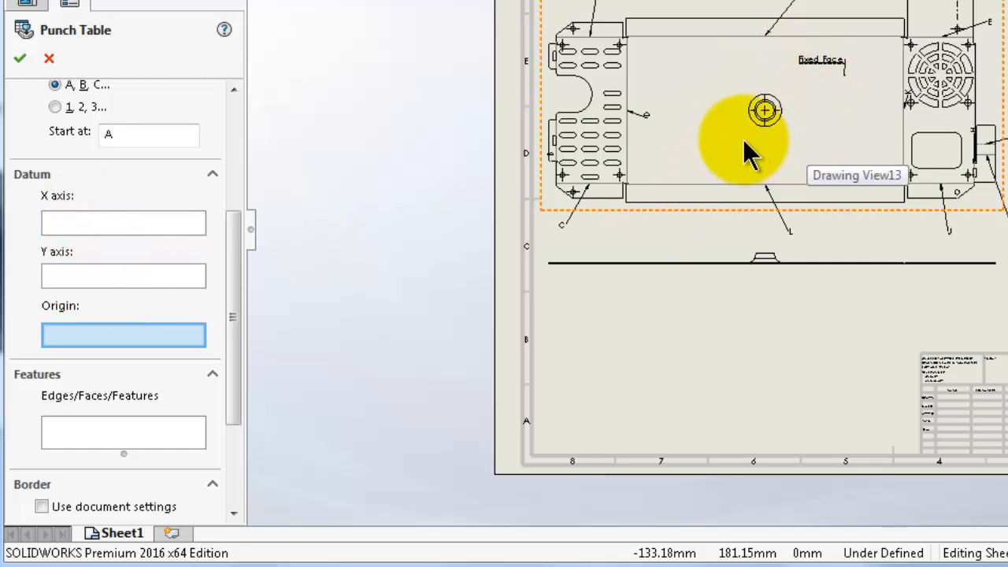
scroll(745, 124, "up", 5)
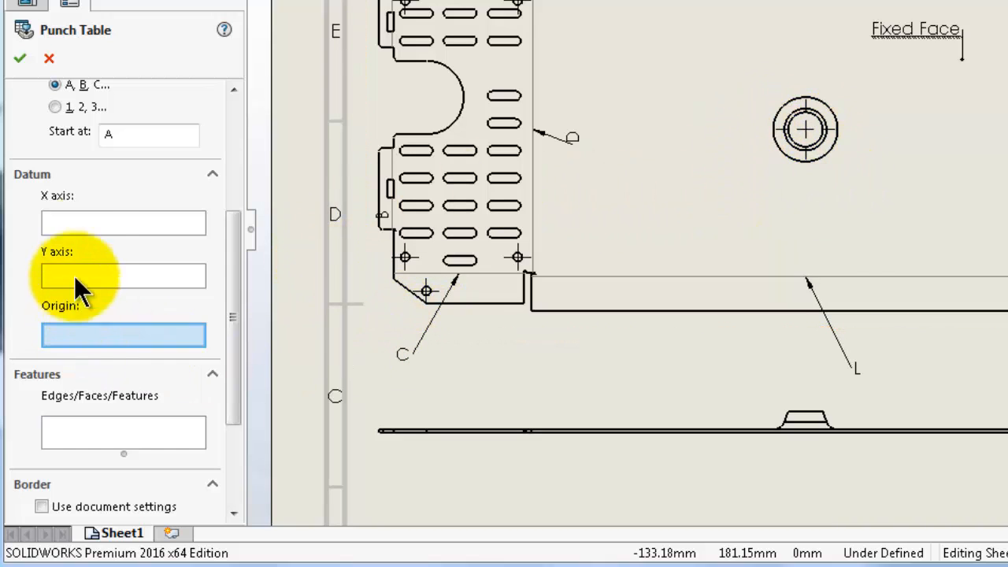
left_click(86, 223)
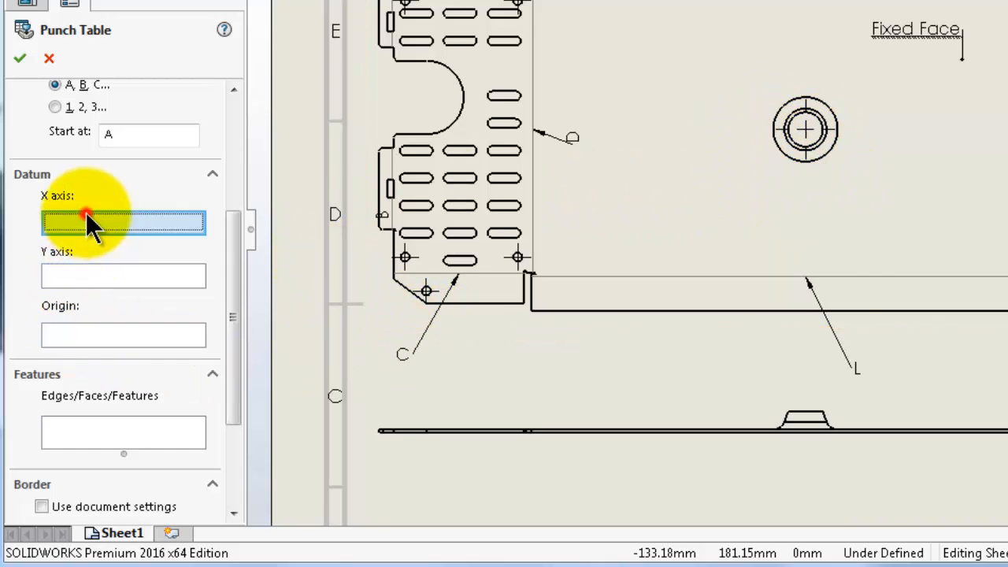
left_click(567, 311)
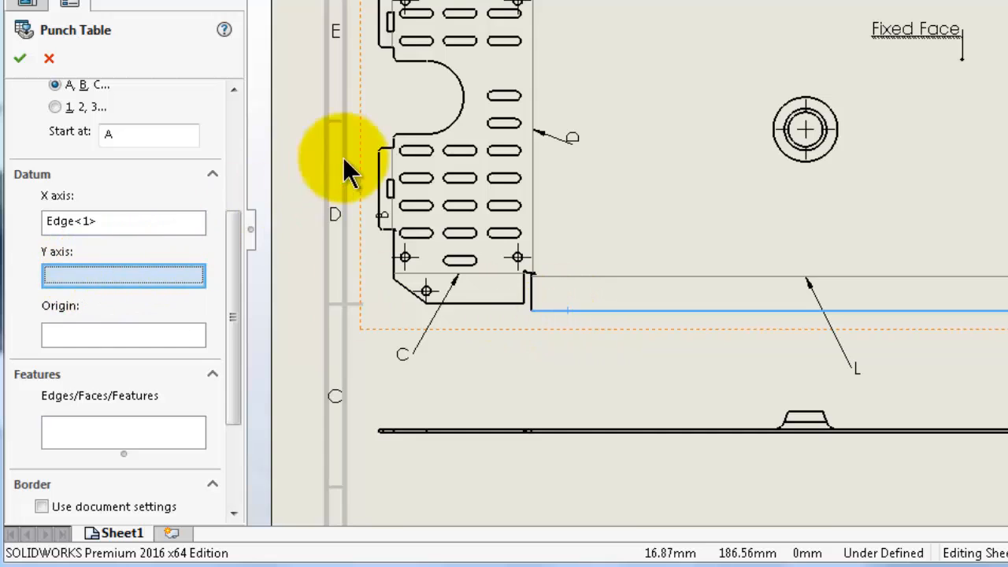
scroll(394, 165, "down", 5)
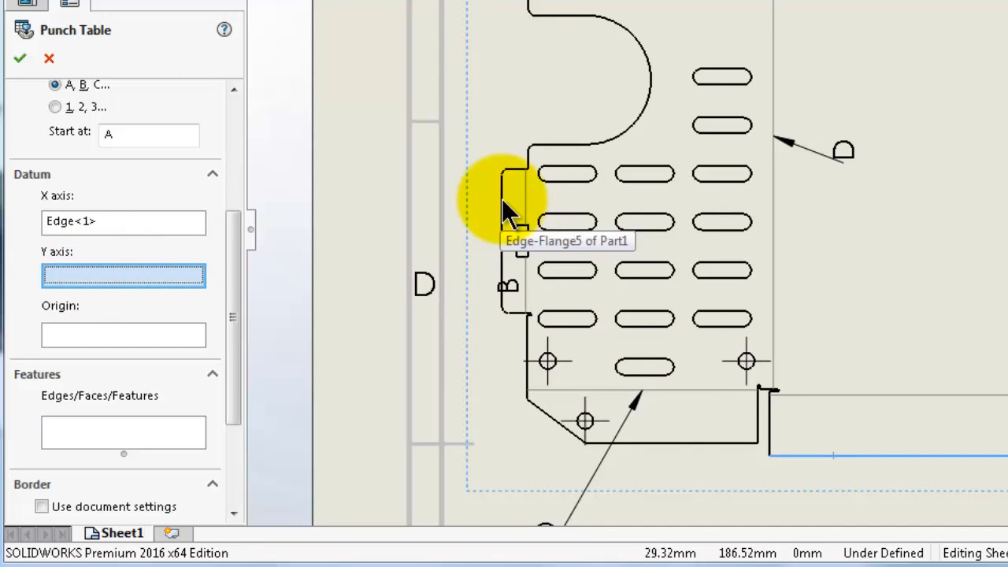
left_click(504, 211)
scroll(574, 371, "up", 3)
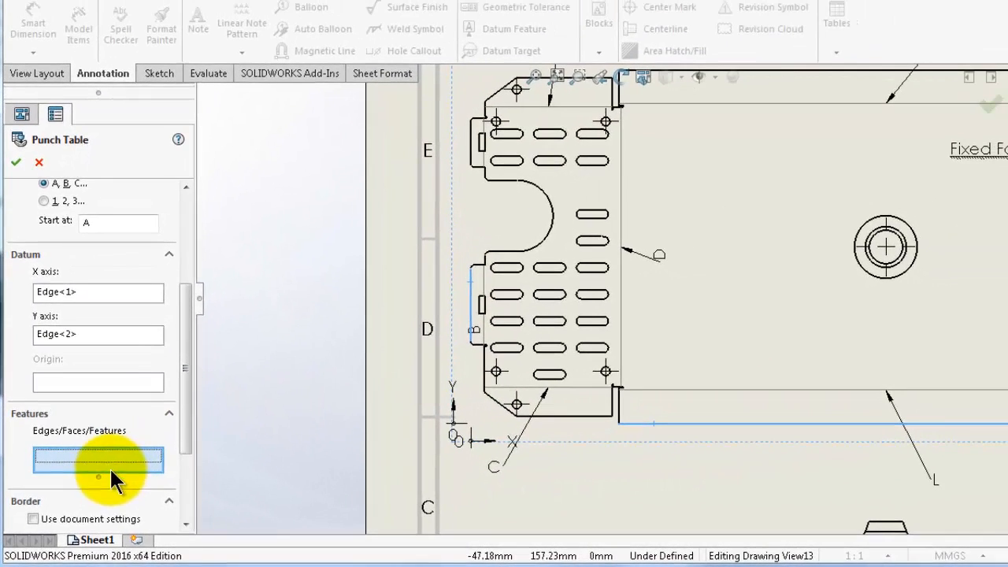
Use the central panel face as the punch table's feature source and place the table between the side view and the title block.
left_click(786, 241)
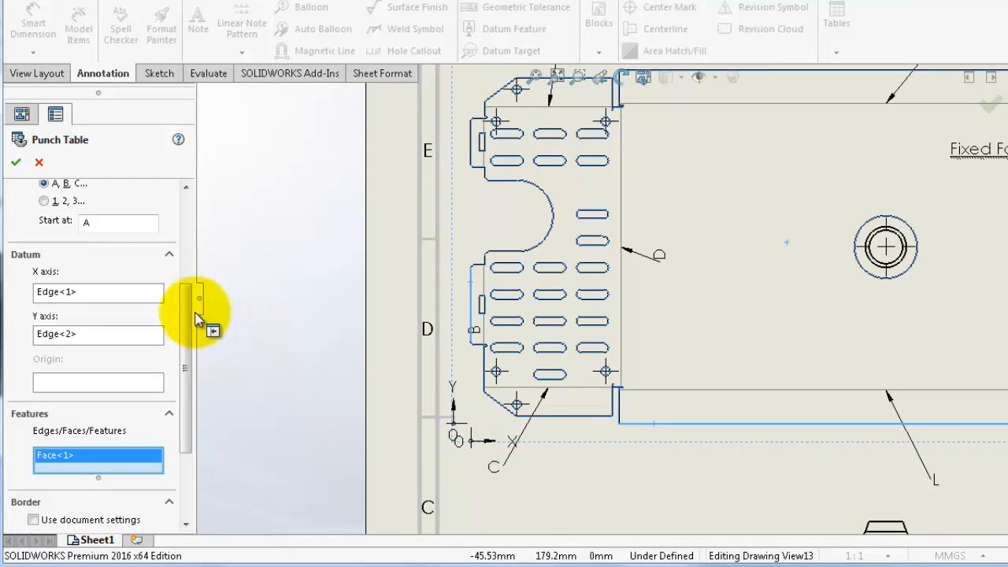
left_click_drag(184, 333, 193, 241)
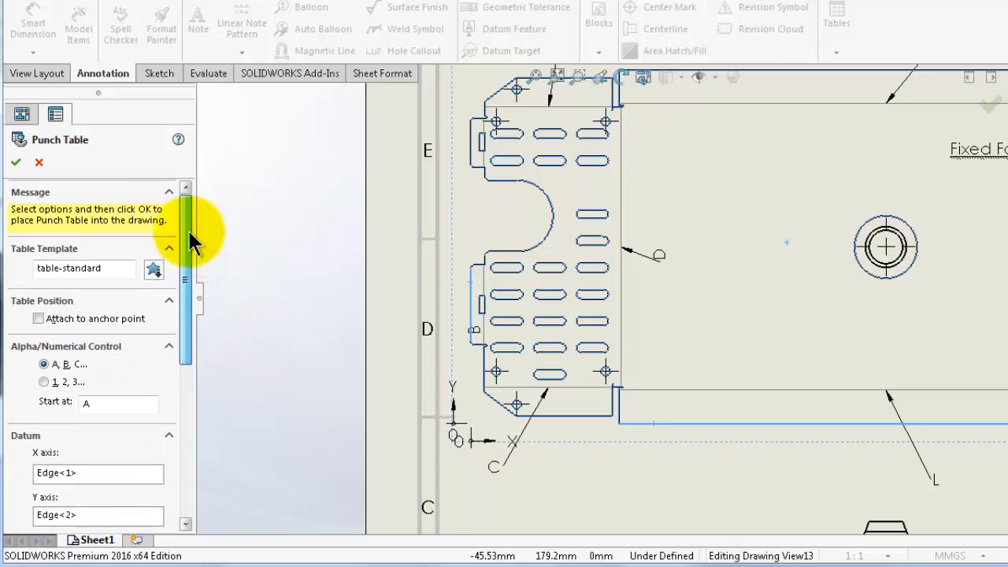
left_click(17, 162)
scroll(728, 331, "up", 4)
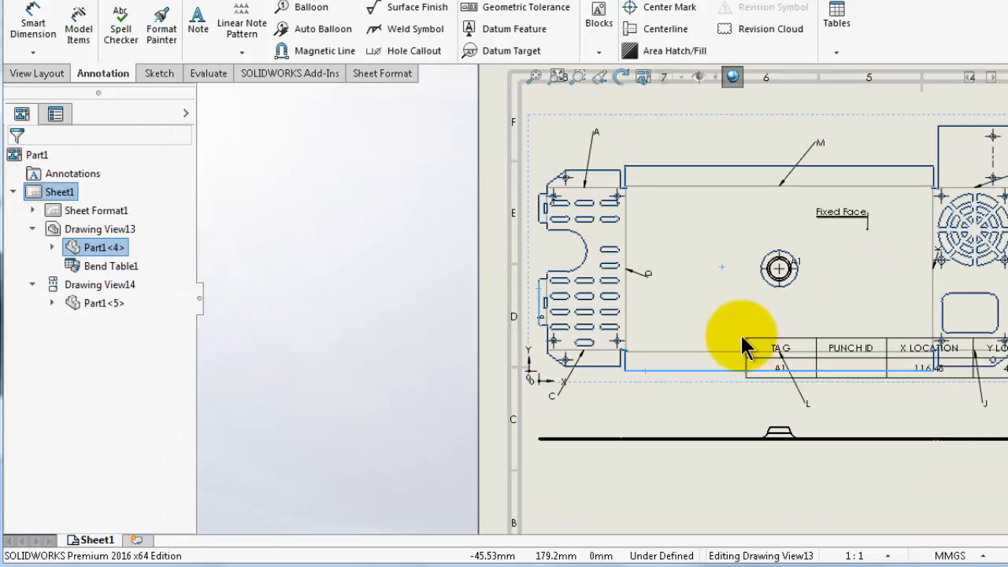
left_click(777, 394)
scroll(780, 422, "up", 2)
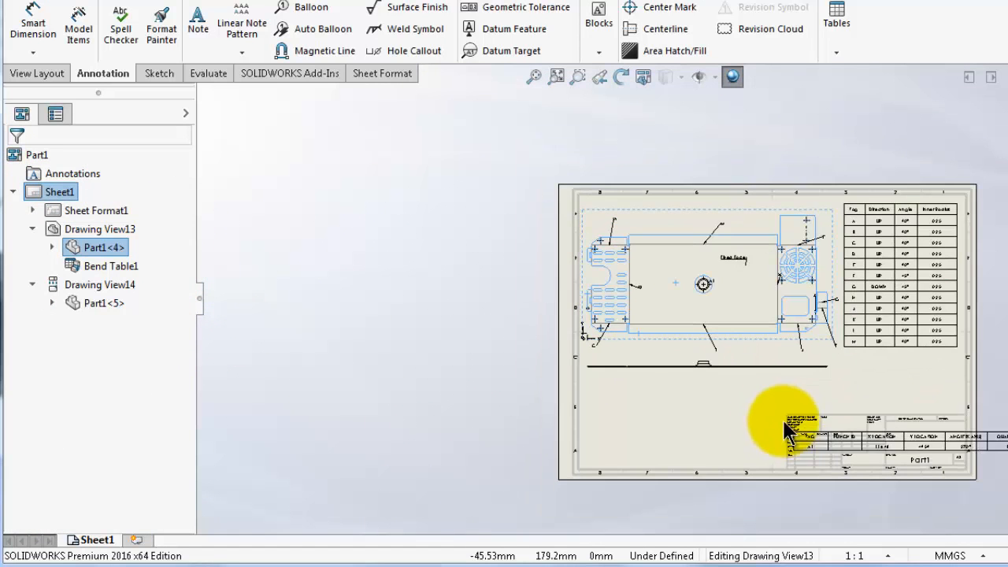
scroll(724, 381, "down", 2)
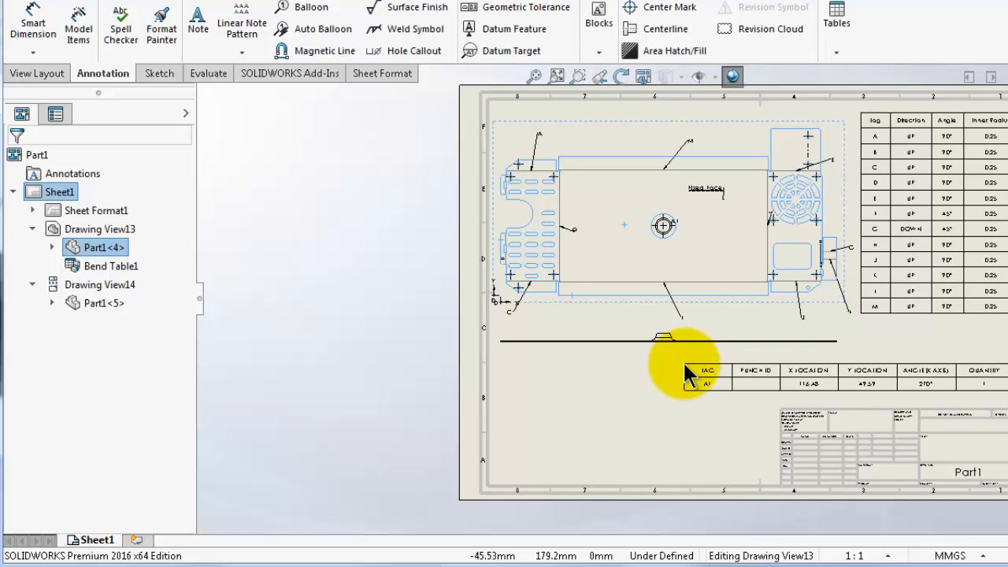
left_click(682, 360)
Move punch tag A1 away from the central round form, slightly down and to the right.
scroll(739, 379, "down", 4)
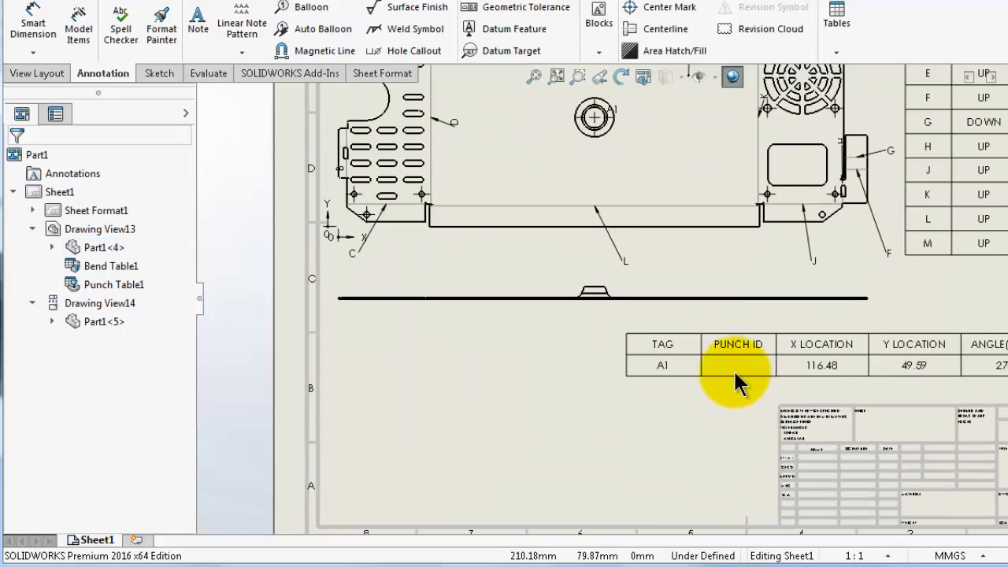
scroll(612, 228, "up", 3)
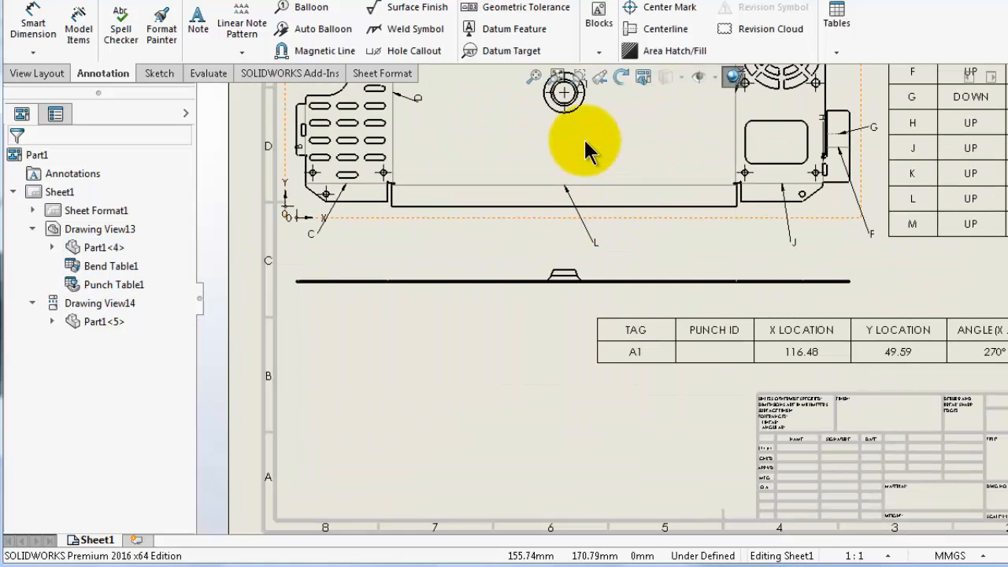
scroll(595, 138, "down", 3)
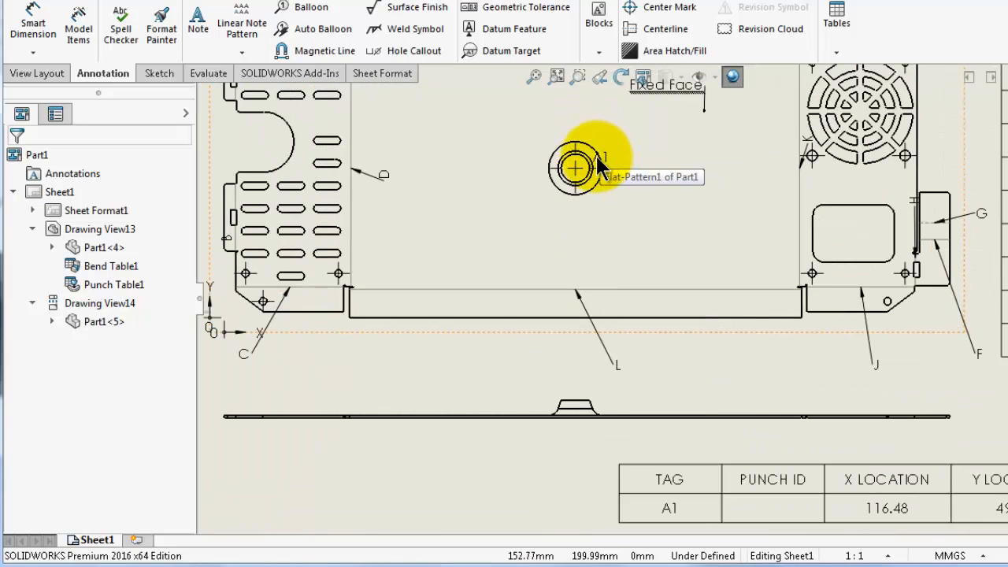
left_click(598, 157)
left_click(633, 189)
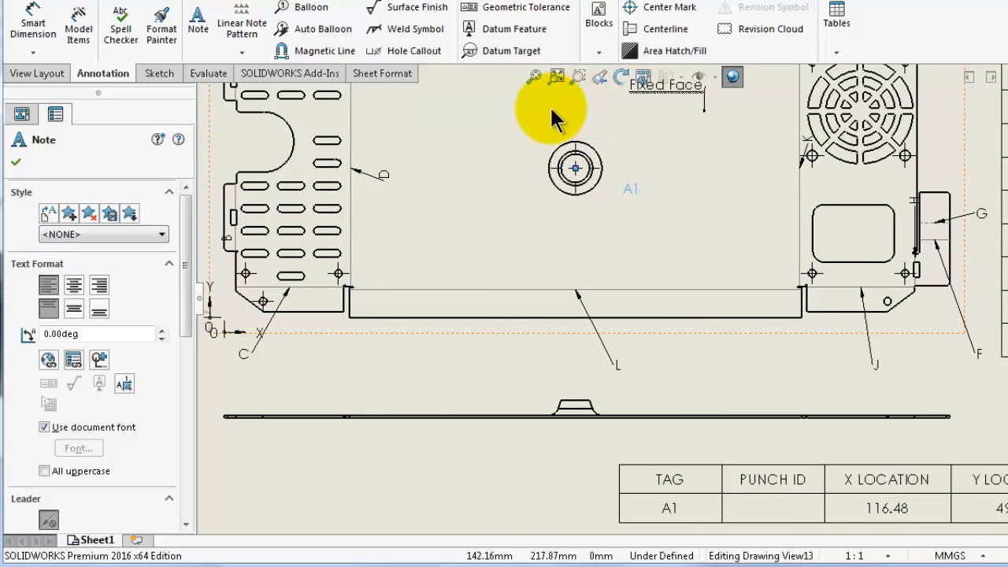
Examine the punch table's X and Y location, angle and quantity entries together with the datum origin of the flat pattern view.
left_click(870, 483)
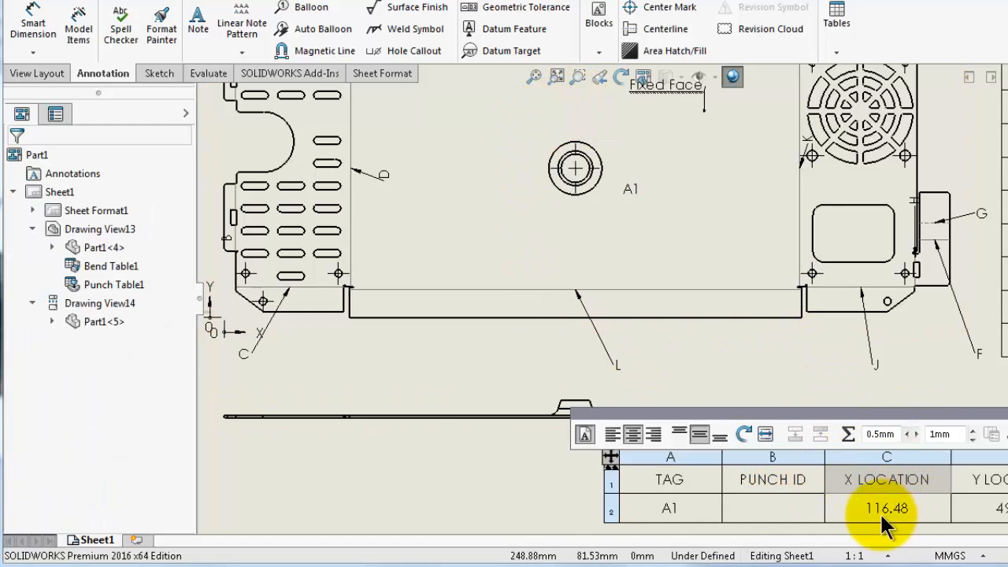
scroll(256, 338, "up", 1)
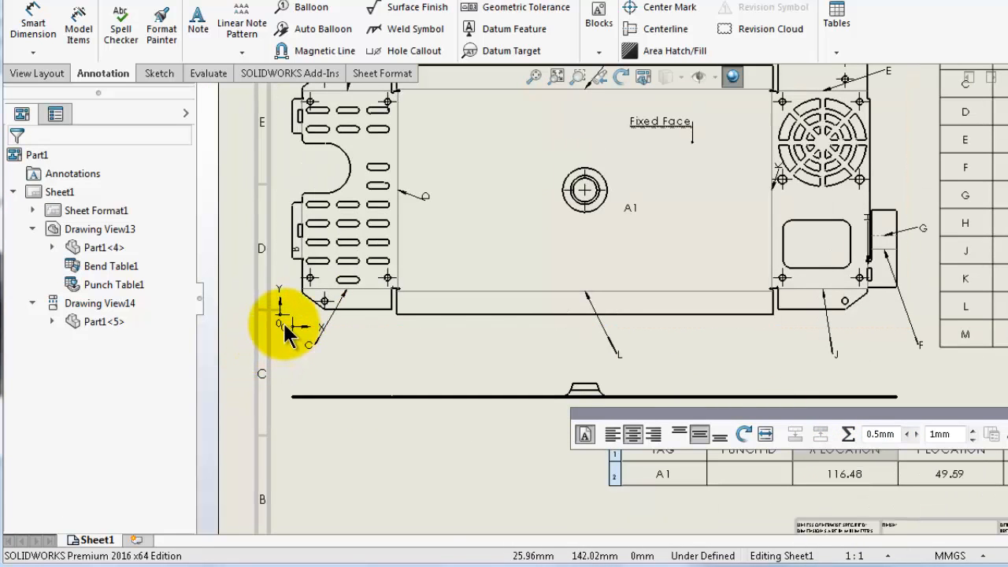
left_click(282, 316)
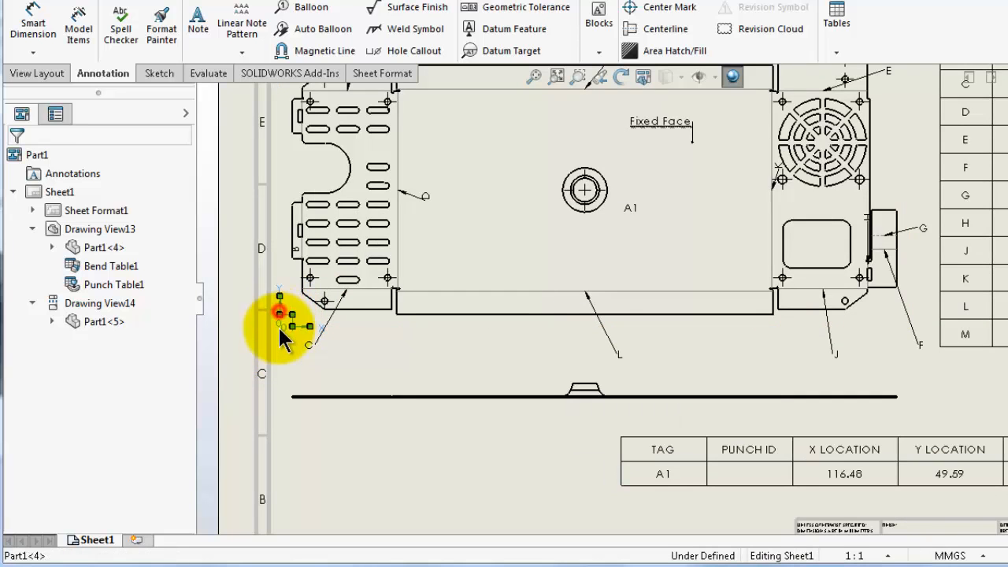
left_click(934, 471)
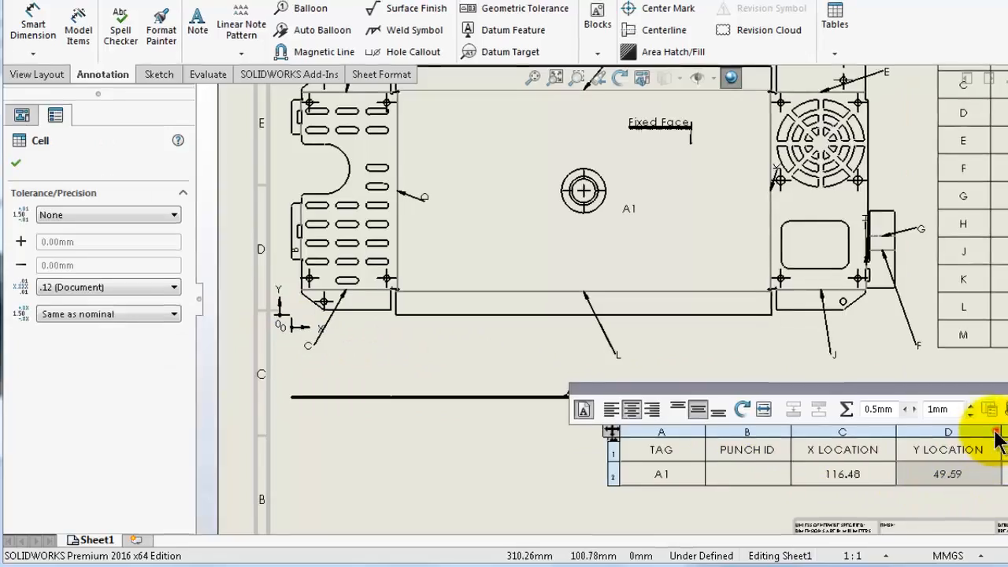
left_click(948, 432)
left_click(966, 483)
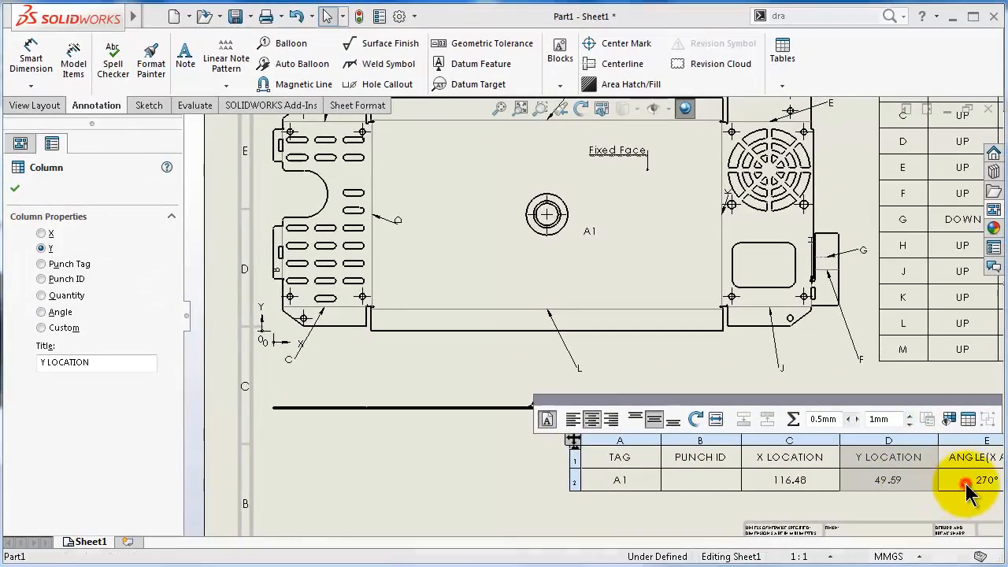
scroll(961, 480, "up", 2)
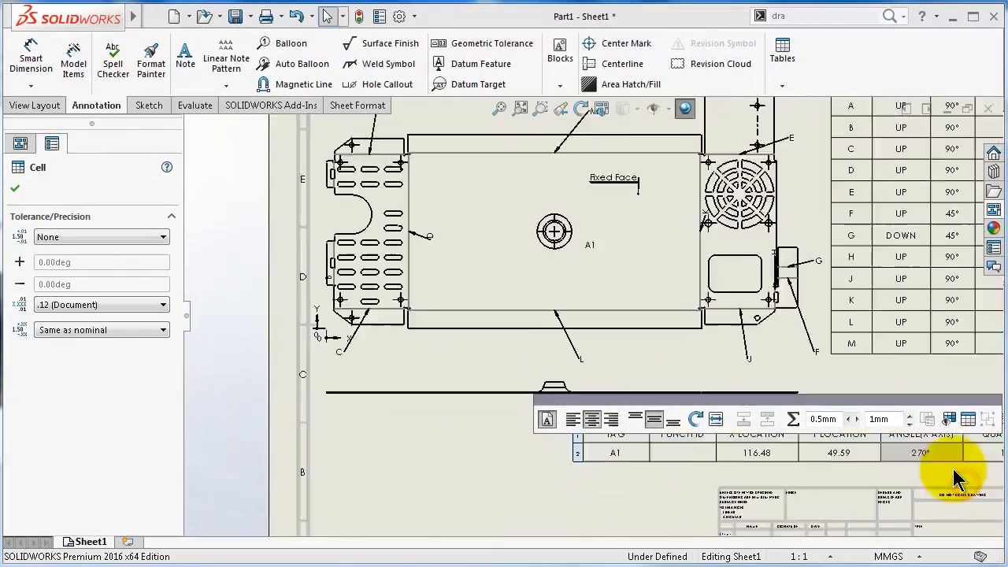
left_click(913, 379)
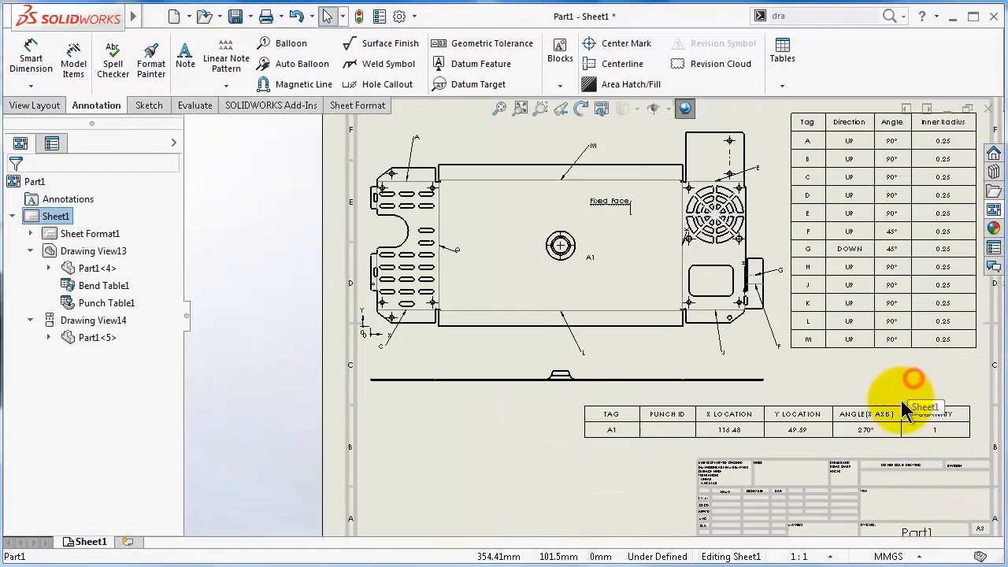
left_click(935, 432)
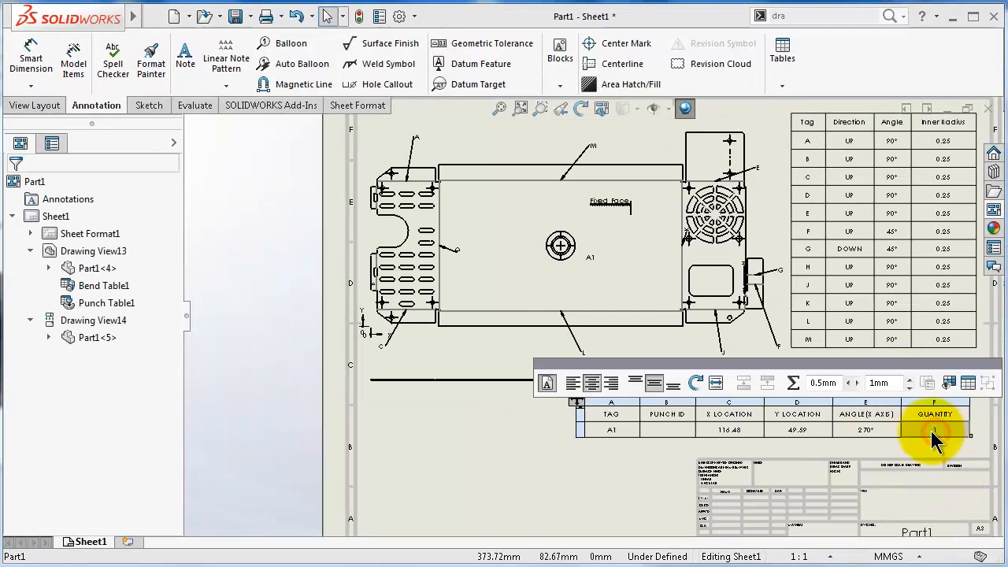
left_click(838, 447)
Dimension the diameters of the outer and inner circles of the central round form in the flat pattern view.
scroll(603, 277, "down", 4)
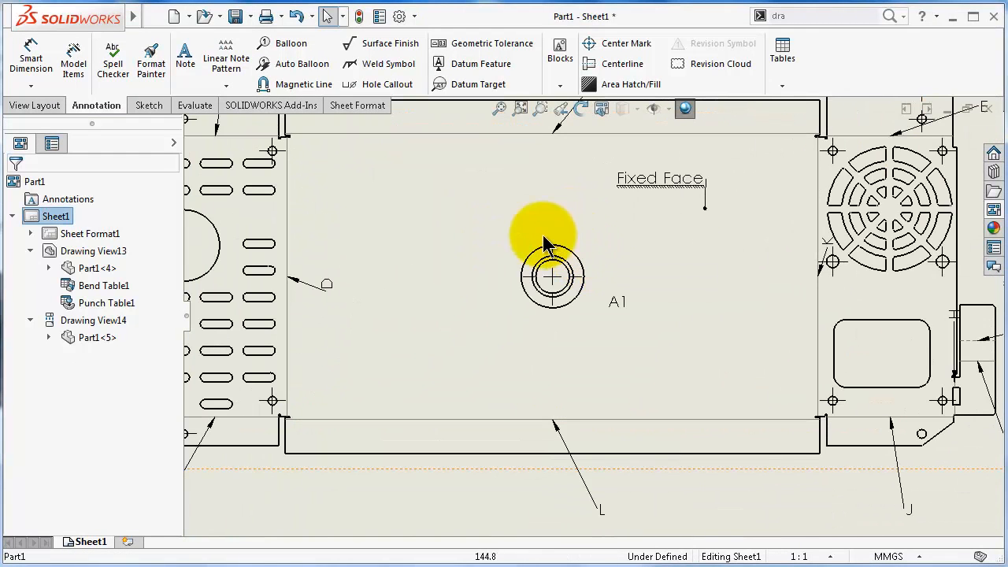
left_click(31, 60)
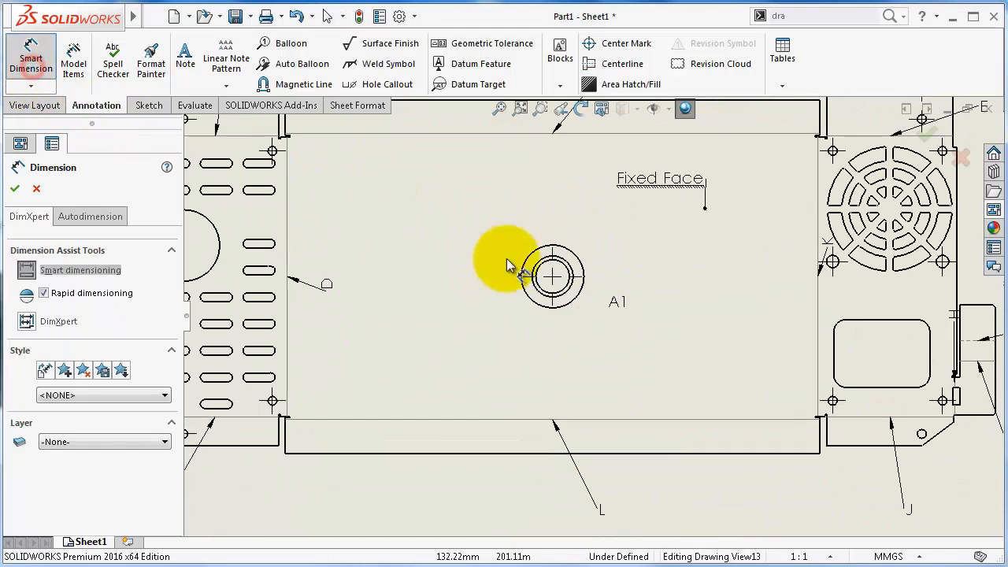
left_click(559, 249)
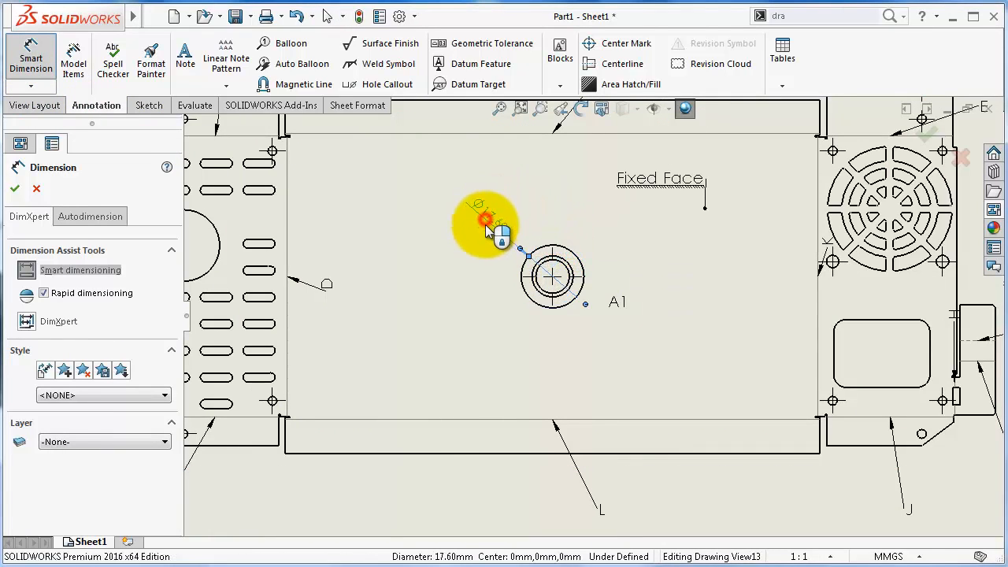
left_click(486, 226)
left_click(561, 293)
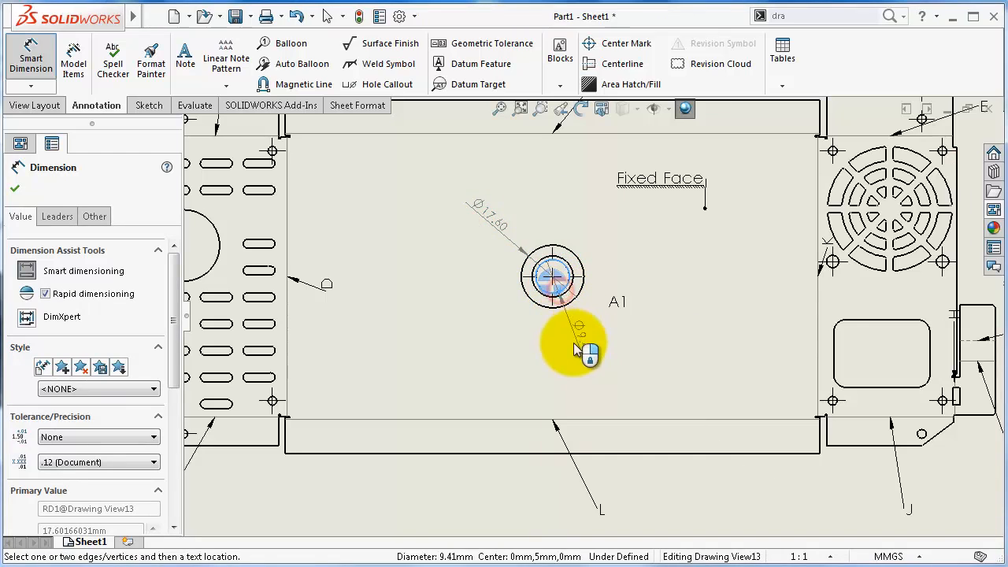
left_click(603, 354)
scroll(667, 406, "down", 2)
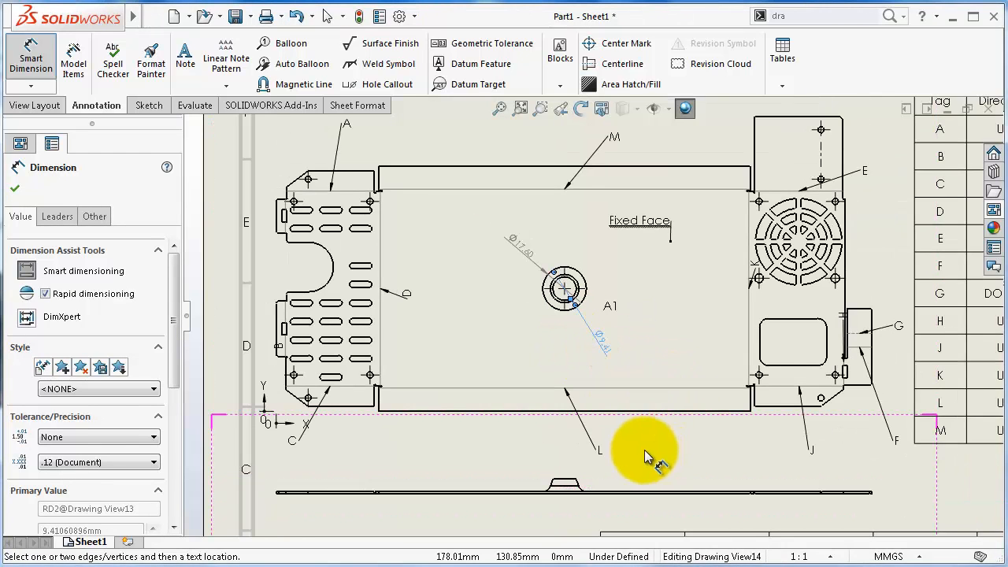
Insert model dimensions, including those not marked for drawing, from the entire model into all views.
scroll(667, 405, "down", 3)
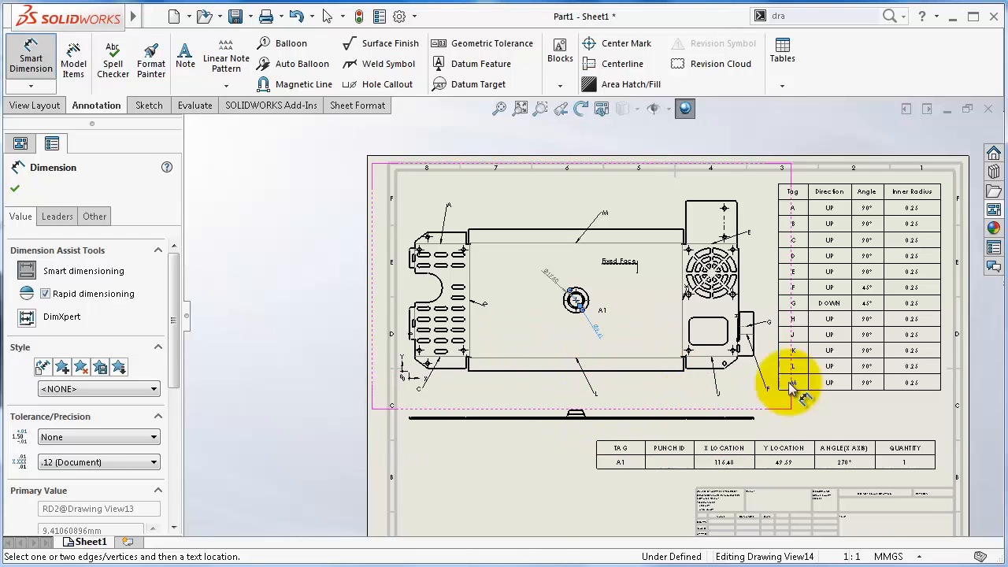
left_click(74, 64)
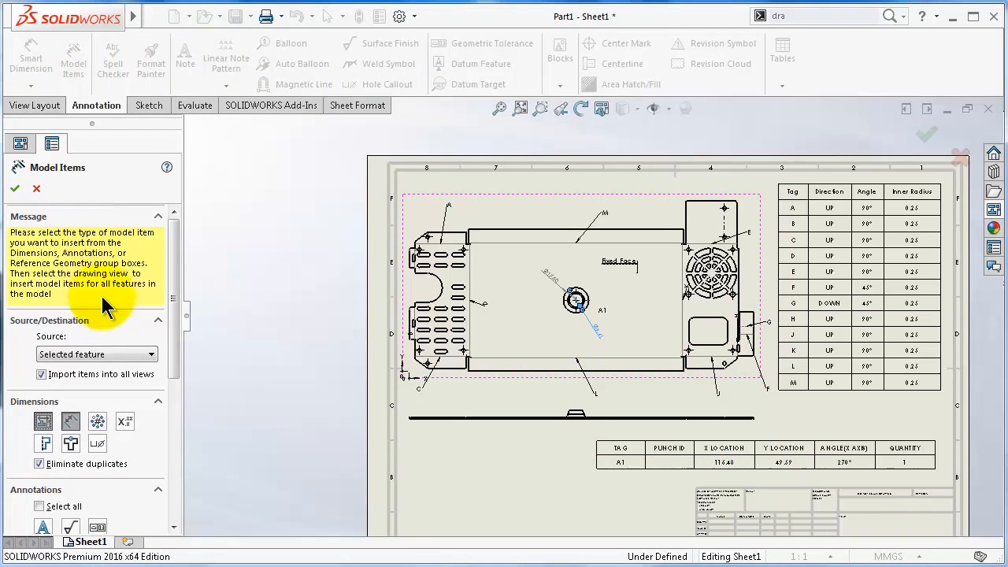
left_click_drag(174, 230, 175, 293)
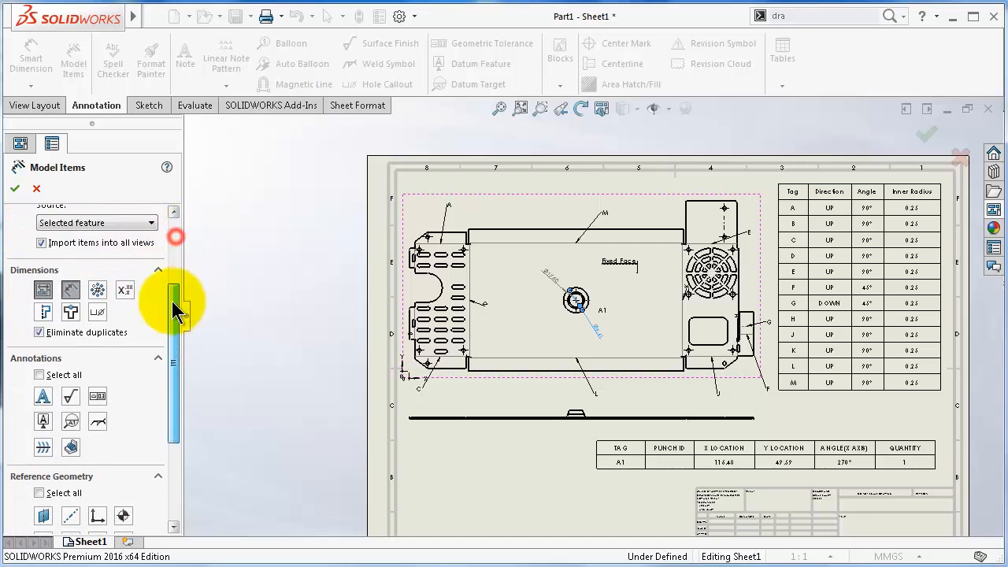
left_click(71, 293)
left_click(14, 189)
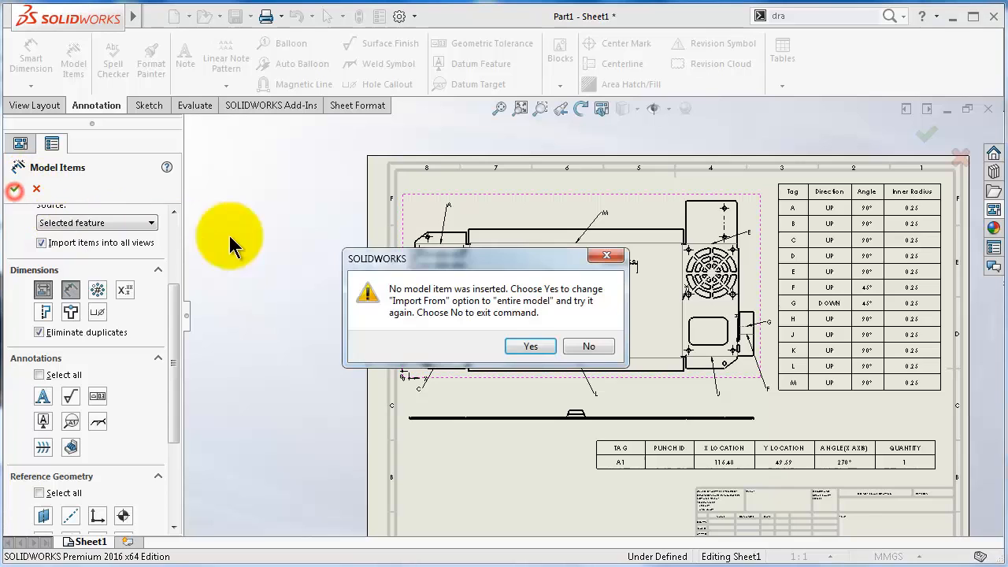
left_click(531, 347)
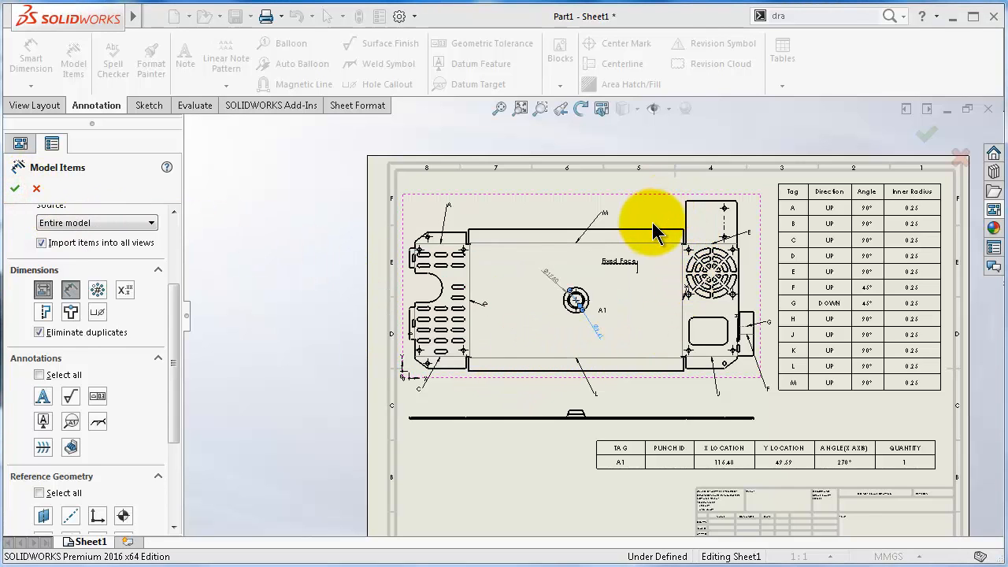
Move the 150 dimension above the upper flange and the R2 and 4.32 dimensions clear of the flat pattern's outline.
scroll(591, 213, "down", 3)
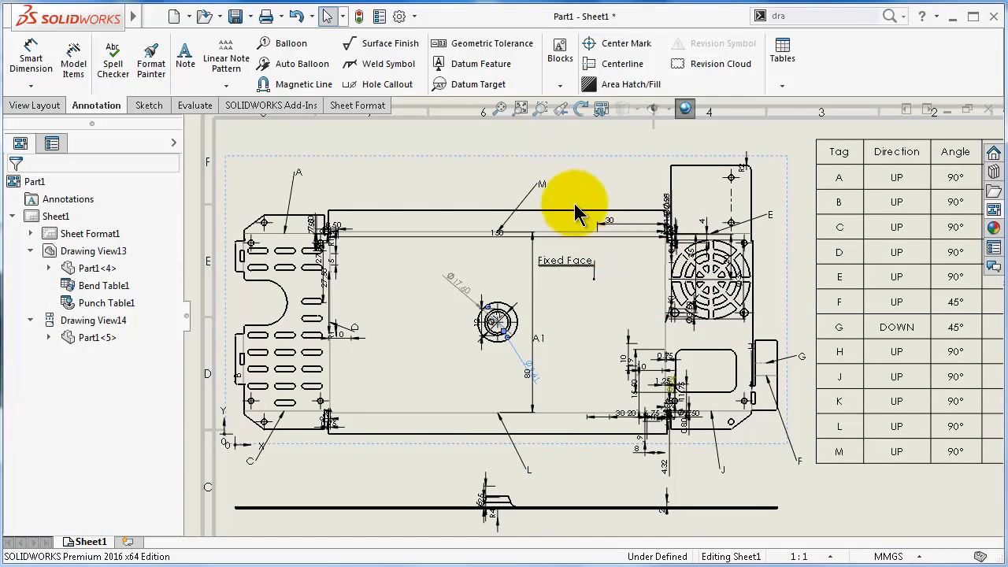
scroll(567, 207, "down", 2)
left_click_drag(473, 270, 446, 171)
left_click(709, 223)
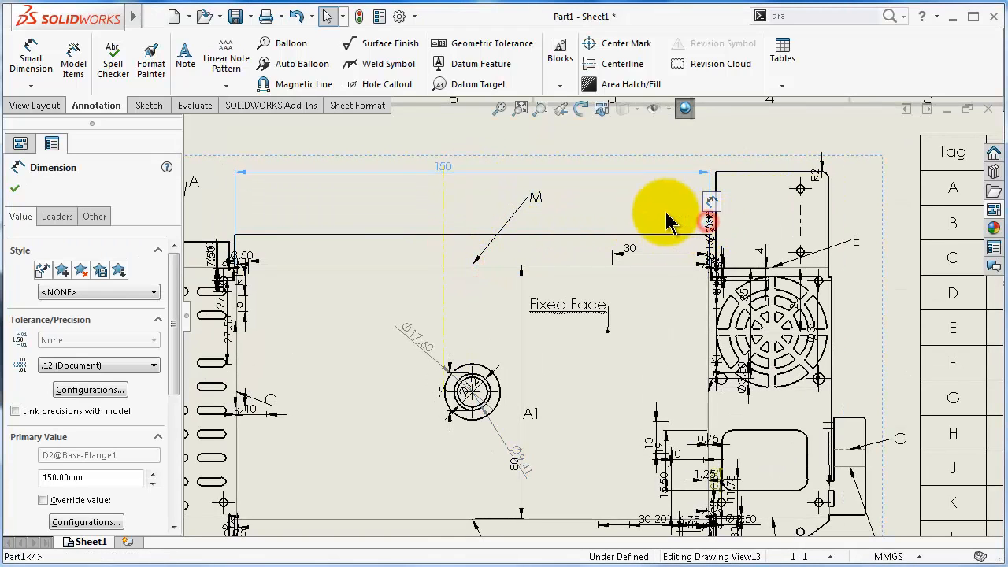
left_click_drag(815, 175, 845, 183)
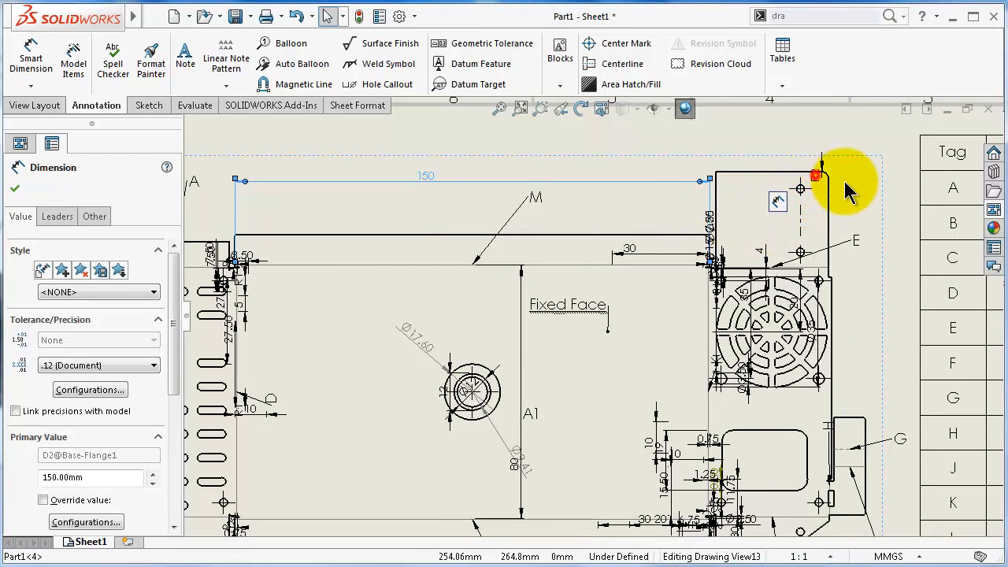
left_click(839, 163)
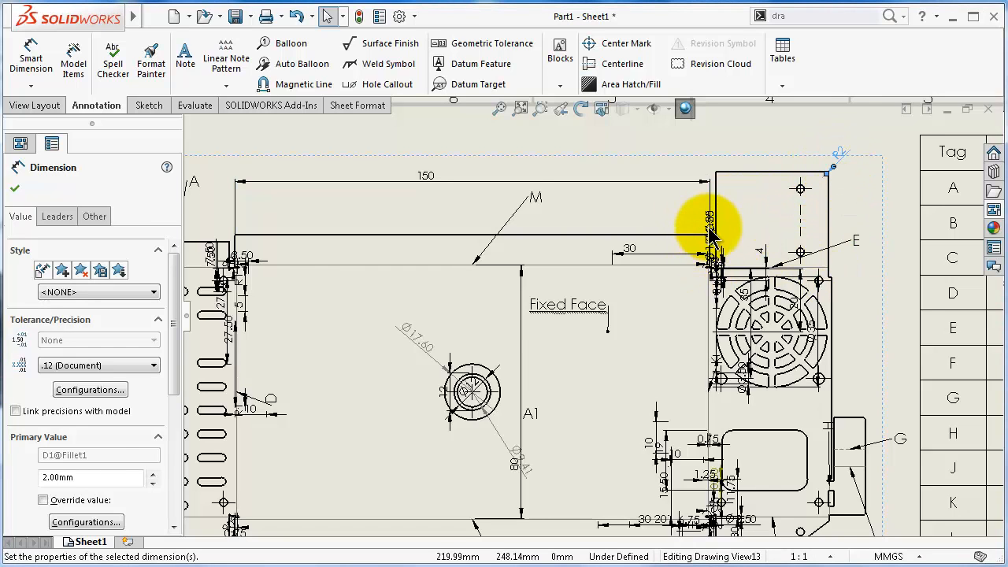
left_click_drag(705, 226, 686, 218)
scroll(835, 424, "up", 2)
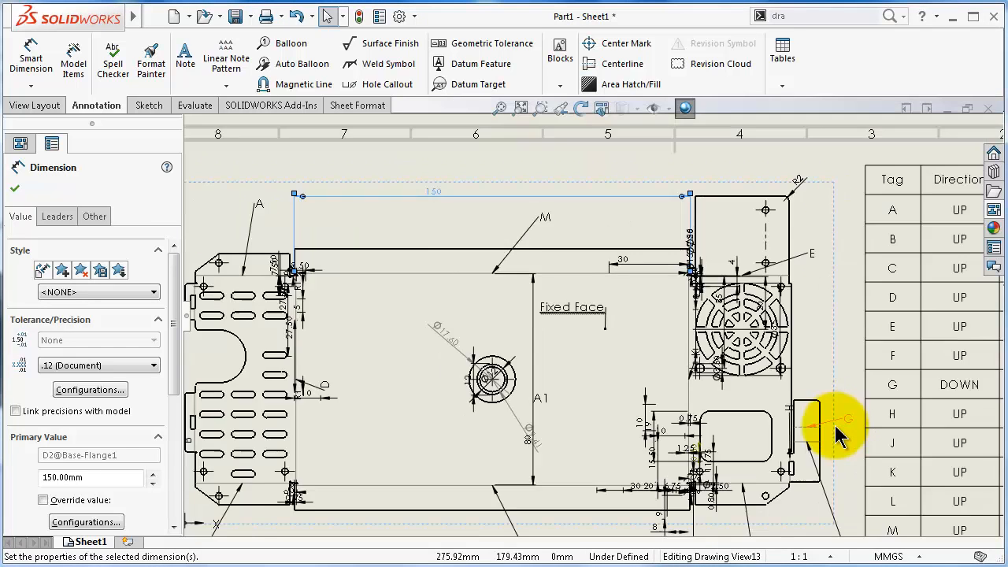
scroll(754, 457, "down", 2)
left_click(634, 509)
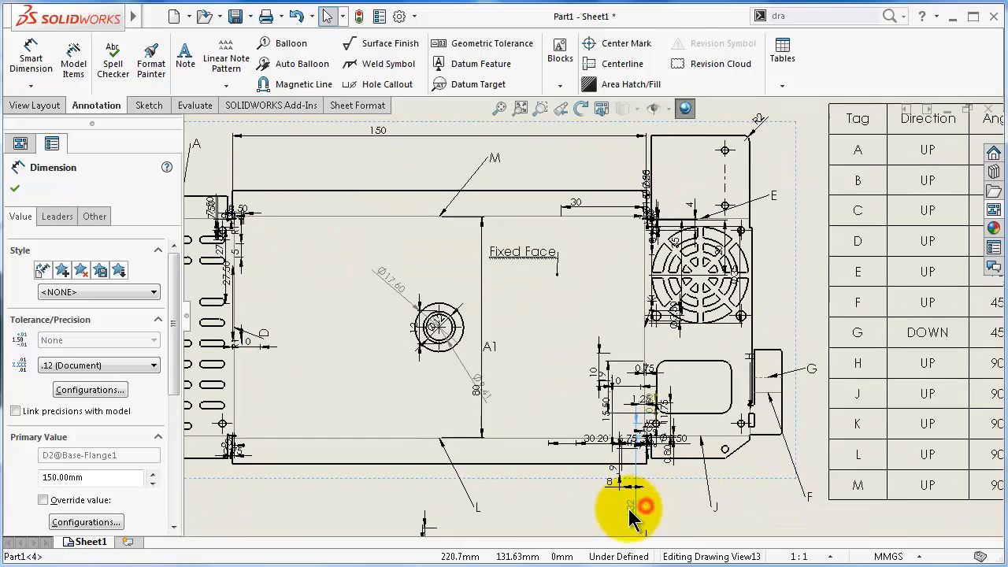
left_click(657, 516)
scroll(653, 450, "up", 2)
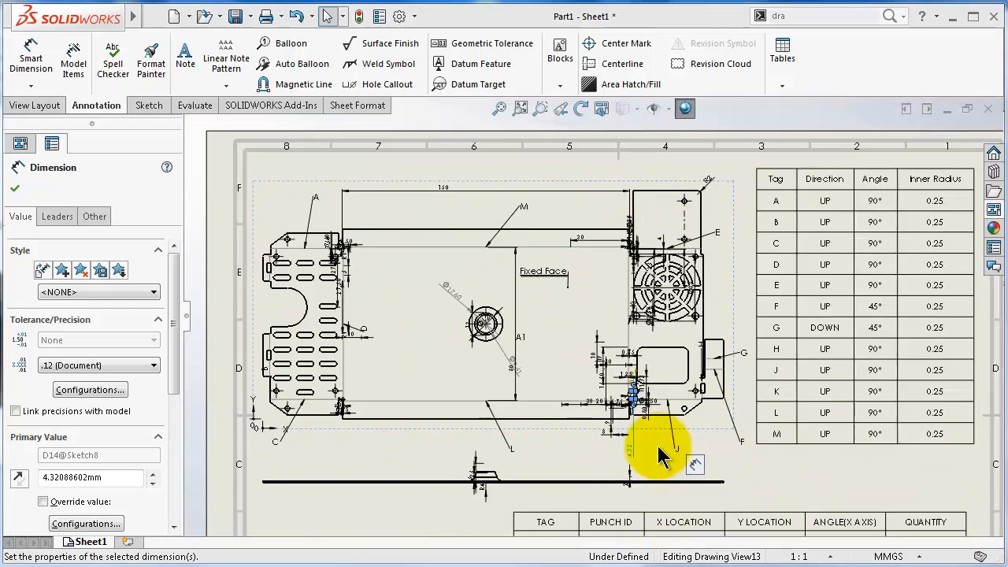
Spread out the side view's form dimensions, with R4 below, 9.25 above and the 5 mm height beside the form.
scroll(634, 443, "down", 3)
scroll(461, 427, "down", 4)
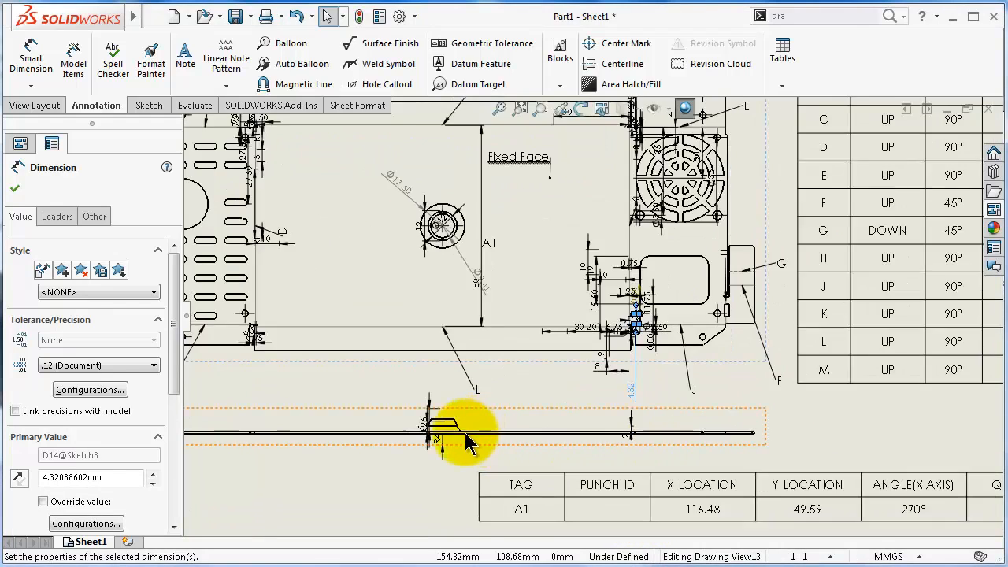
left_click_drag(444, 409, 434, 451)
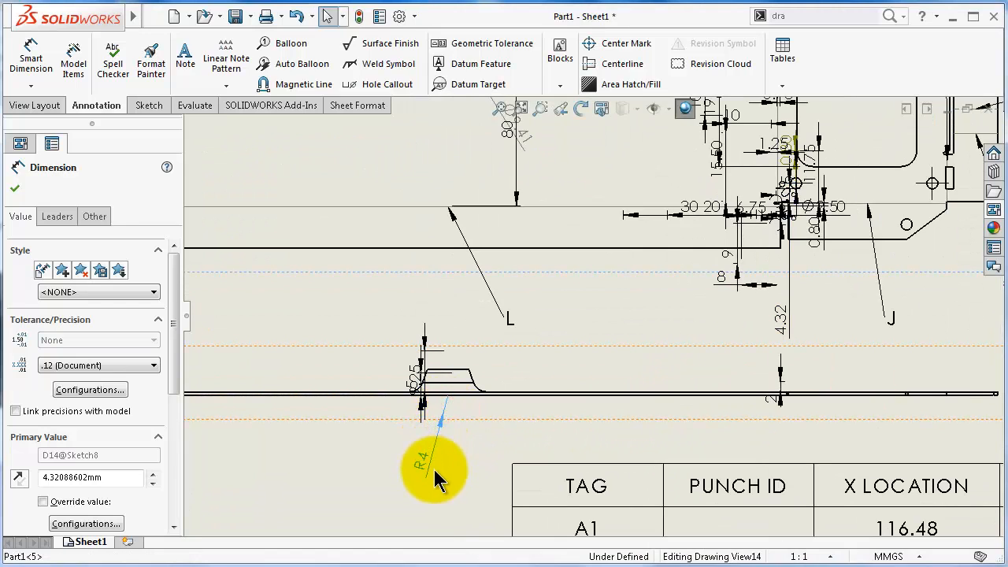
left_click_drag(415, 365, 382, 295)
mouse_move(413, 385)
left_mouse_down()
mouse_move(343, 375)
mouse_move(360, 372)
left_mouse_up()
scroll(366, 376, "up", 4)
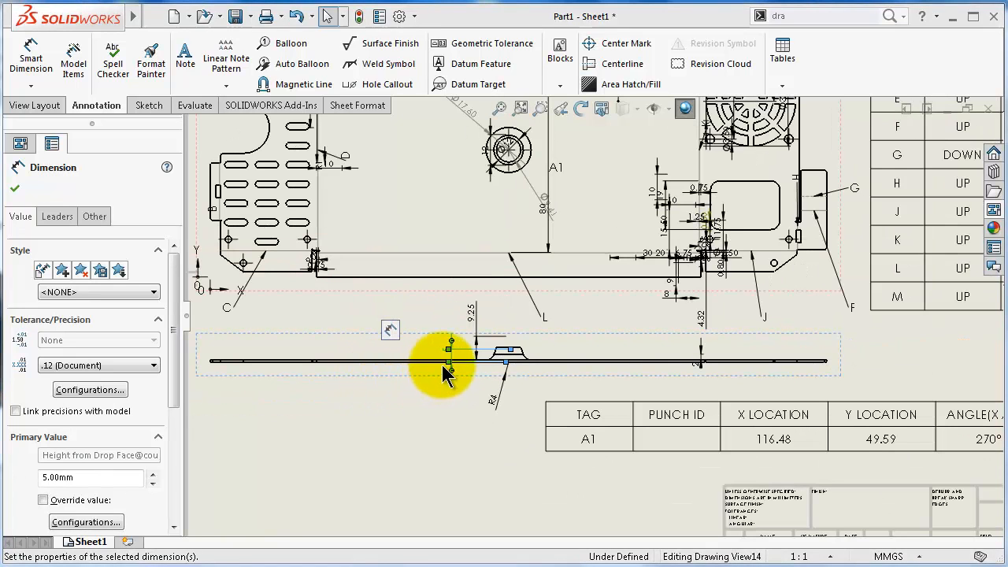
scroll(277, 313, "up", 3)
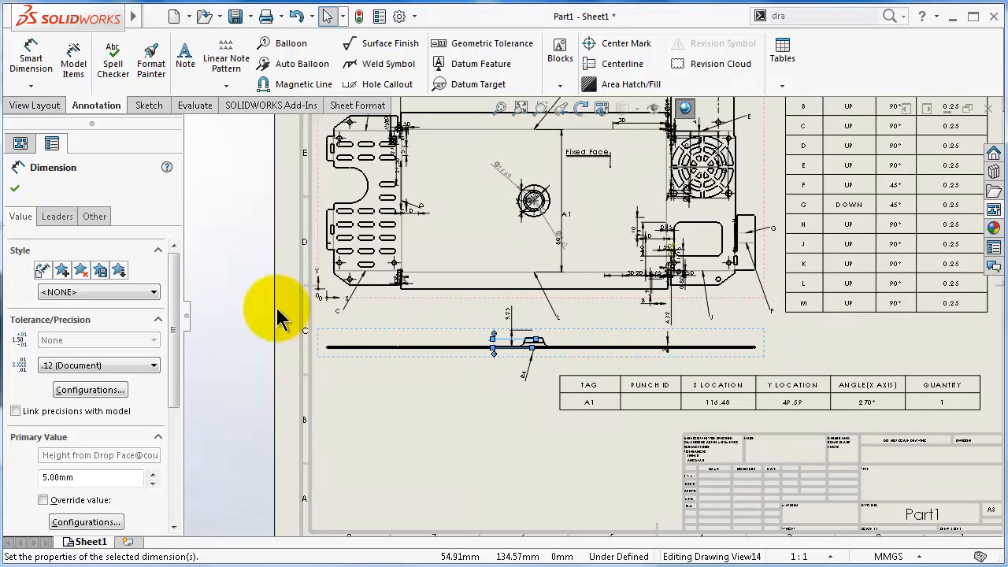
Separate the crowded dimensions near the lower right bend, moving 11.75 and 20 to the left and 30 below the lower flange.
left_click(341, 314)
left_click_drag(357, 314, 358, 315)
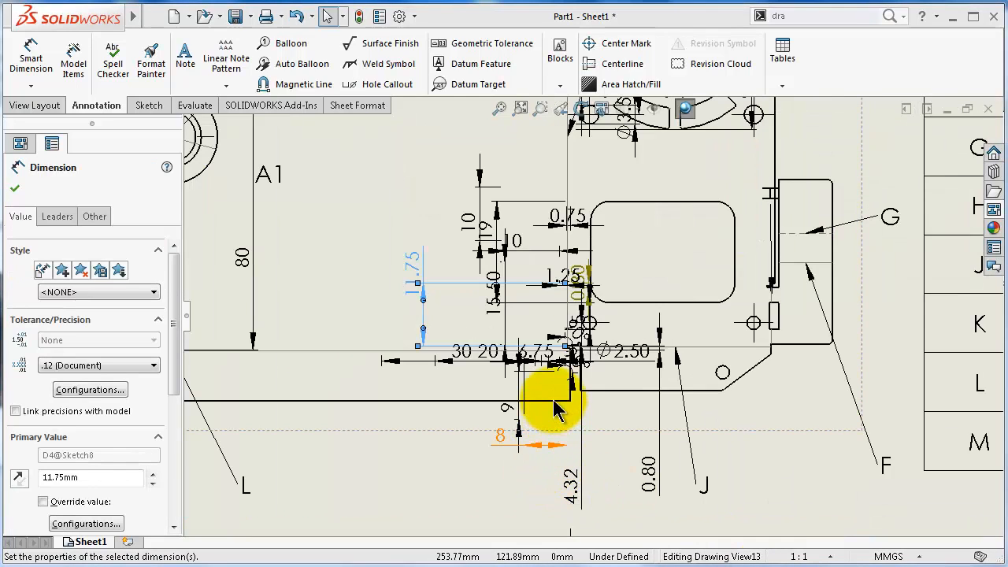
left_click_drag(469, 354, 427, 474)
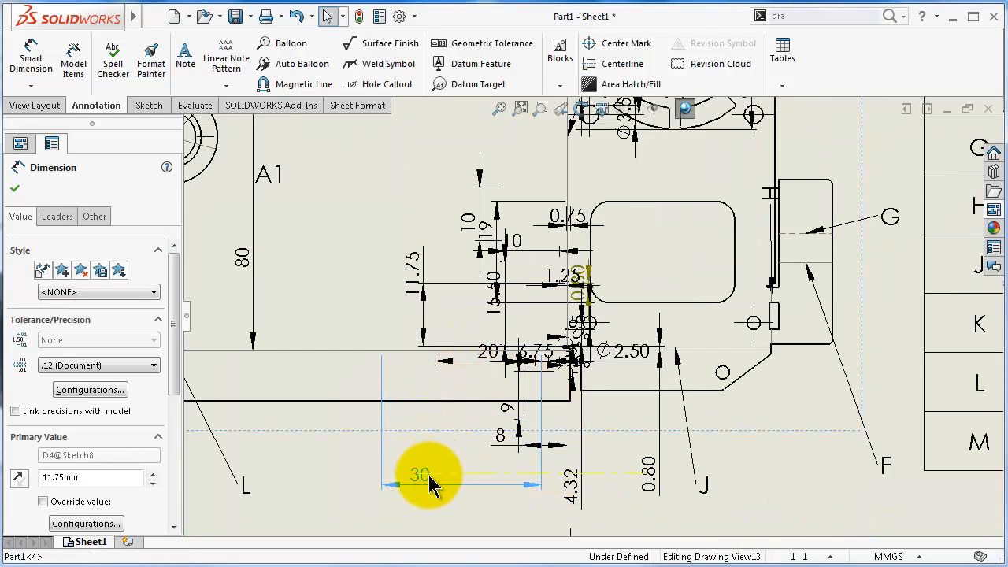
left_click_drag(473, 331, 354, 338)
scroll(477, 317, "up", 3)
scroll(492, 325, "up", 5)
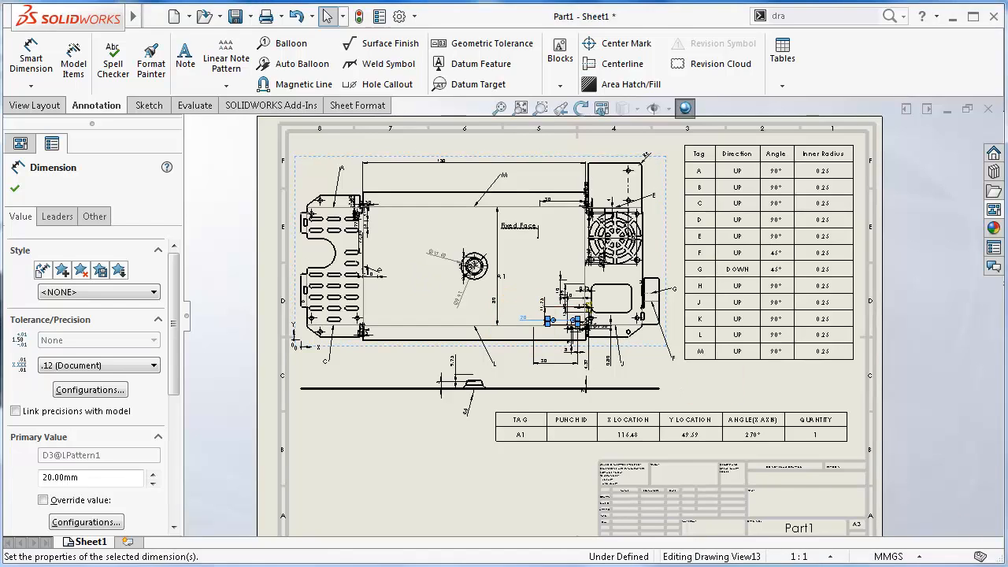
left_click(14, 188)
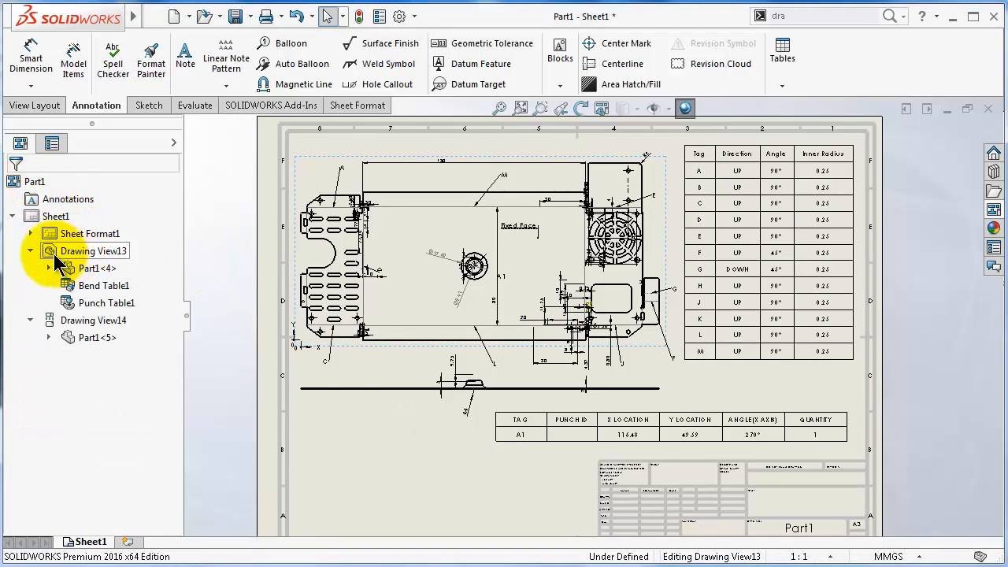
Hide all feature dimensions on the drawing, keeping the reference dimensions shown.
left_click(49, 201)
right_click(49, 201)
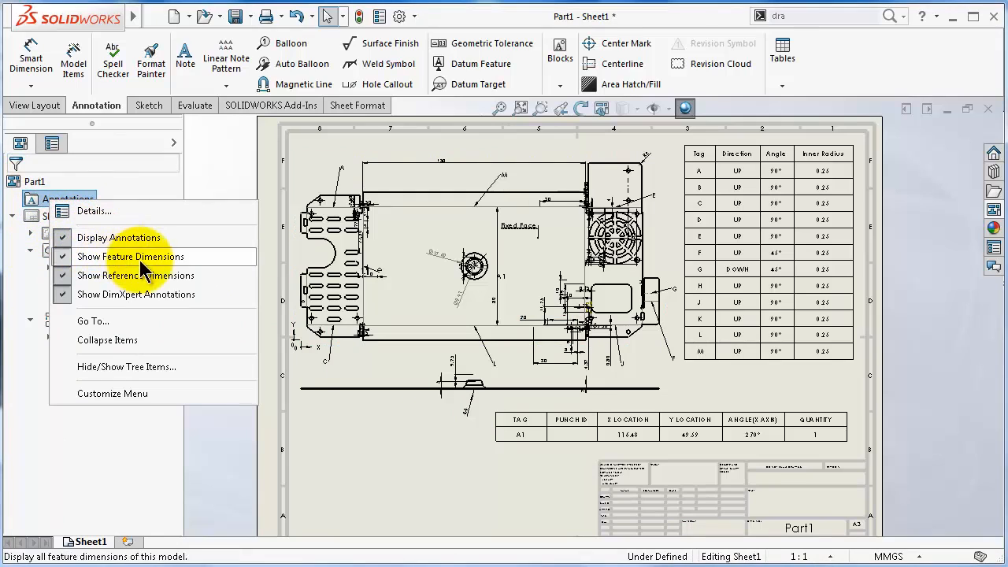
left_click(189, 275)
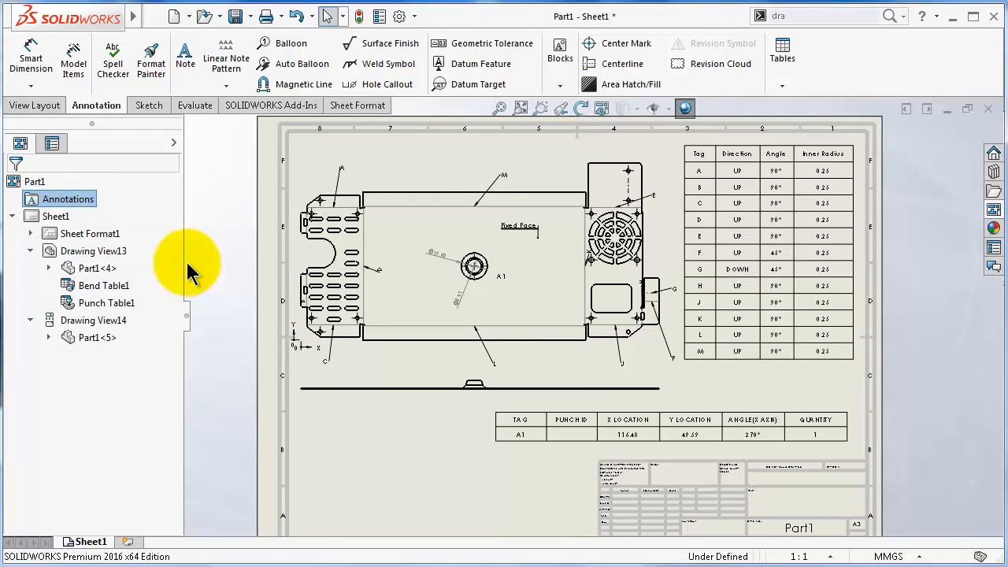
Move bend tag M slightly to the right above the upper flange and adjust tag L below the lower flange.
left_click(496, 169)
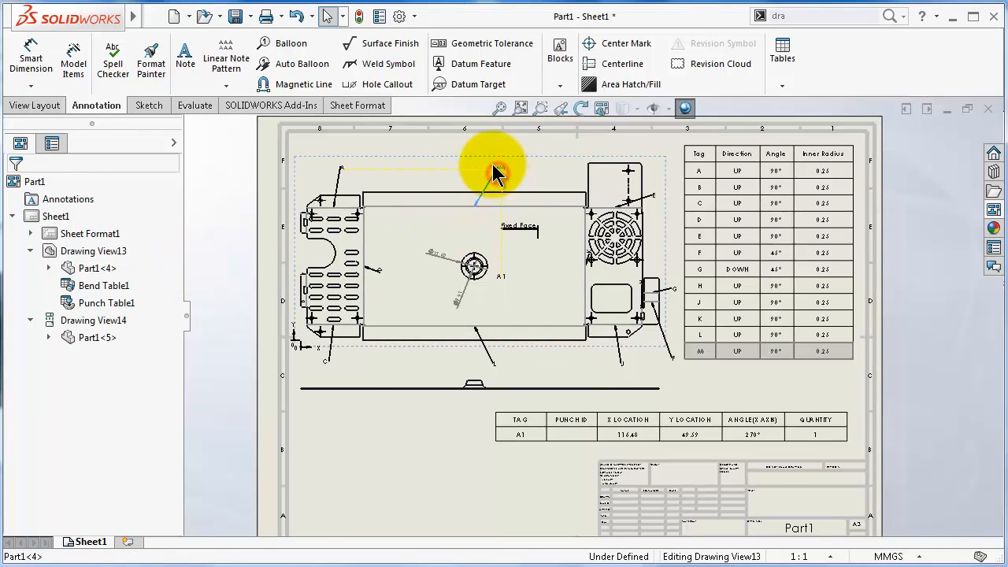
left_click_drag(500, 160, 519, 169)
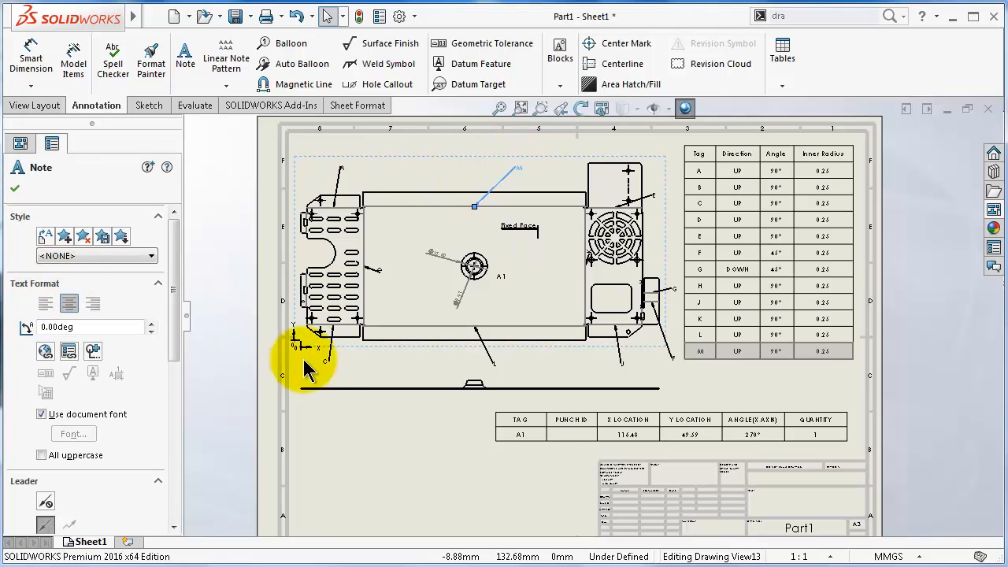
left_click(15, 188)
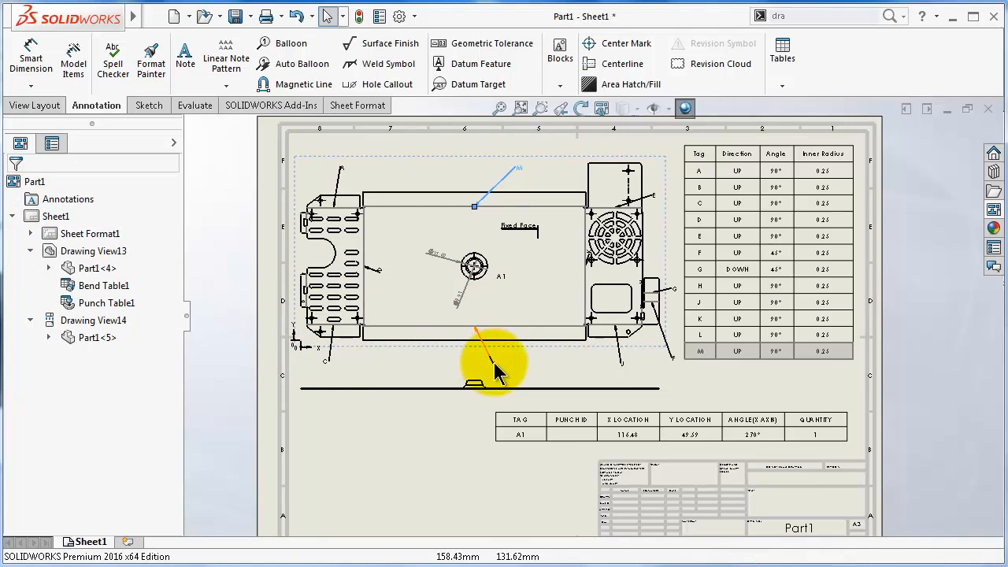
mouse_move(495, 363)
left_mouse_down()
mouse_move(482, 372)
mouse_move(494, 364)
left_mouse_up()
scroll(502, 361, "down", 1)
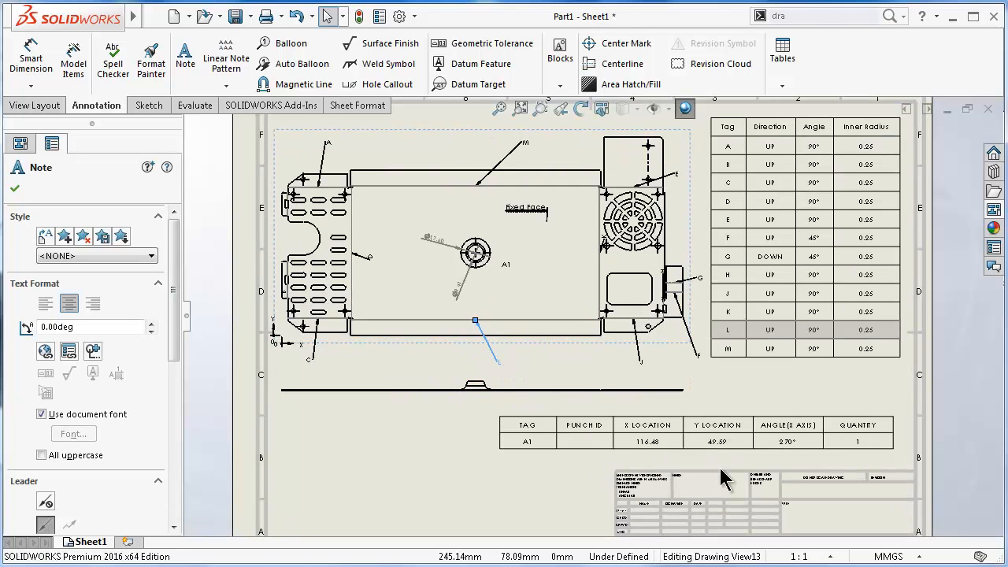
Move the punch table left so that it sits below the side view, beside the title block.
left_click(878, 423)
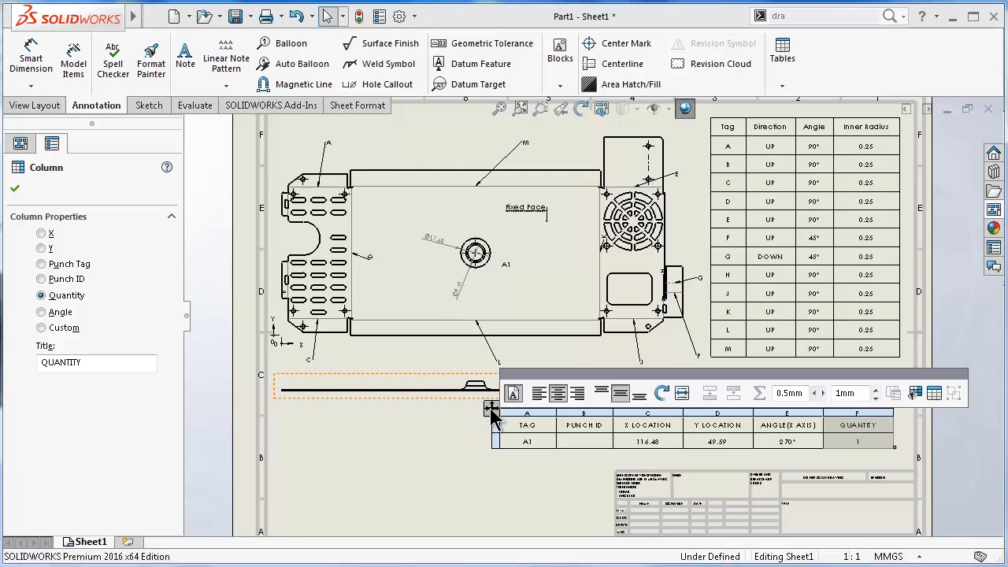
left_click_drag(491, 407, 277, 430)
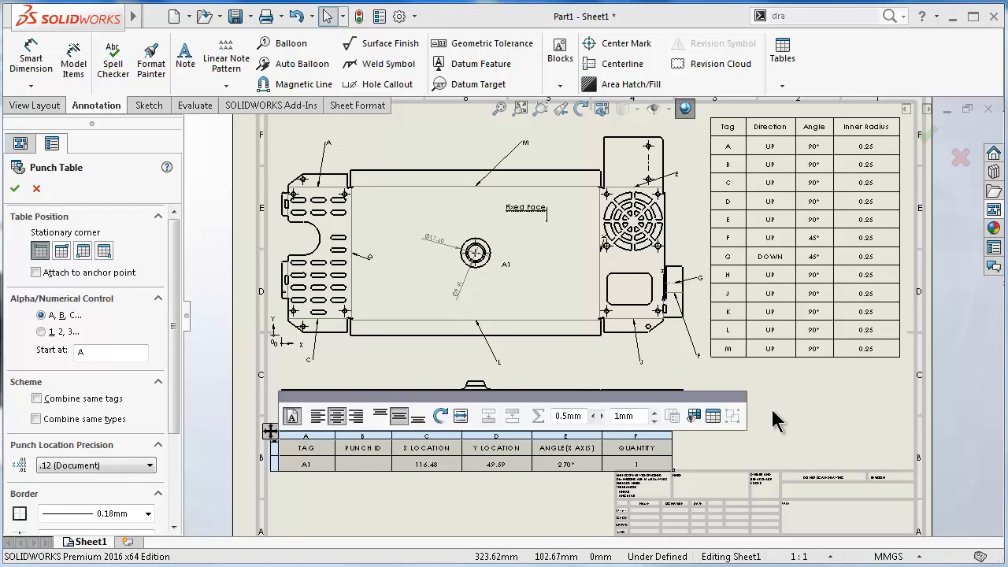
left_click(788, 414)
Try a 1.2 mm vertical cell padding for the bend table and set it back to 1 mm.
left_click(717, 127)
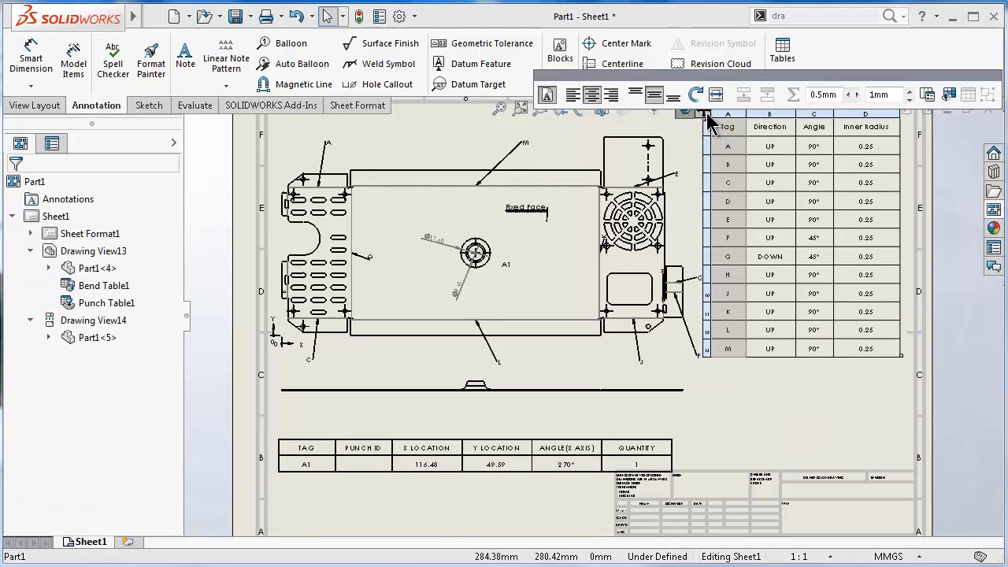
left_click(910, 90)
left_click(909, 91)
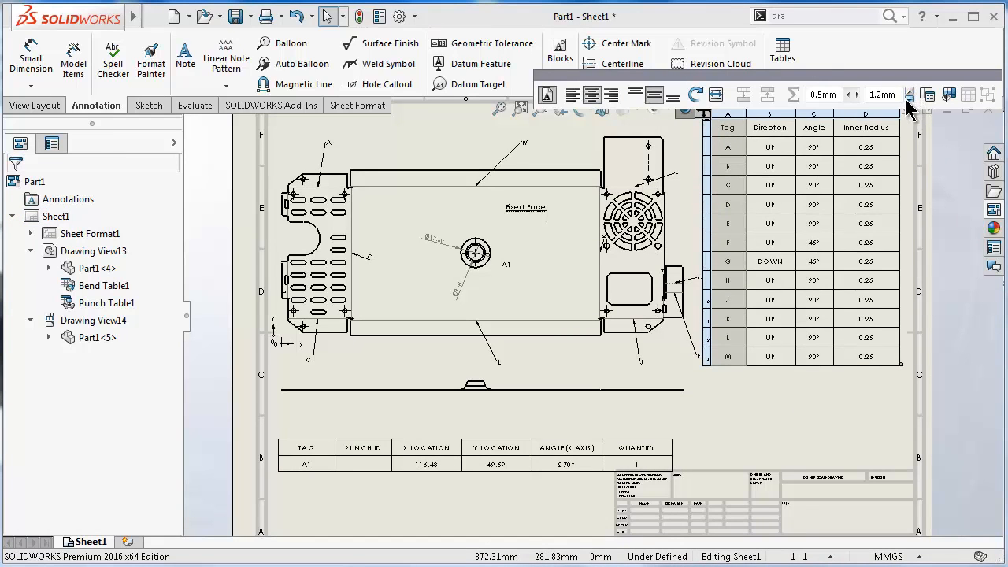
left_click(909, 99)
left_click(909, 99)
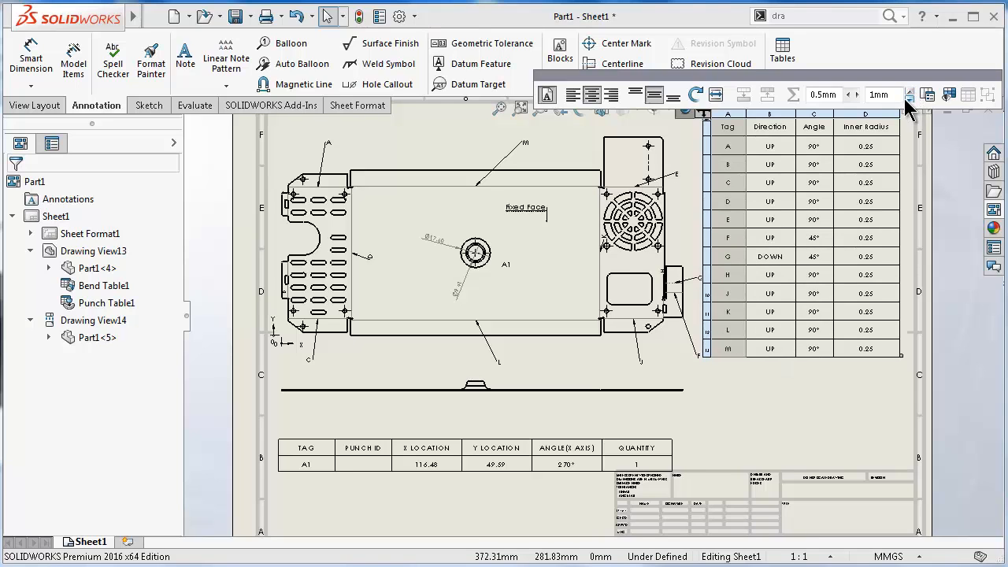
key("Escape")
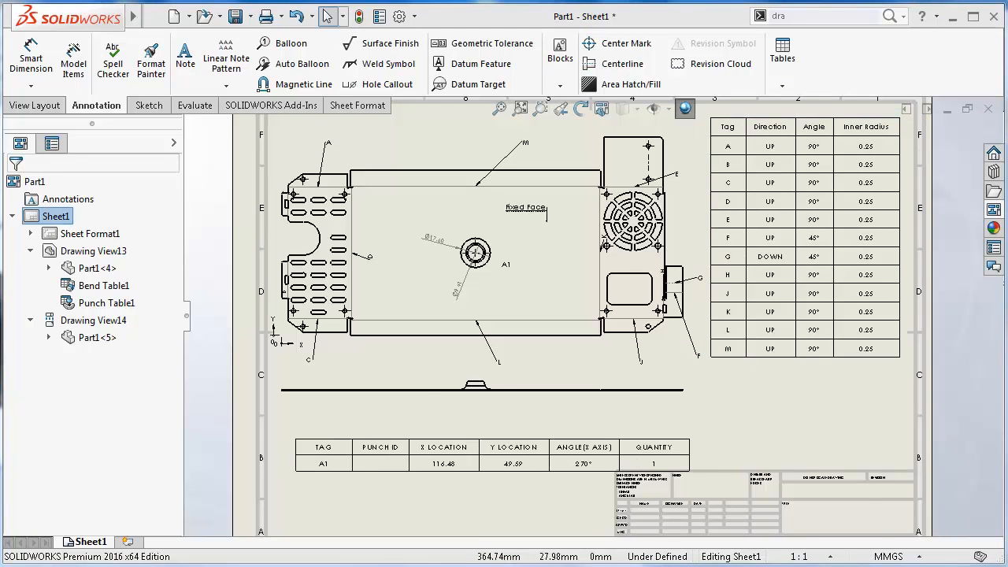
key("f")
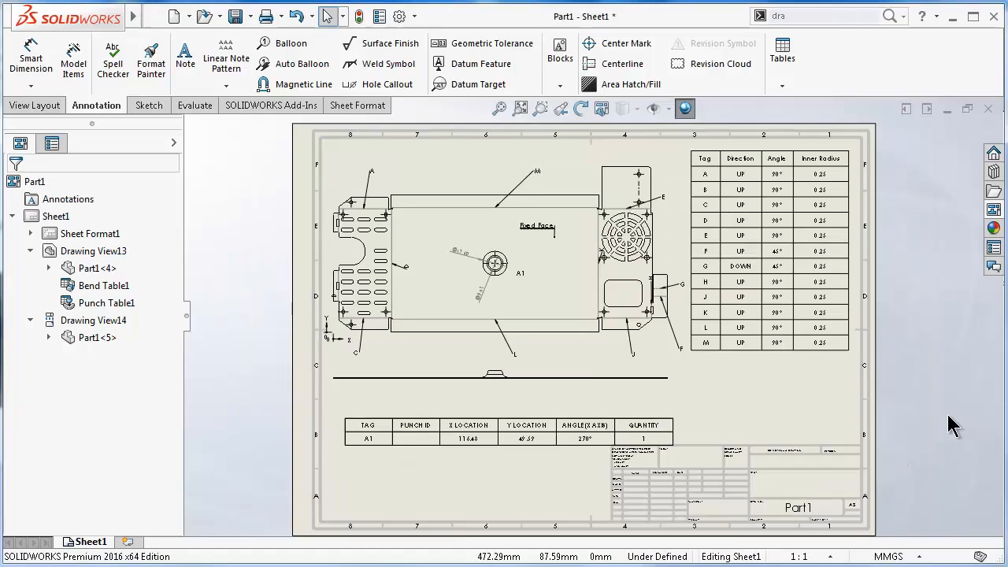